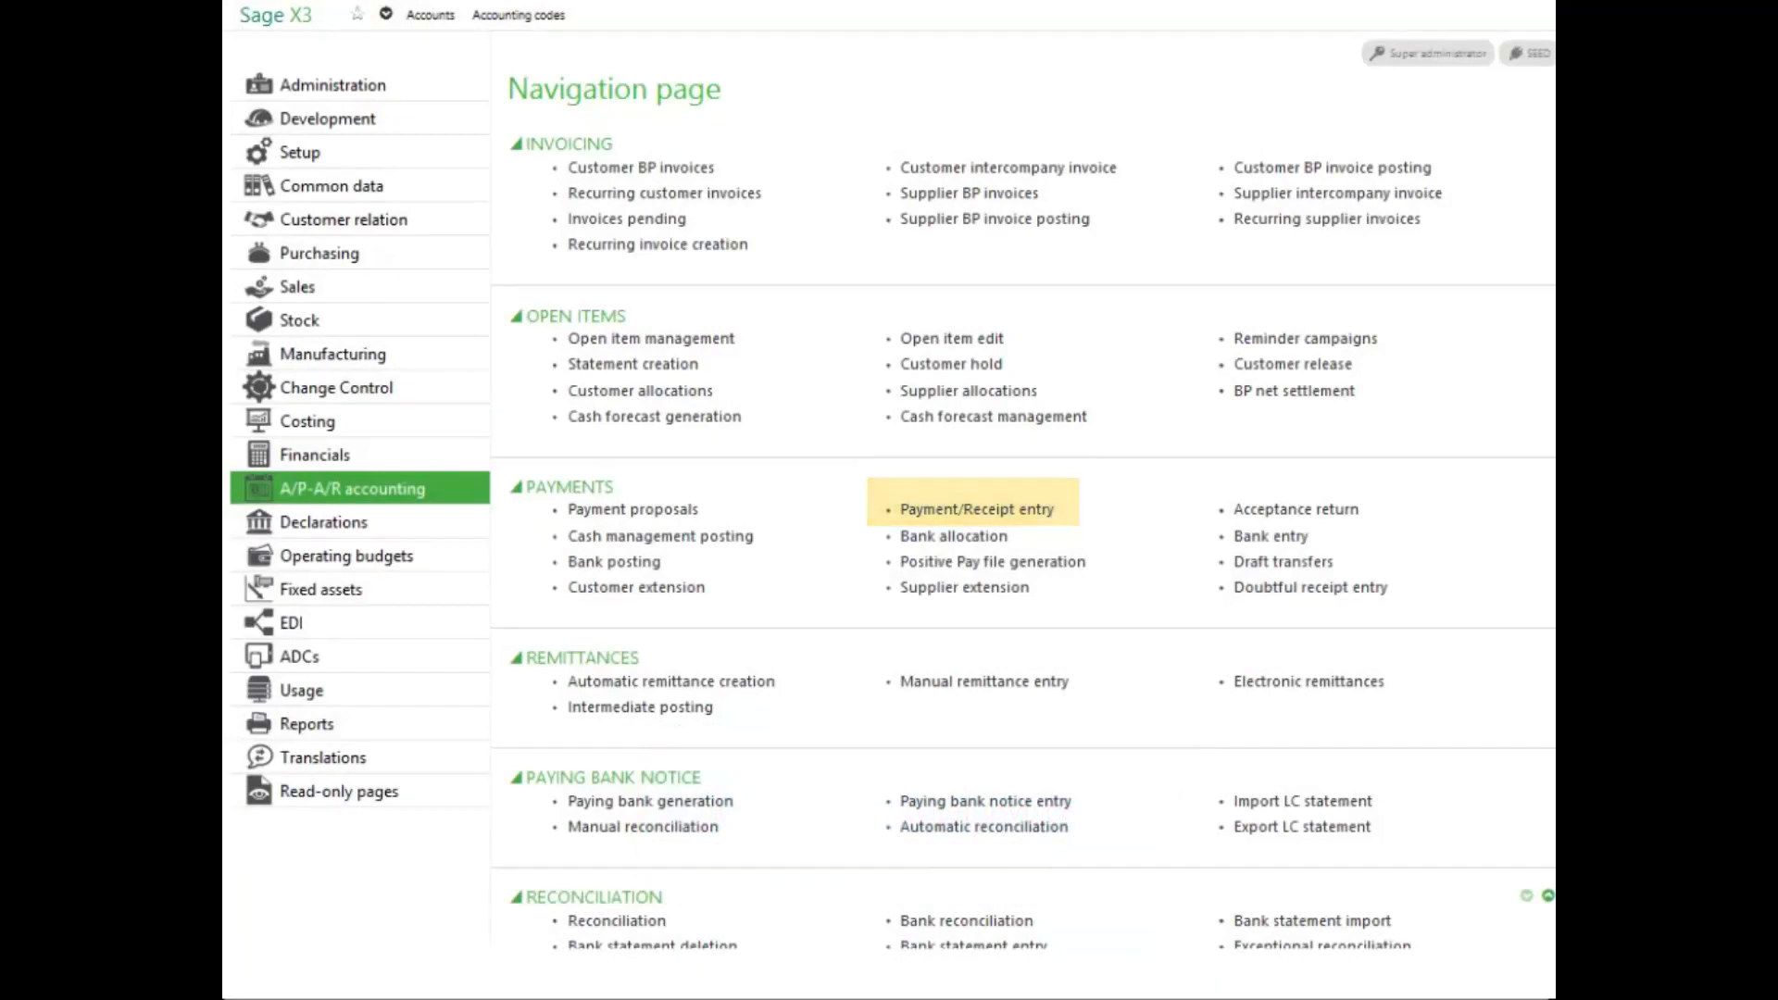
Open Payment/Receipt entry using the RECCH USA Check Receipts transaction.
{"action": "left_click", "coordinate": [1015, 512]}
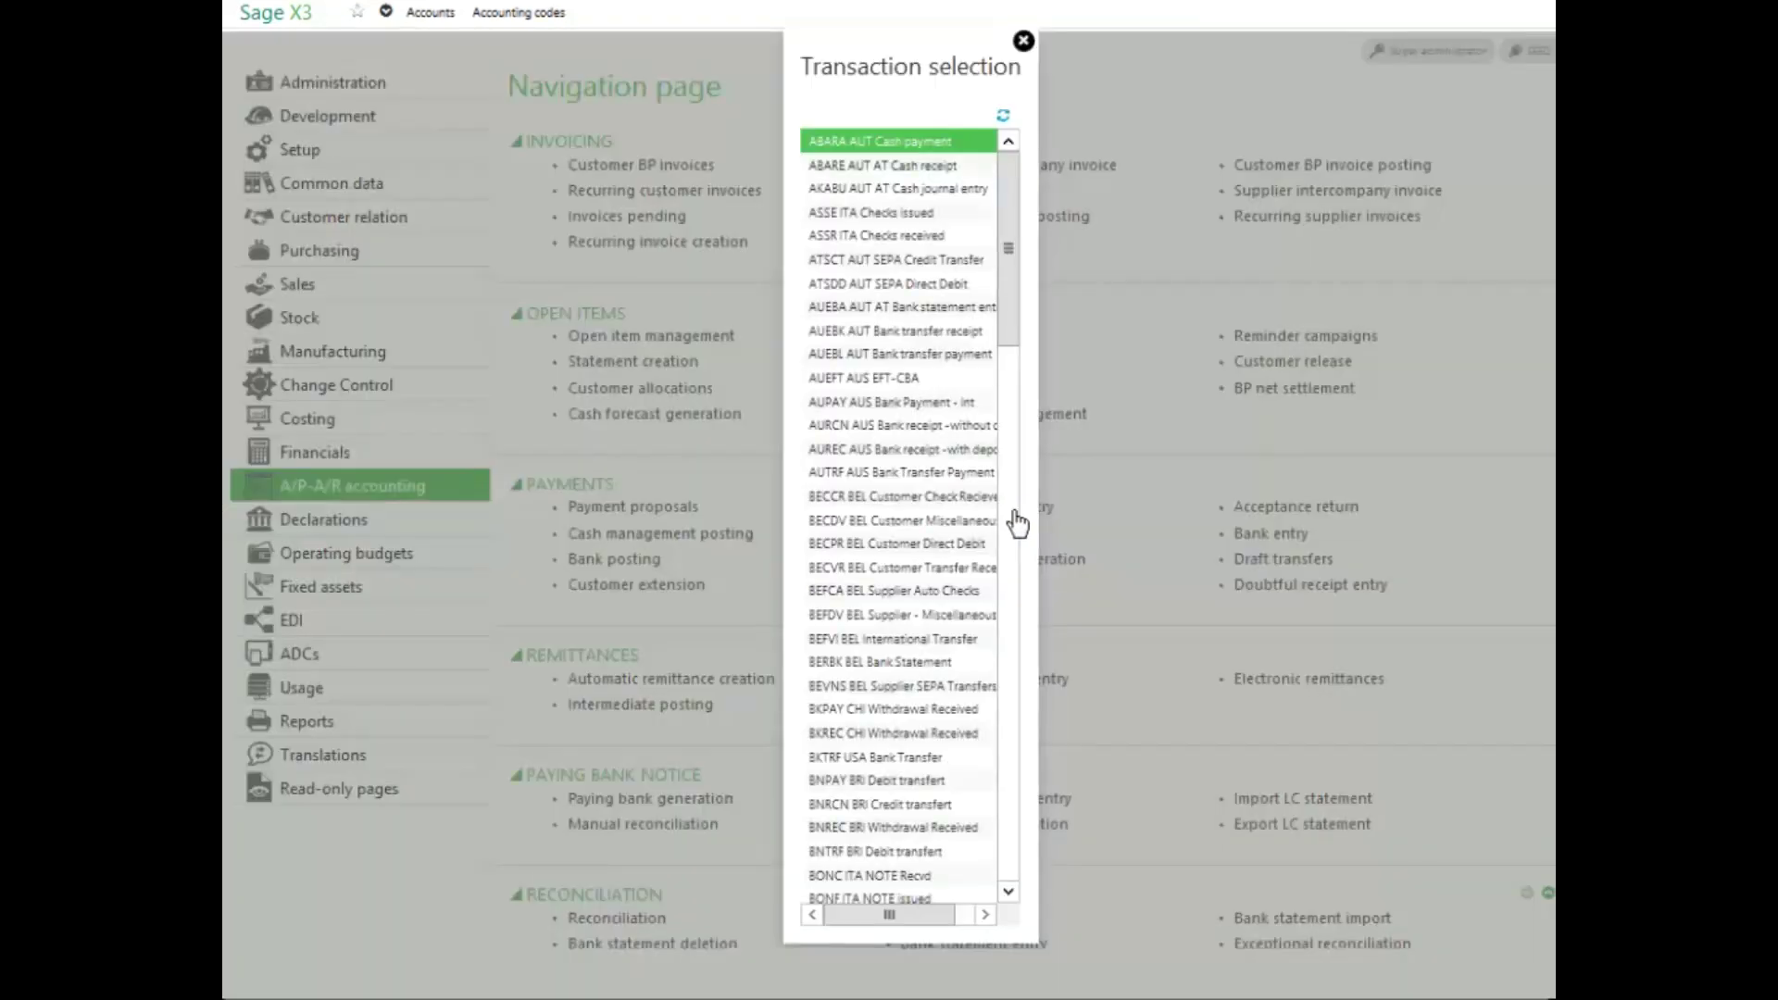
{"action": "left_click_drag", "start_coordinate": [1014, 316], "coordinate": [1003, 686]}
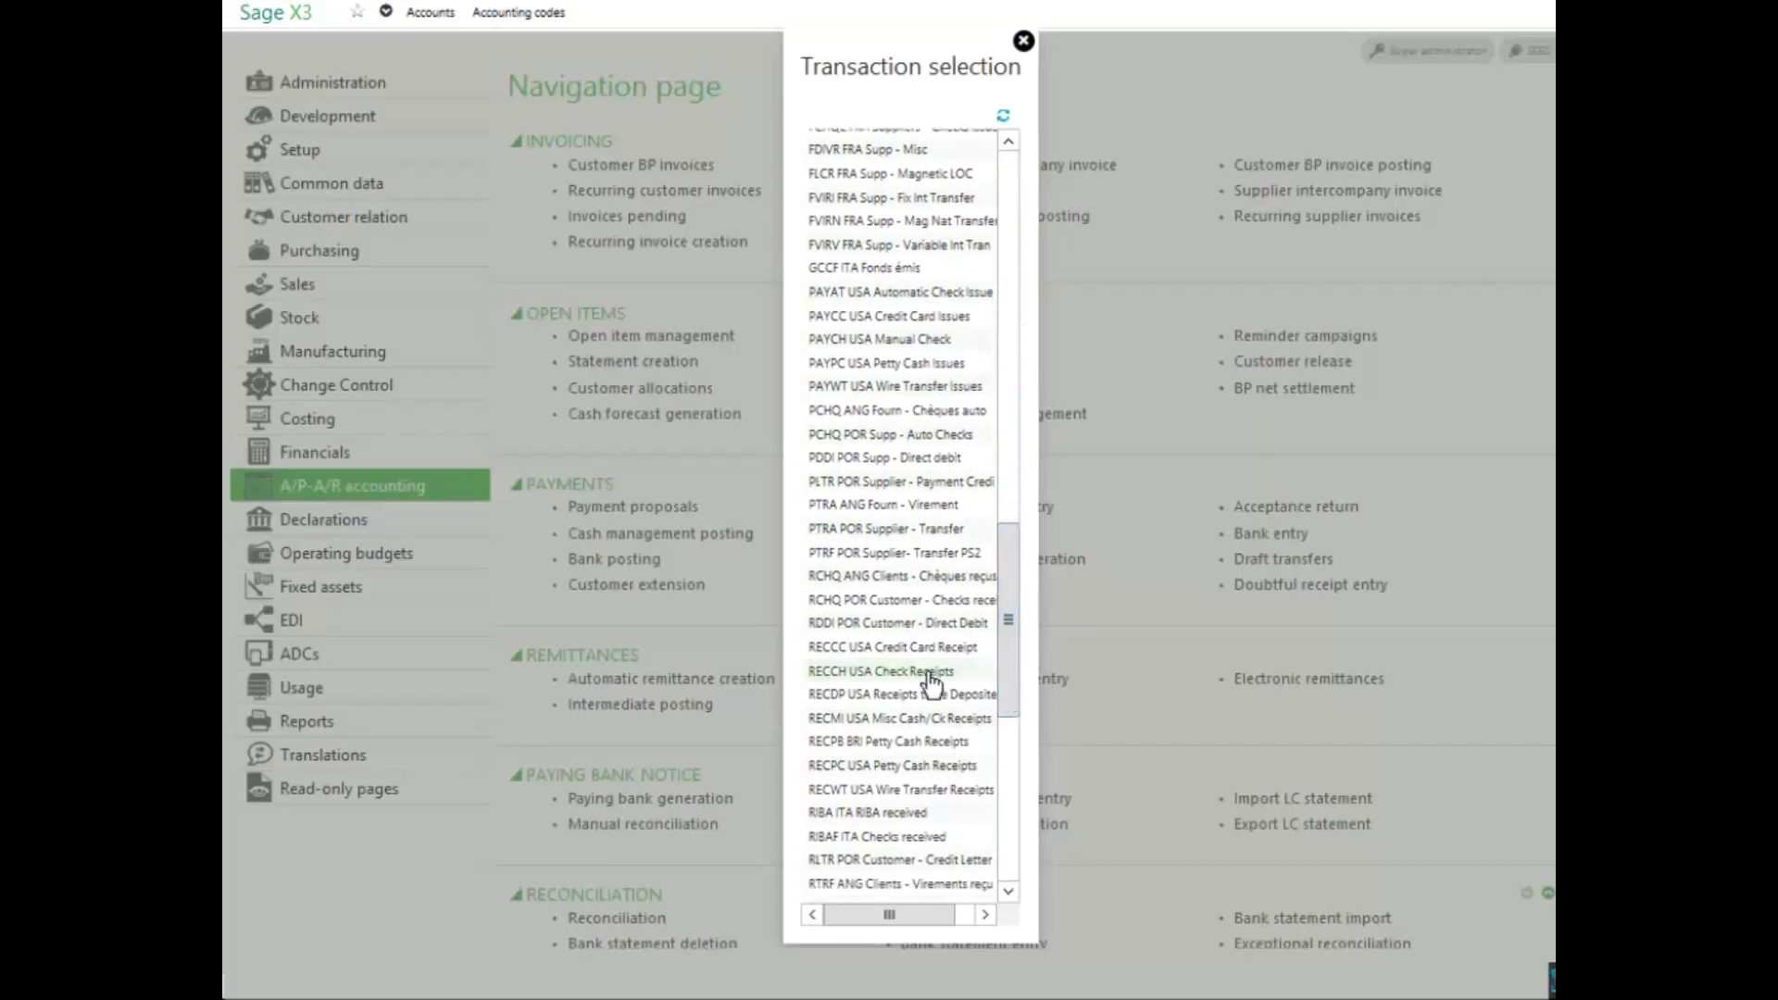
{"action": "left_click", "coordinate": [929, 672]}
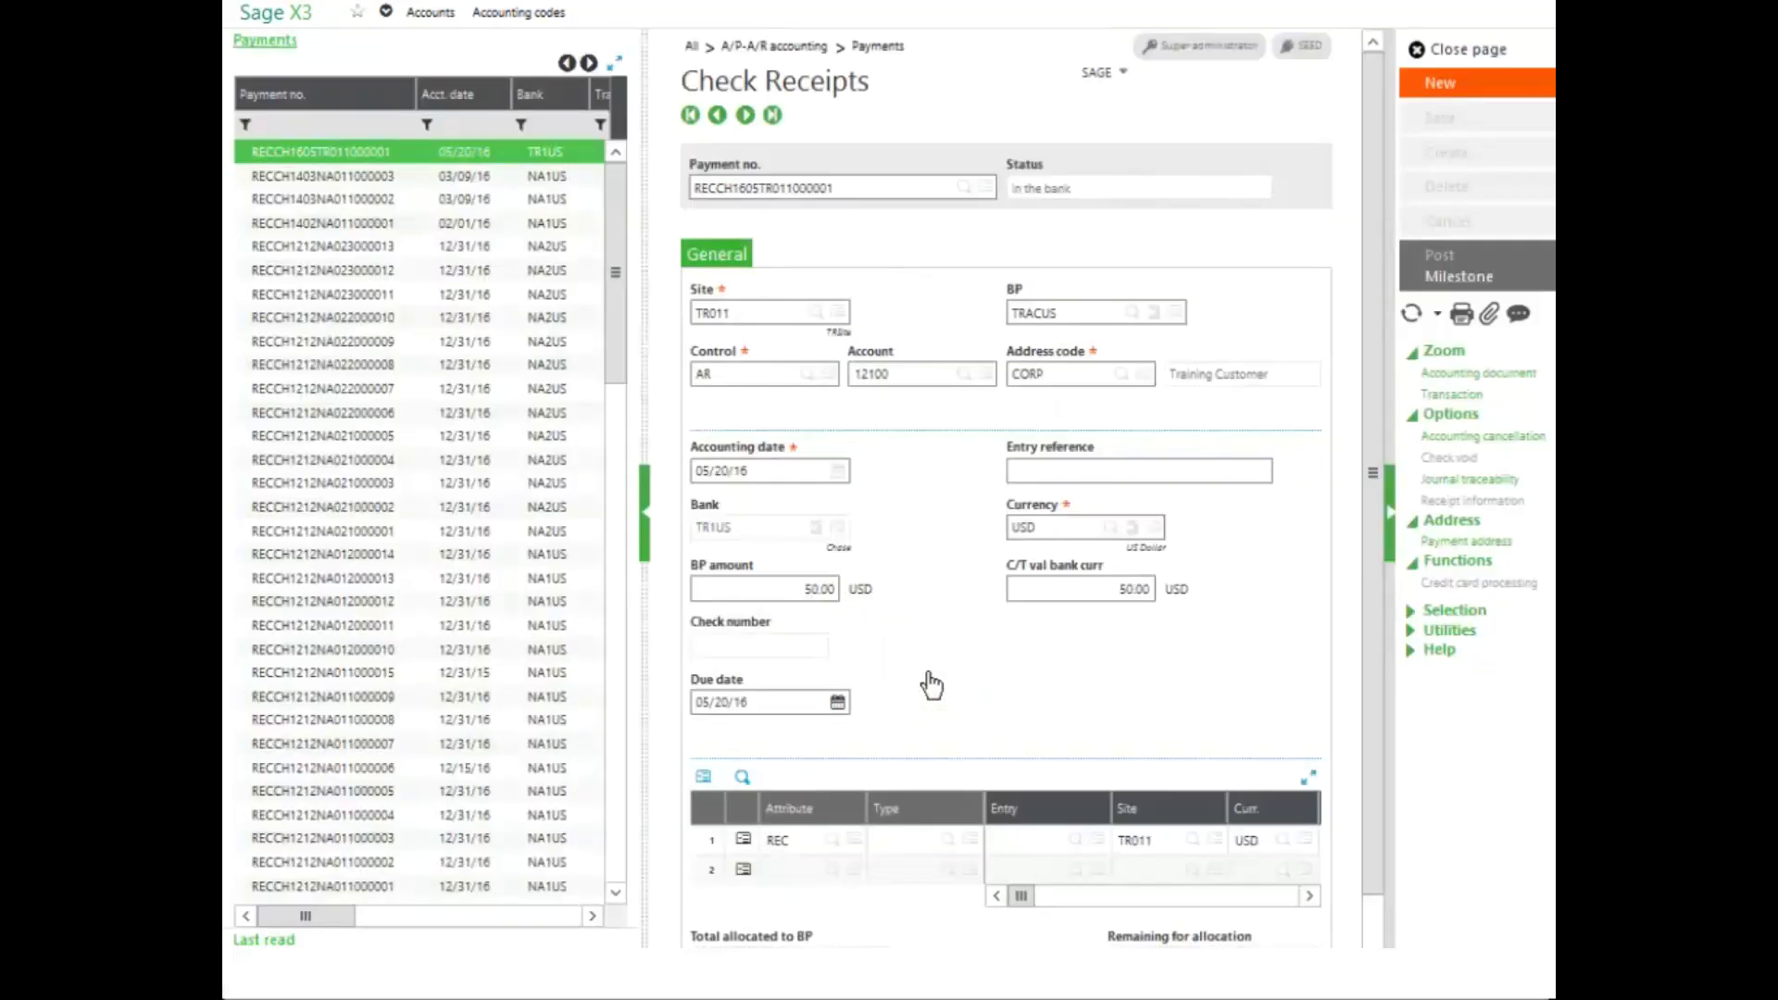
Start a new receipt for site TR011, BP TRACUS, date 05/23/16, reference 'Training Customer Receipt'.
{"action": "left_click", "coordinate": [1441, 92]}
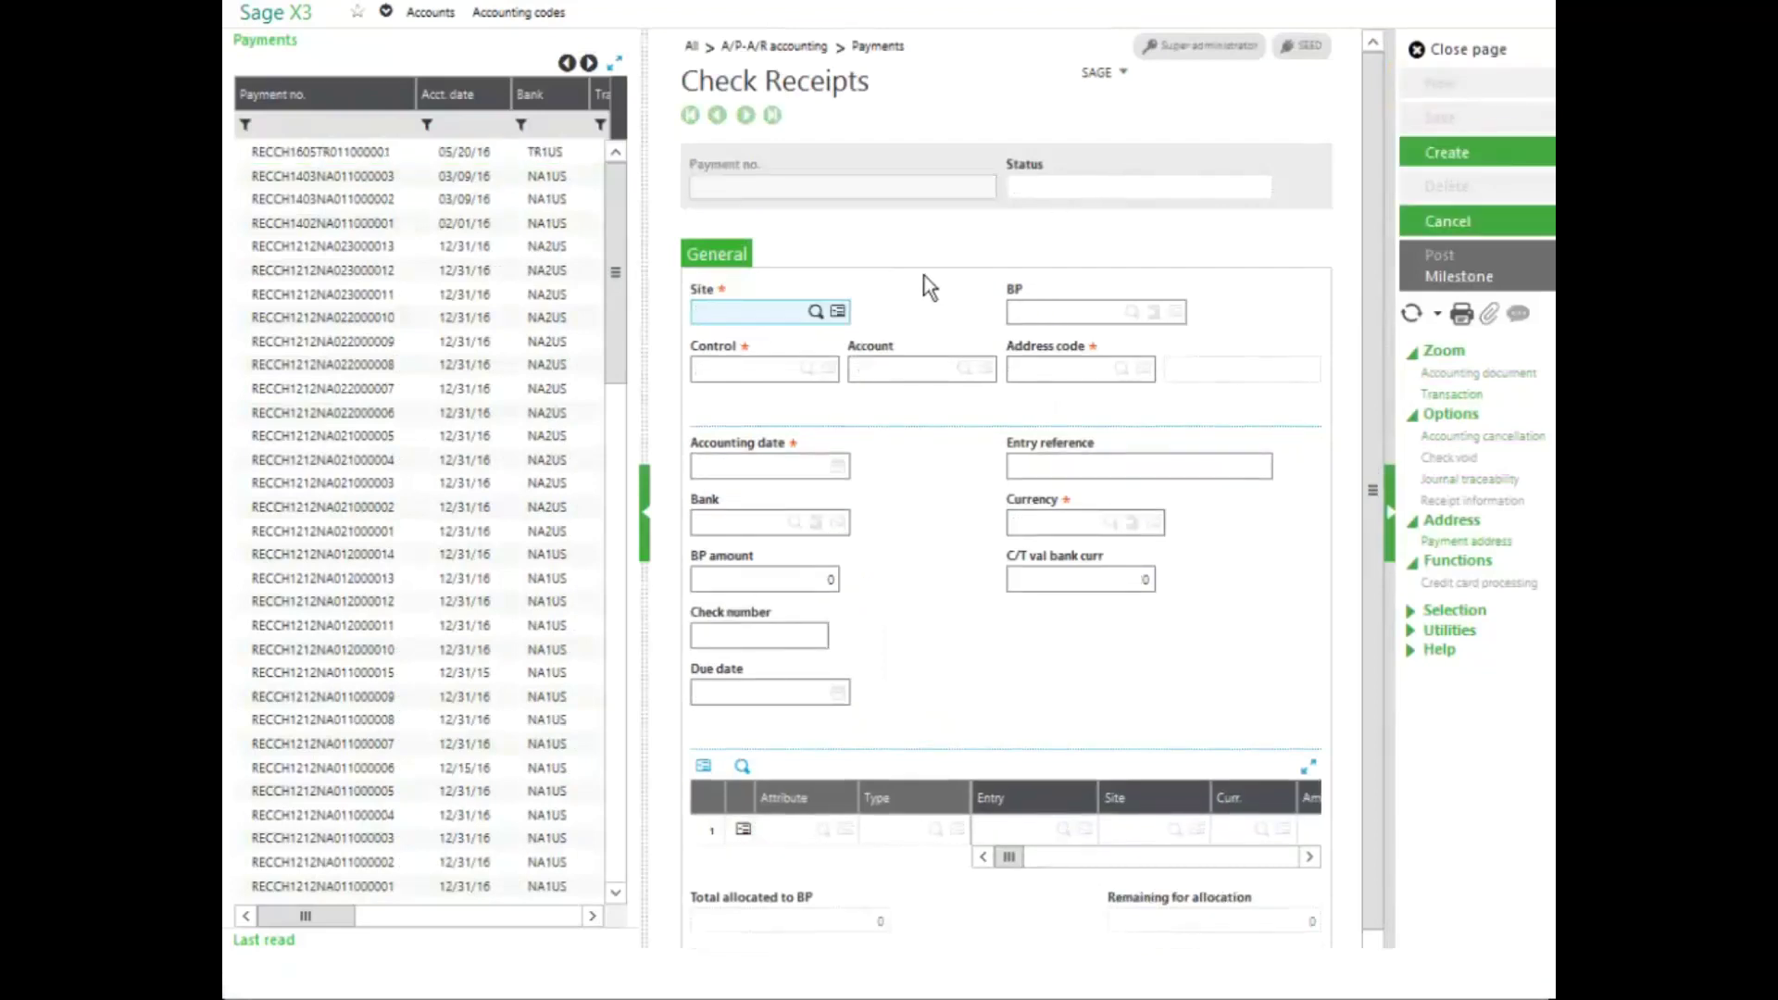
{"action": "type", "text": "t"}
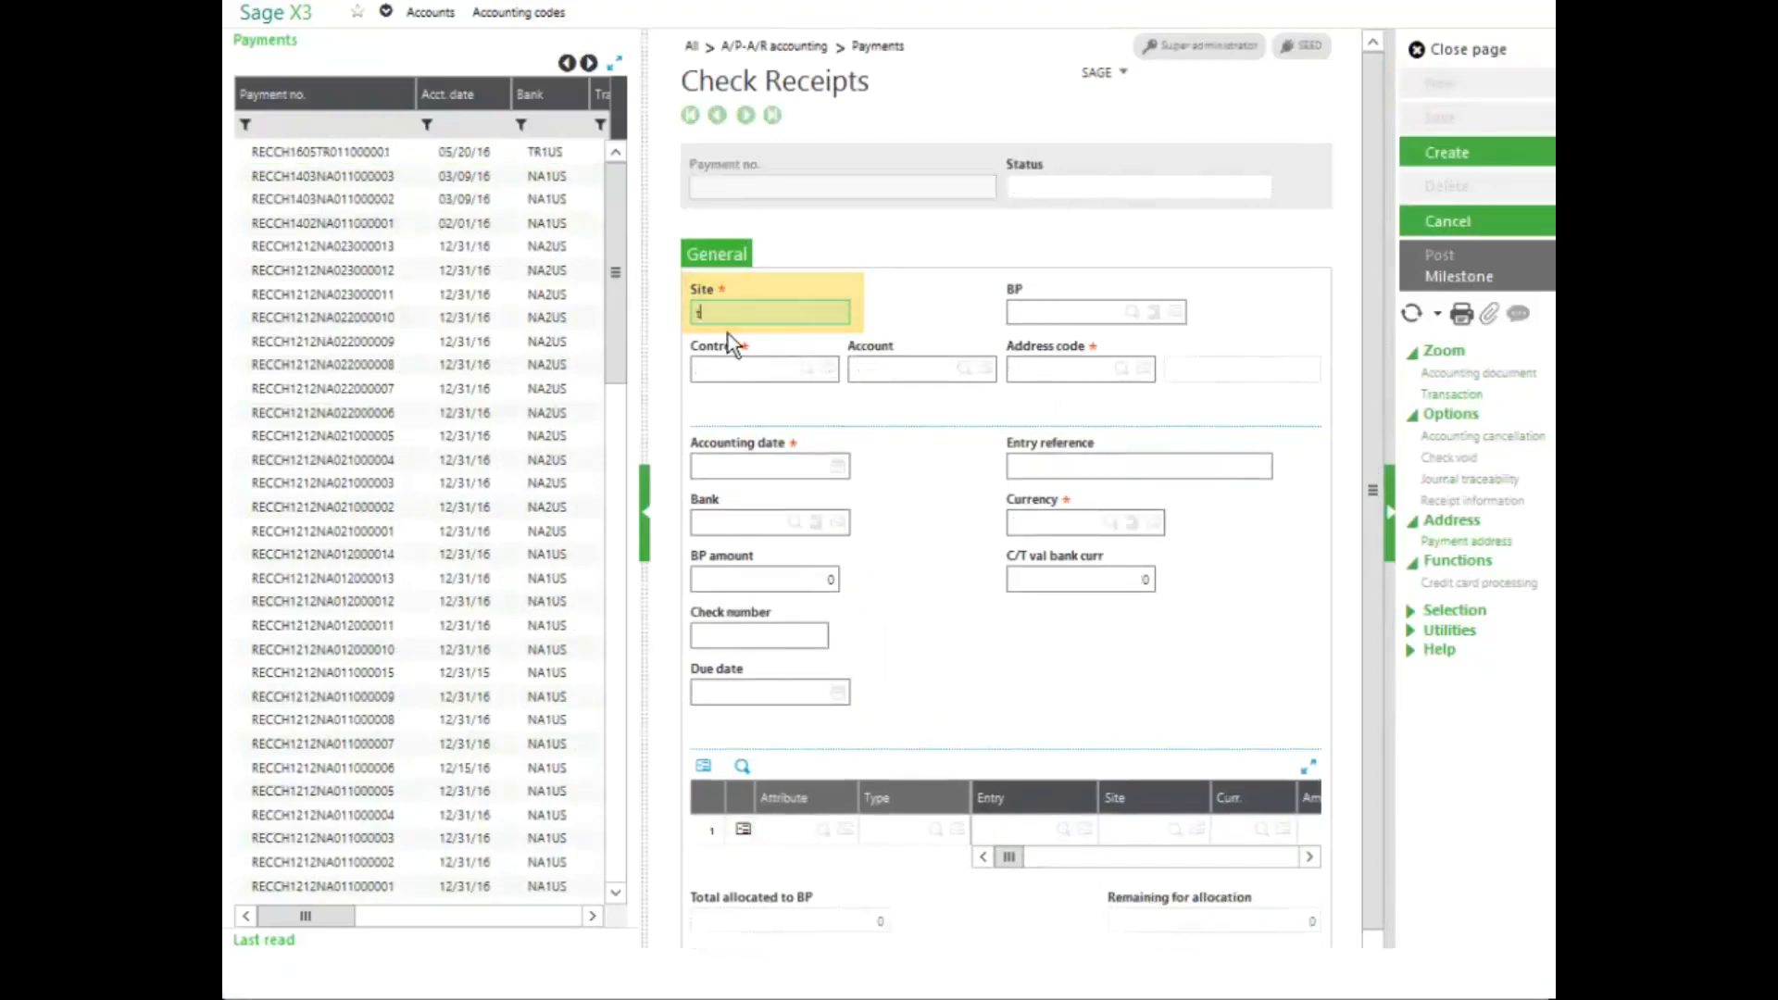
{"action": "type", "text": "ra"}
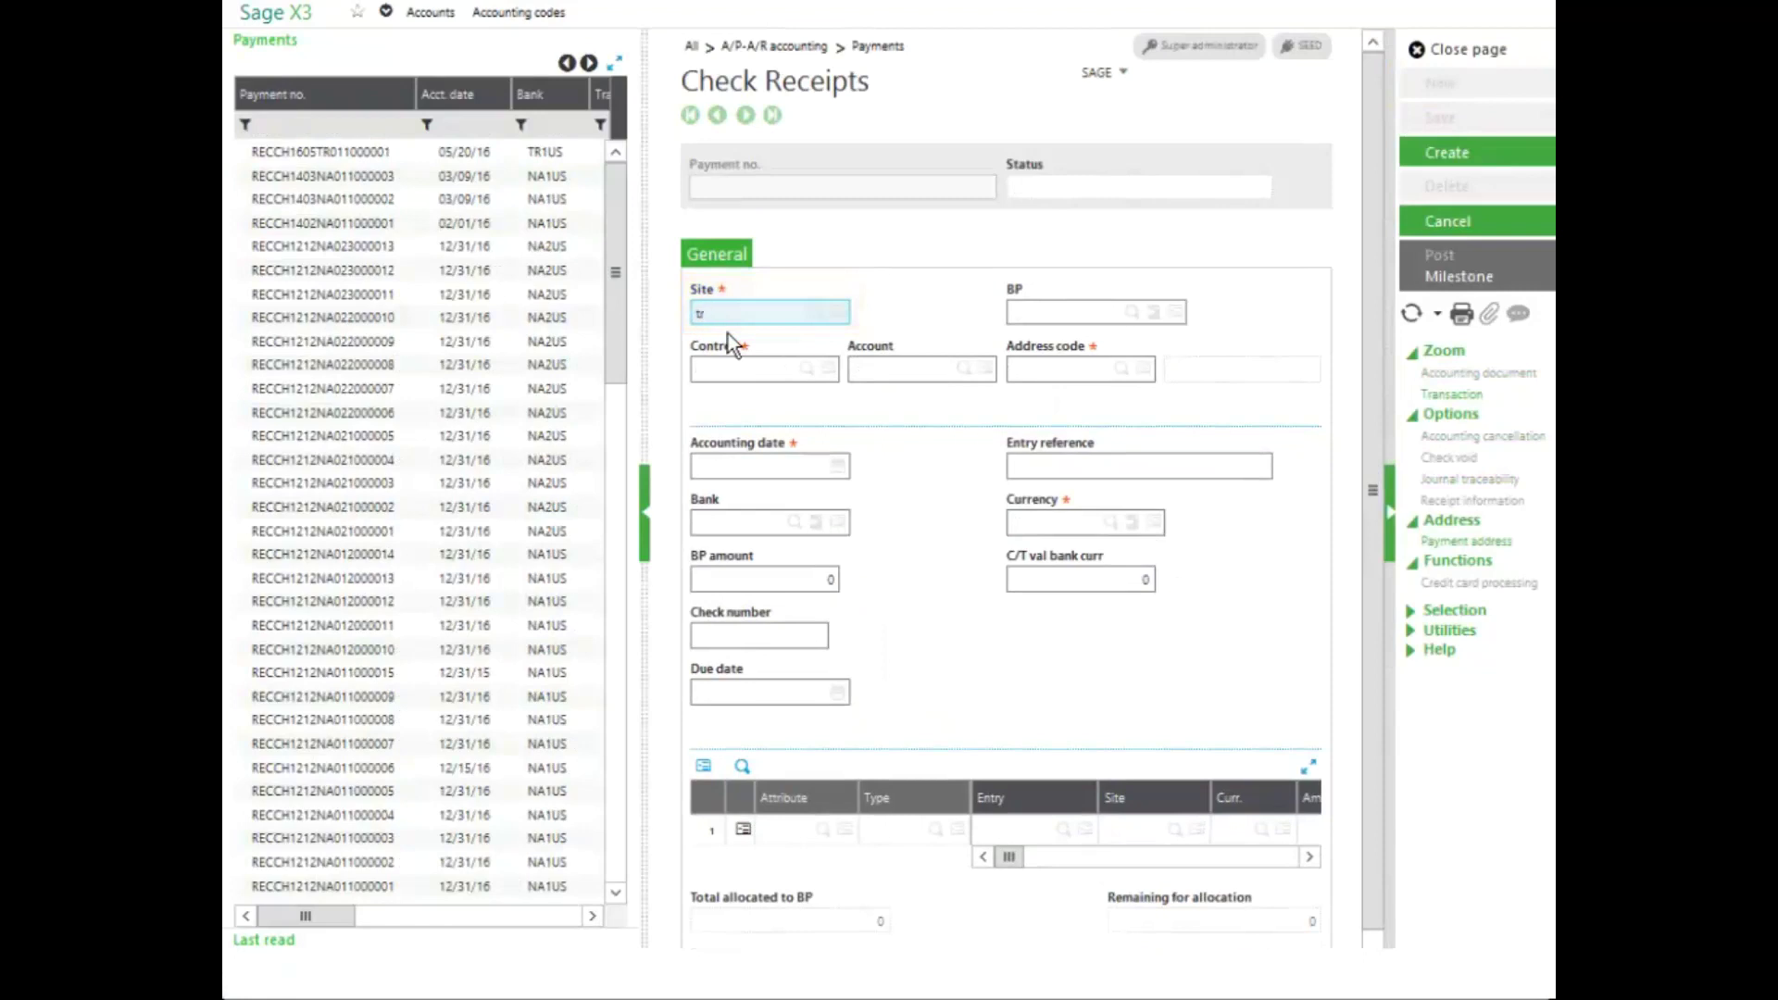
{"action": "key", "text": "Tab"}
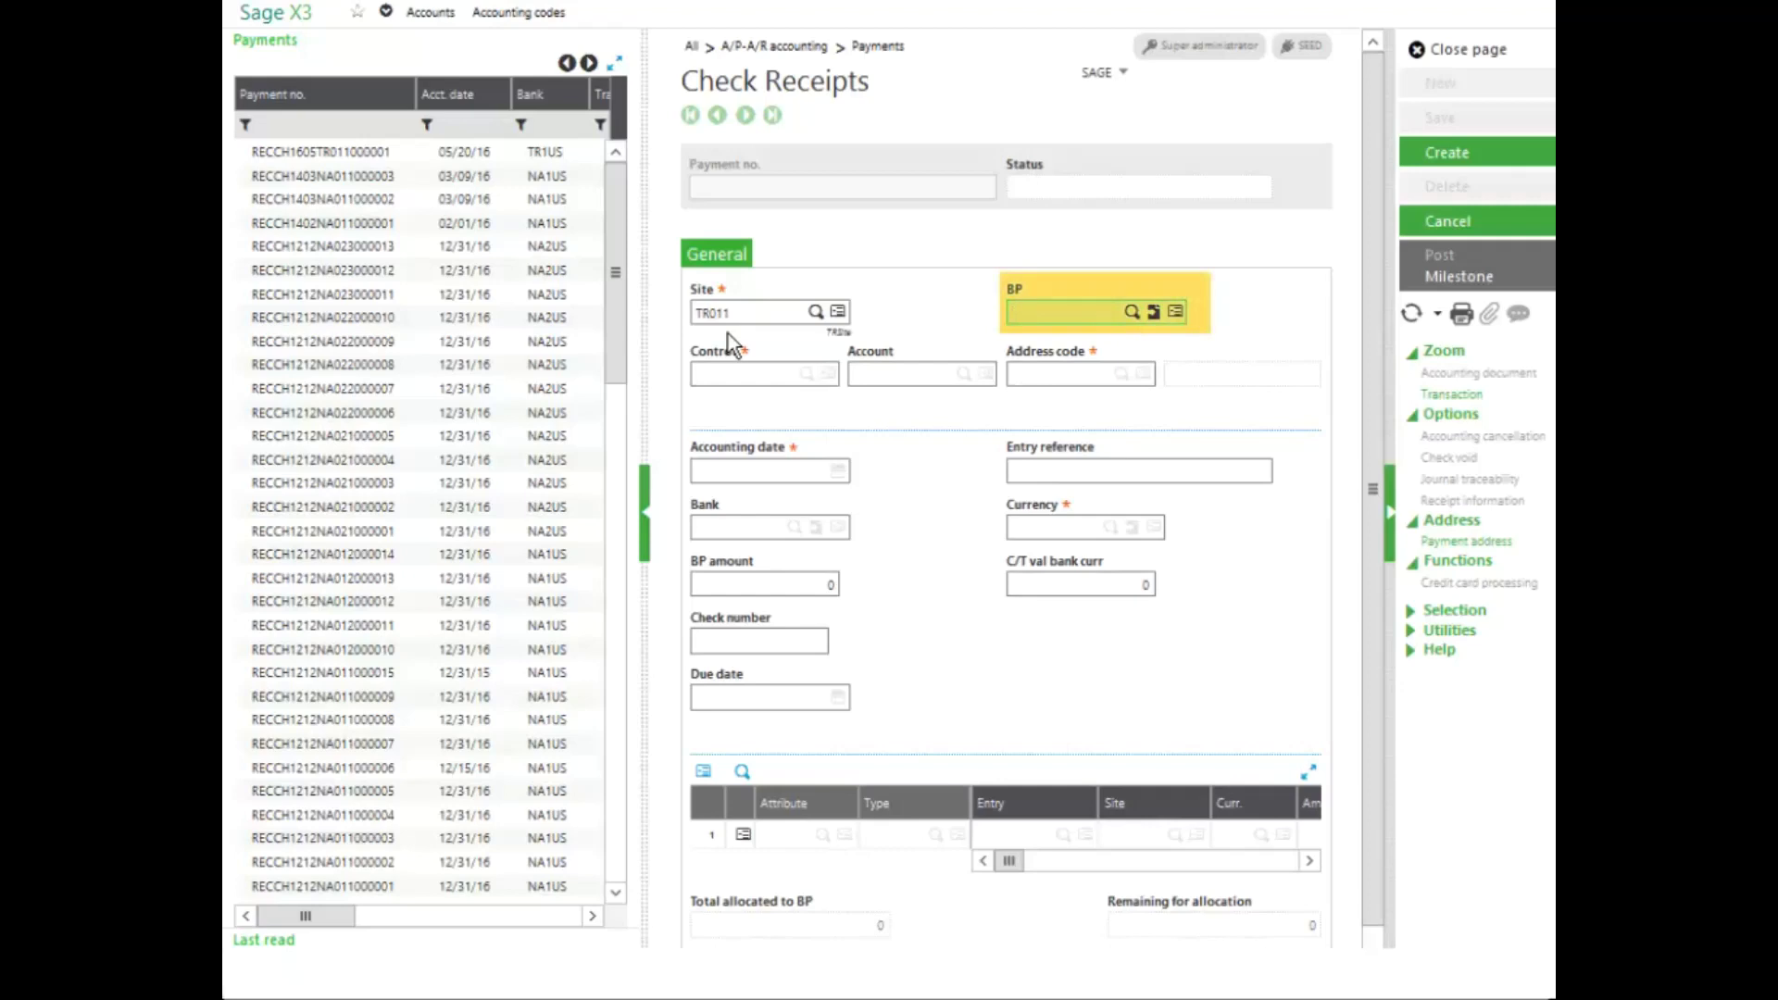
{"action": "type", "text": "tracus"}
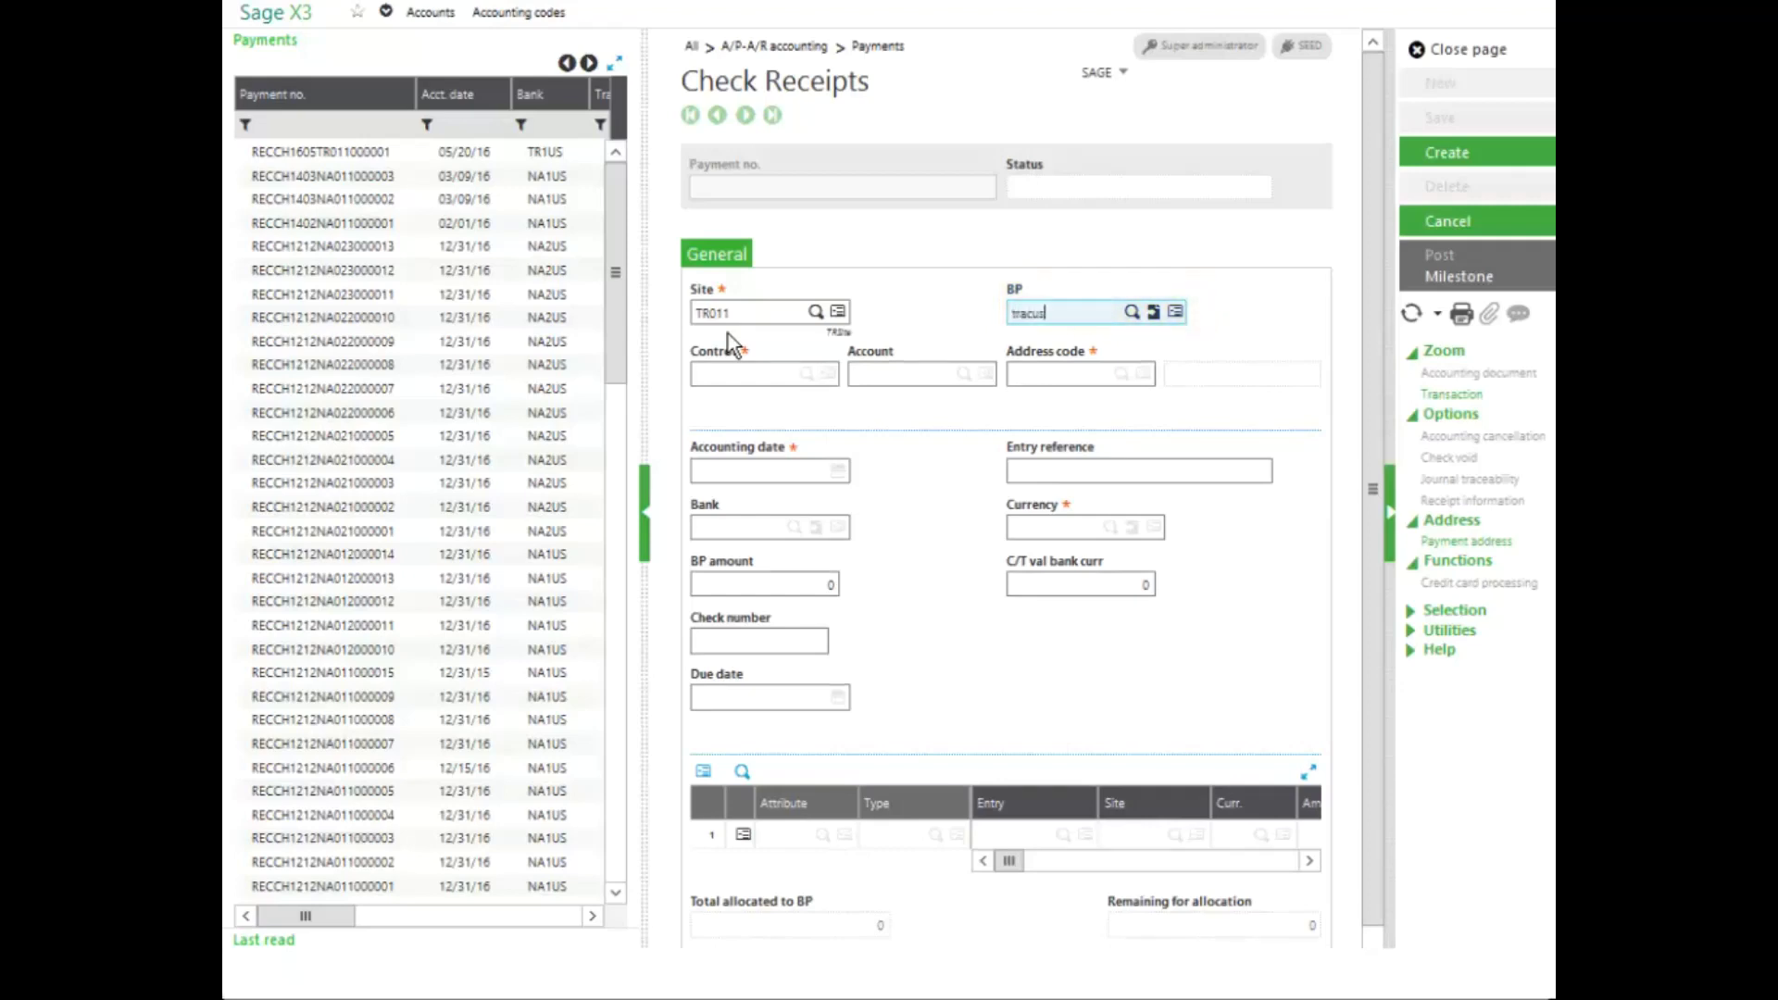
{"action": "key", "text": "Tab"}
{"action": "key", "text": "Tab"}
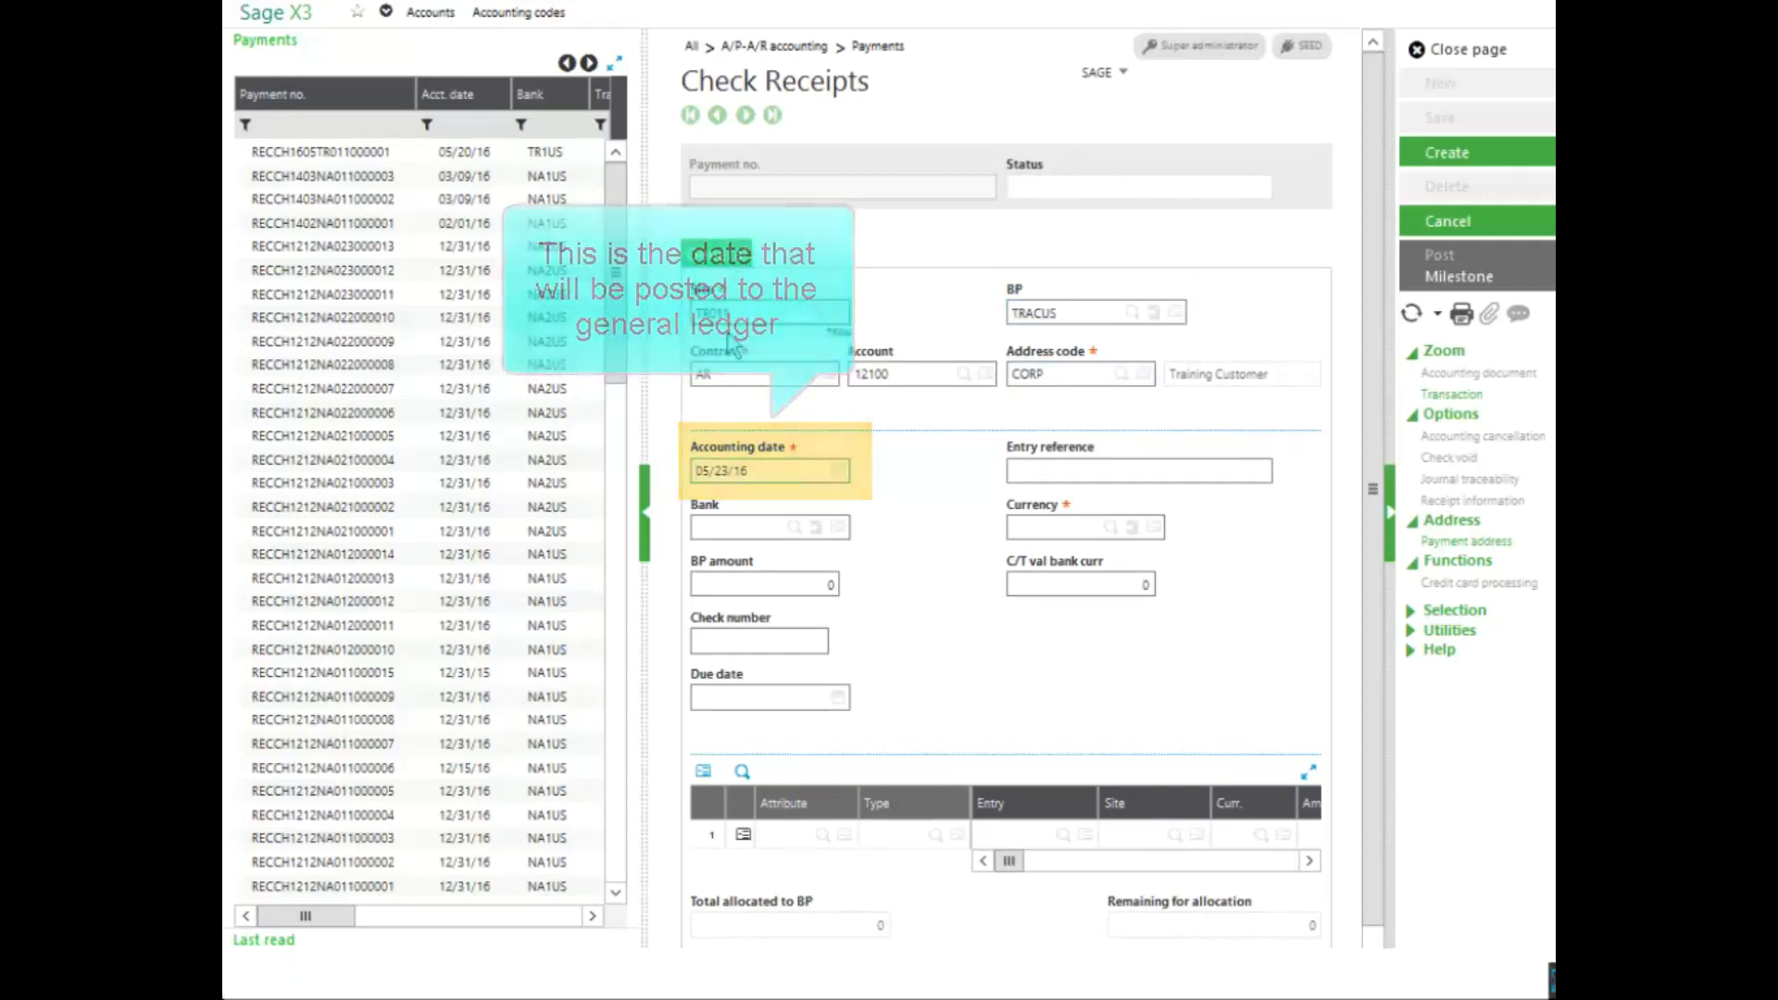
{"action": "key", "text": "Tab"}
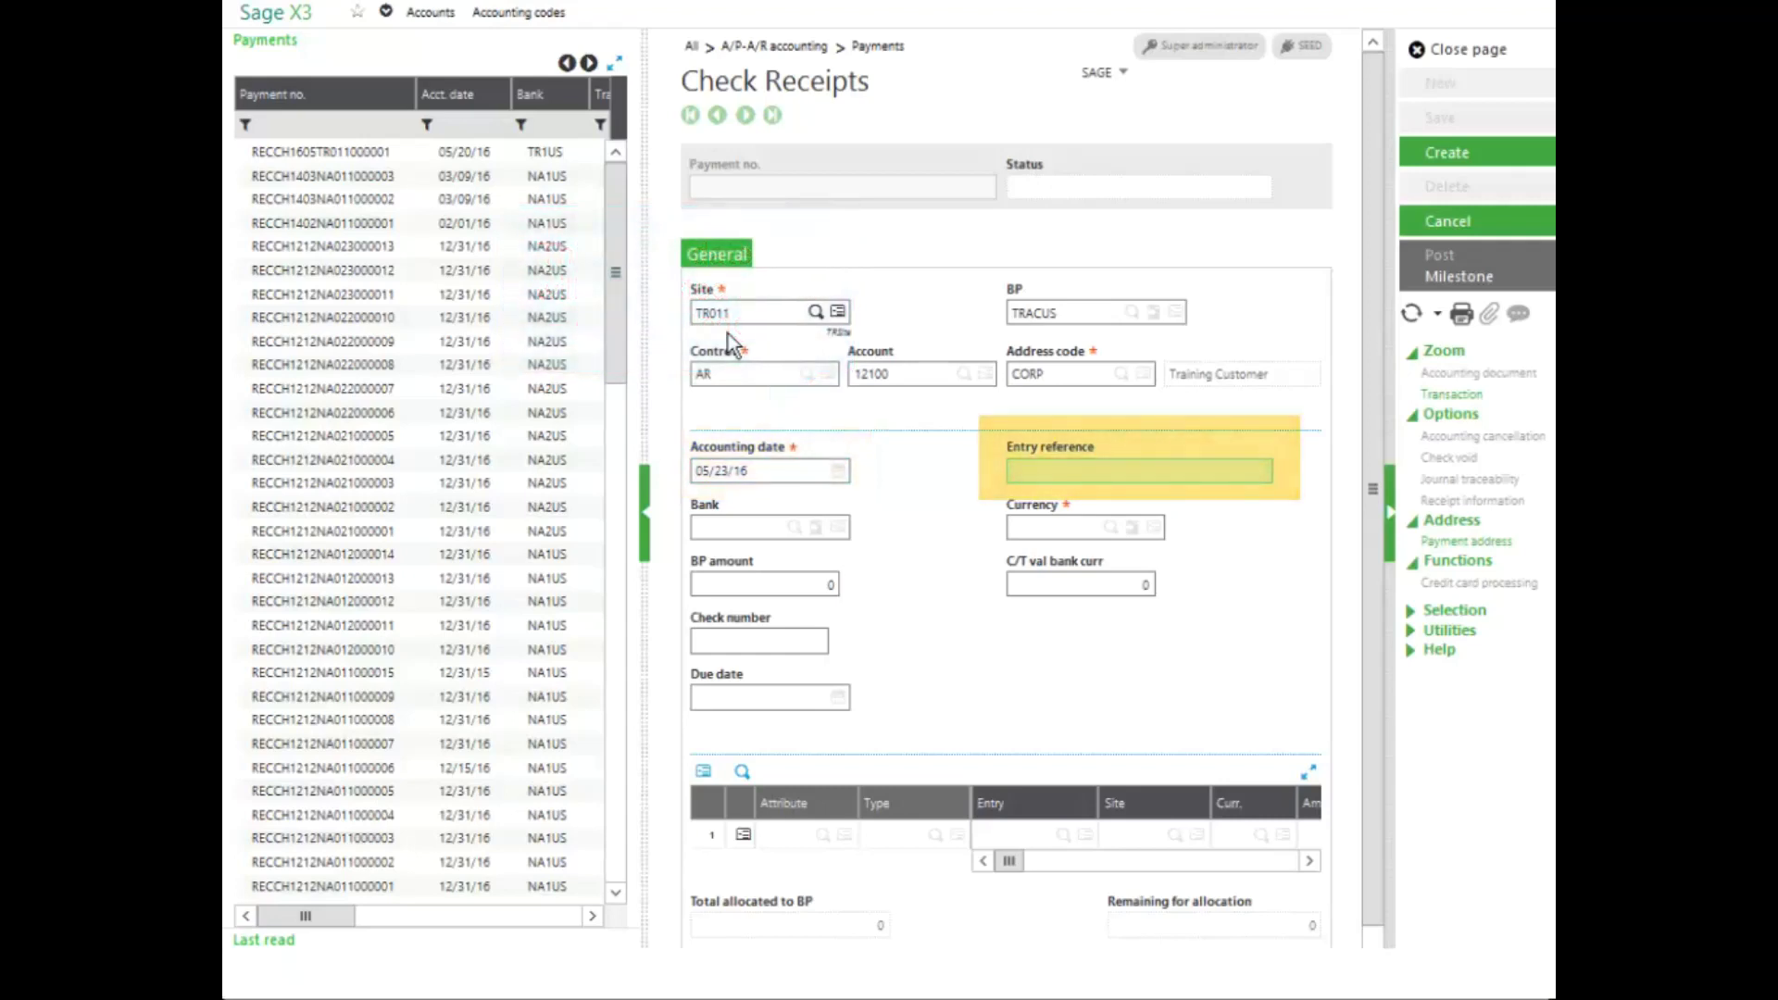
{"action": "type", "text": "Training "}
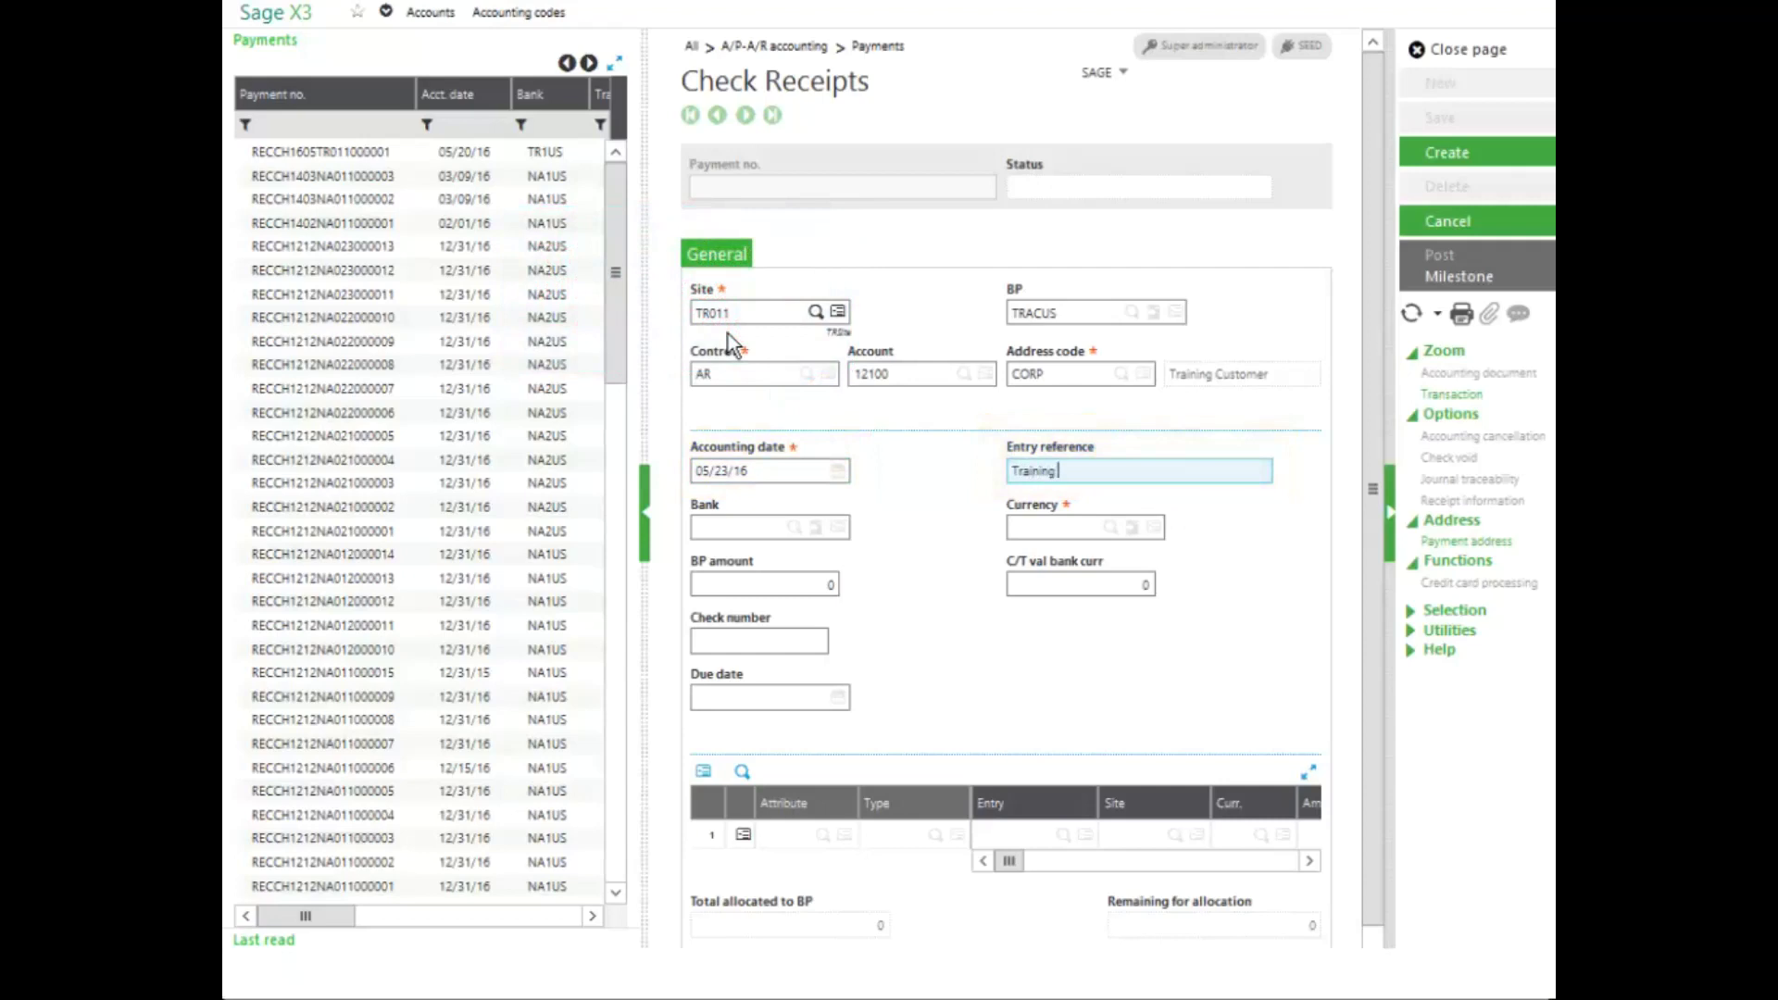
{"action": "type", "text": "Customer Receipt"}
{"action": "key", "text": "Tab"}
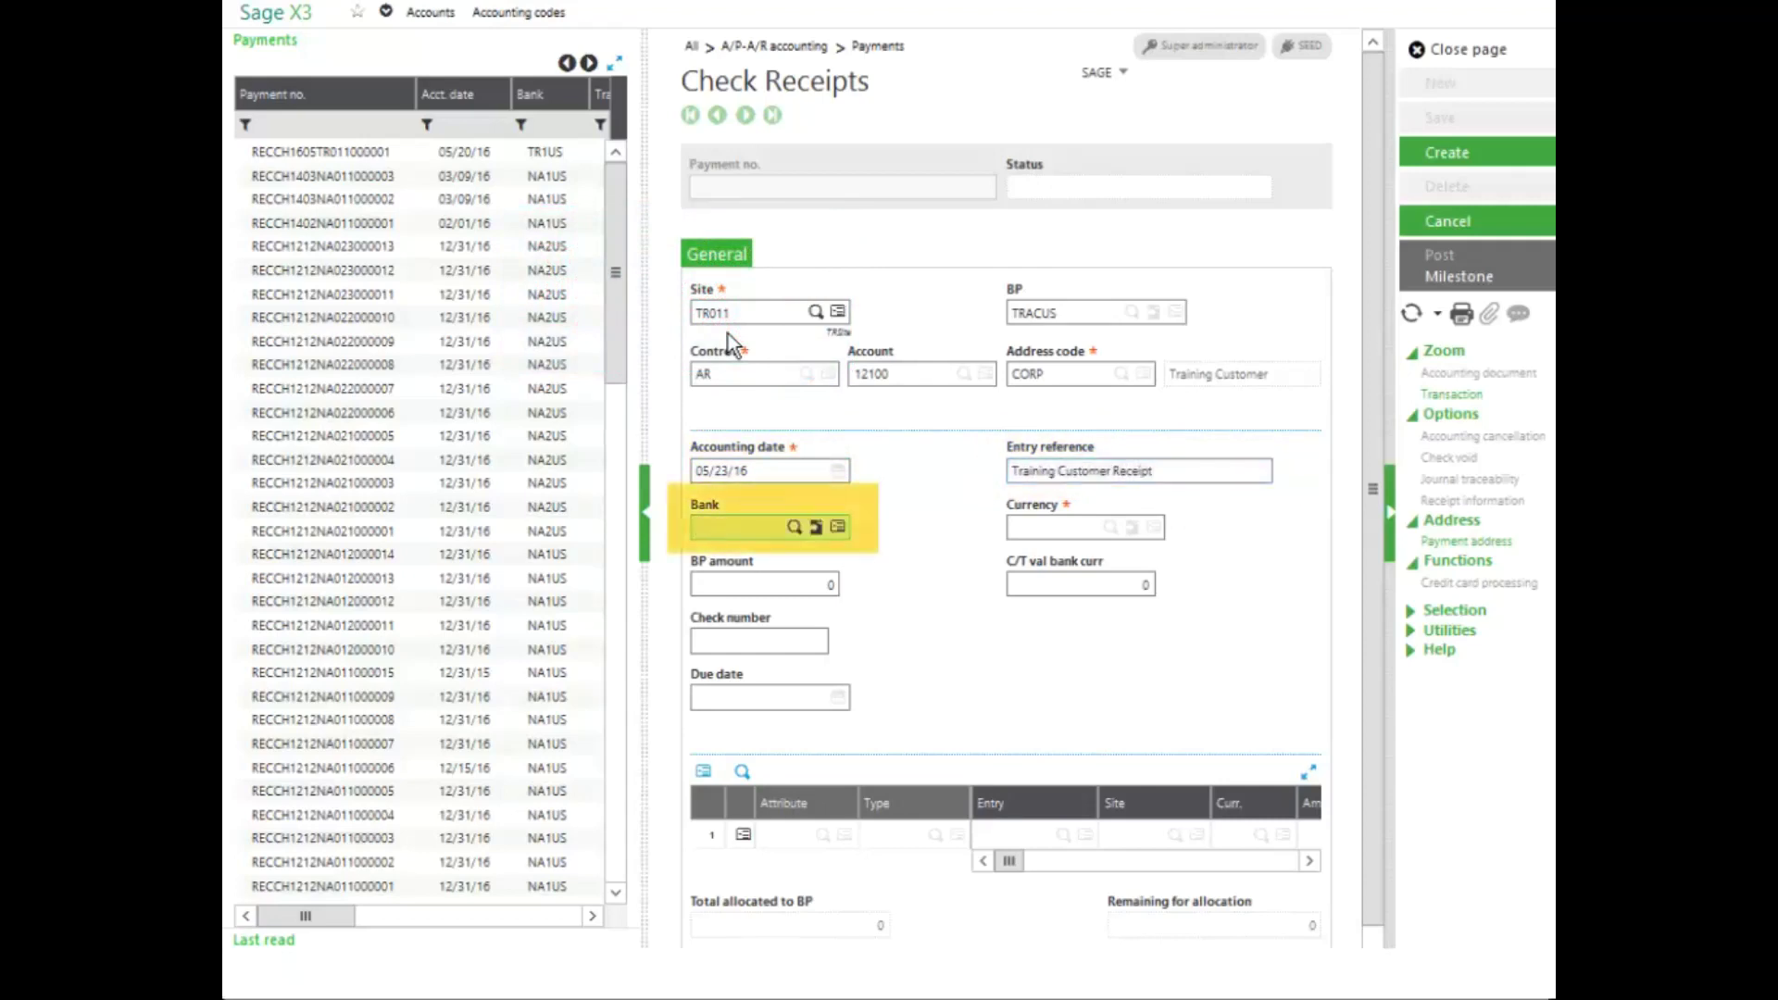
Enter bank TR1US, currency USD, BP amount 6,000.00 and check number 456789.
{"action": "type", "text": "TR1US"}
{"action": "key", "text": "Tab"}
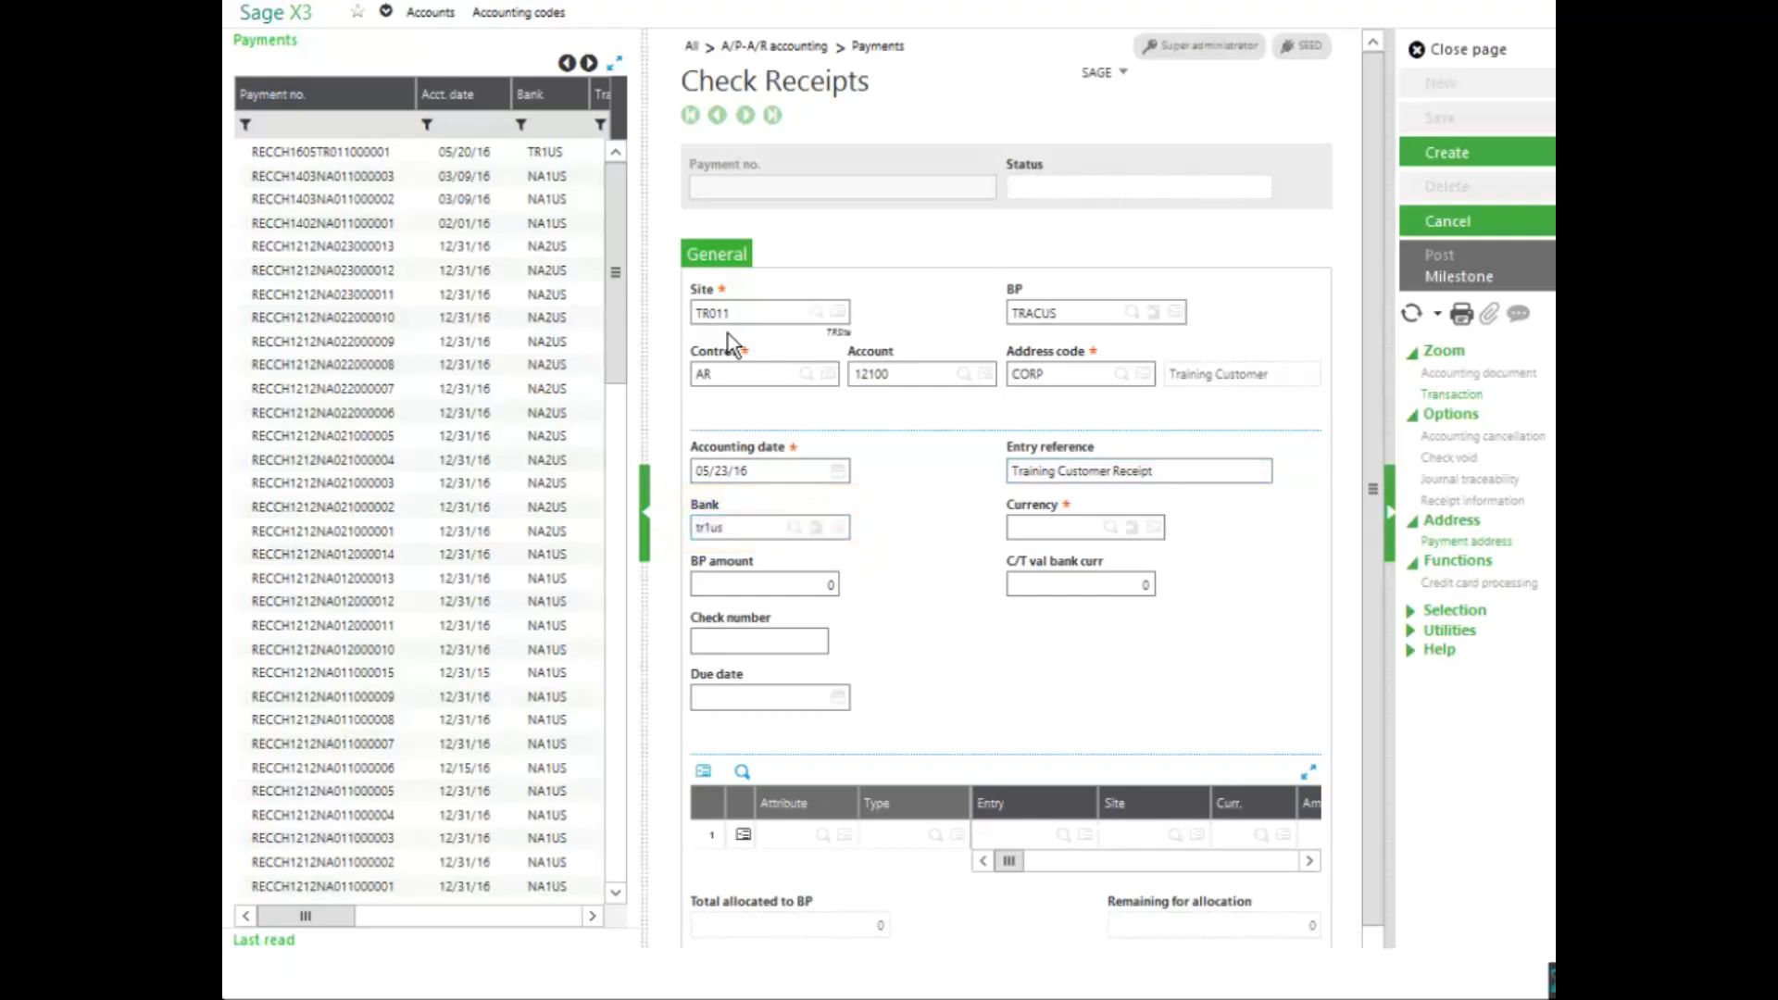
{"action": "key", "text": "Tab"}
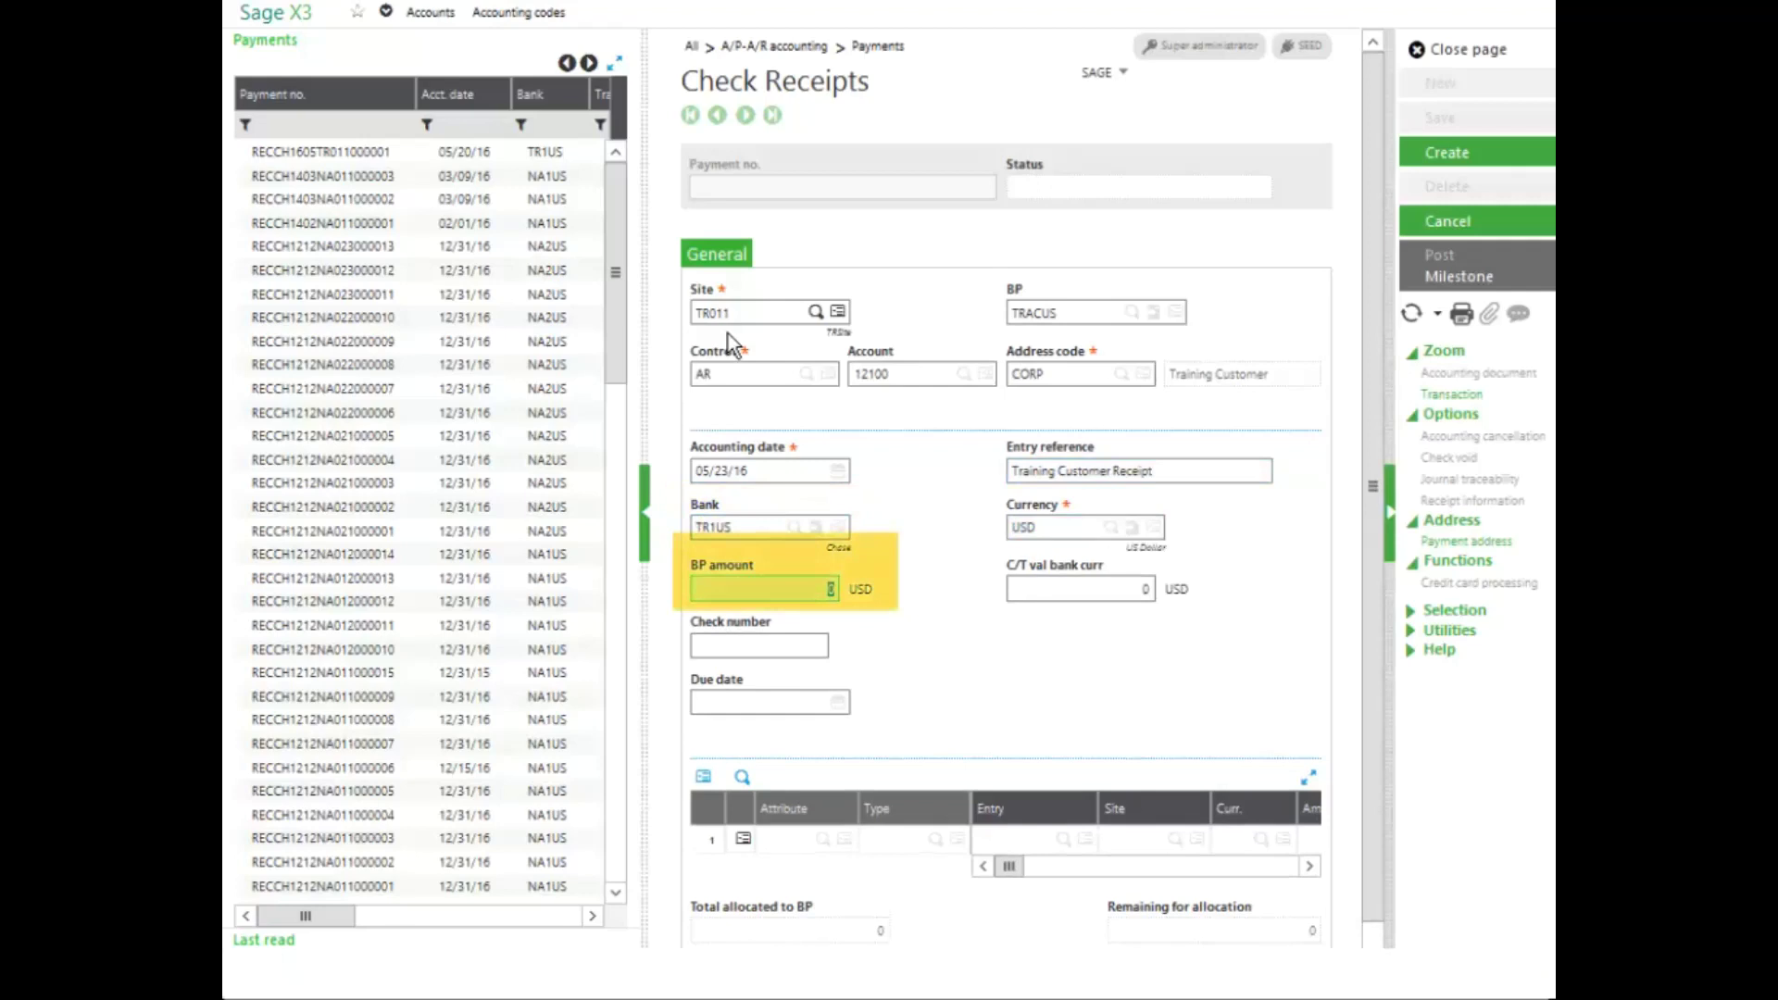
{"action": "type", "text": "6,00"}
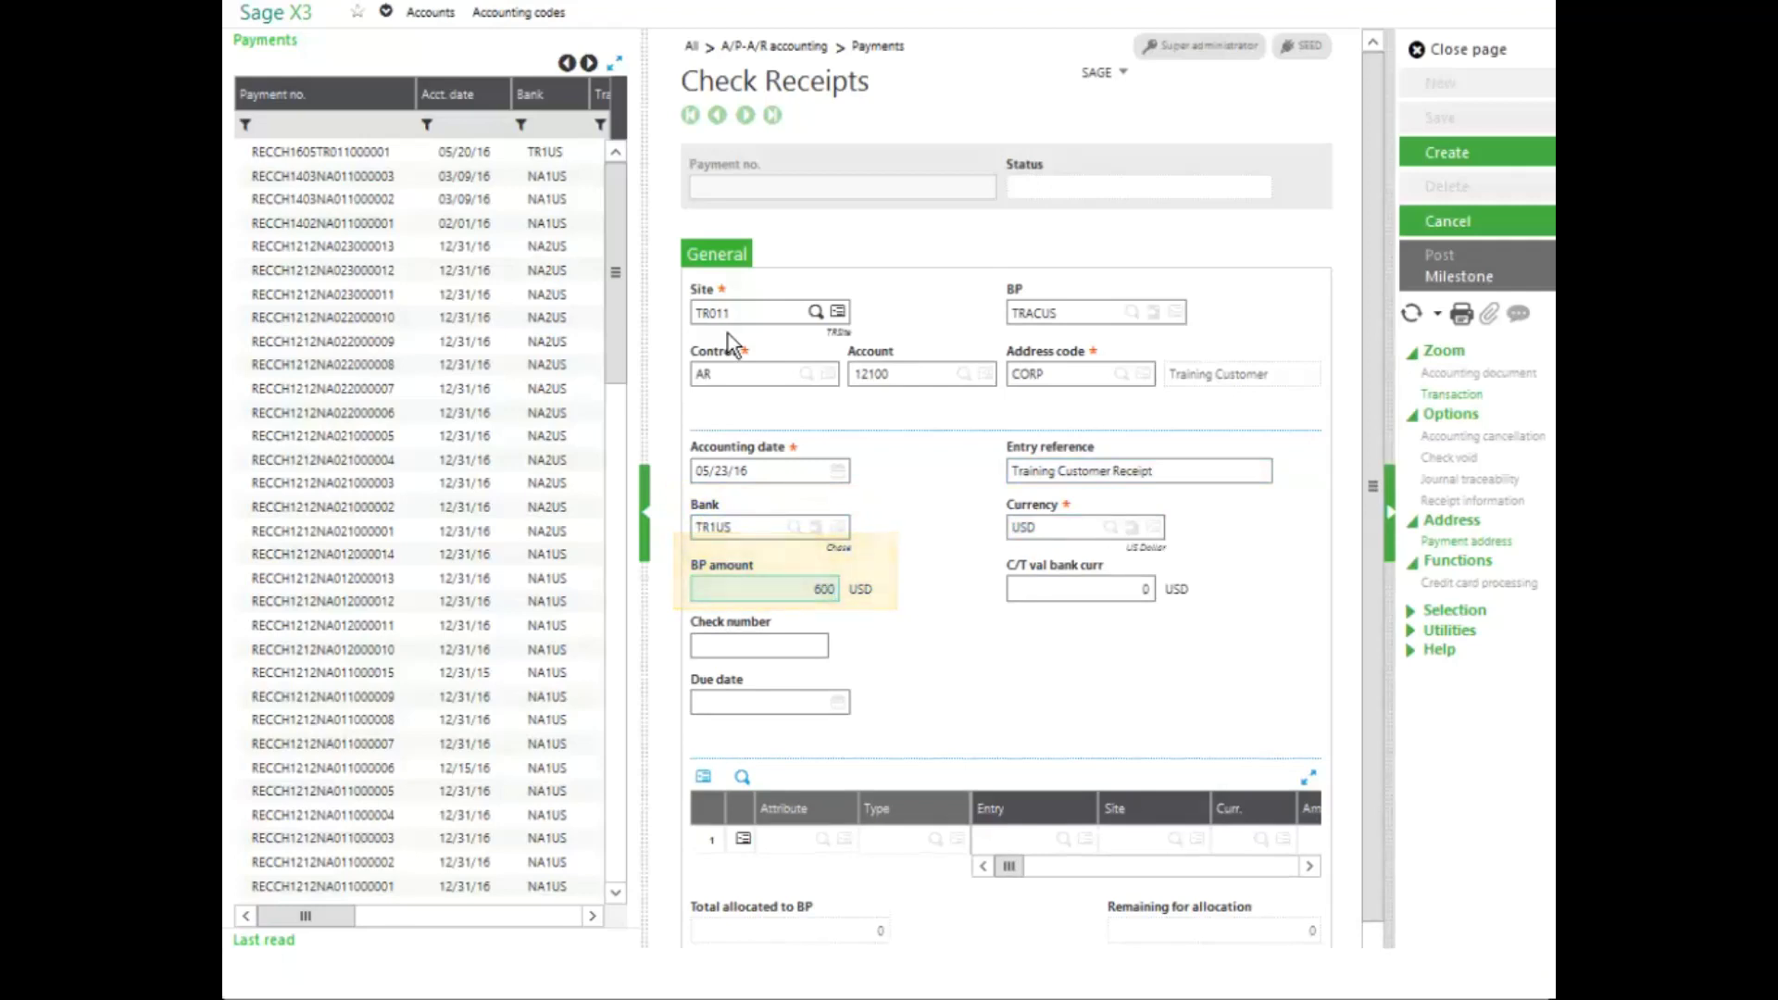
{"action": "type", "text": "0.00"}
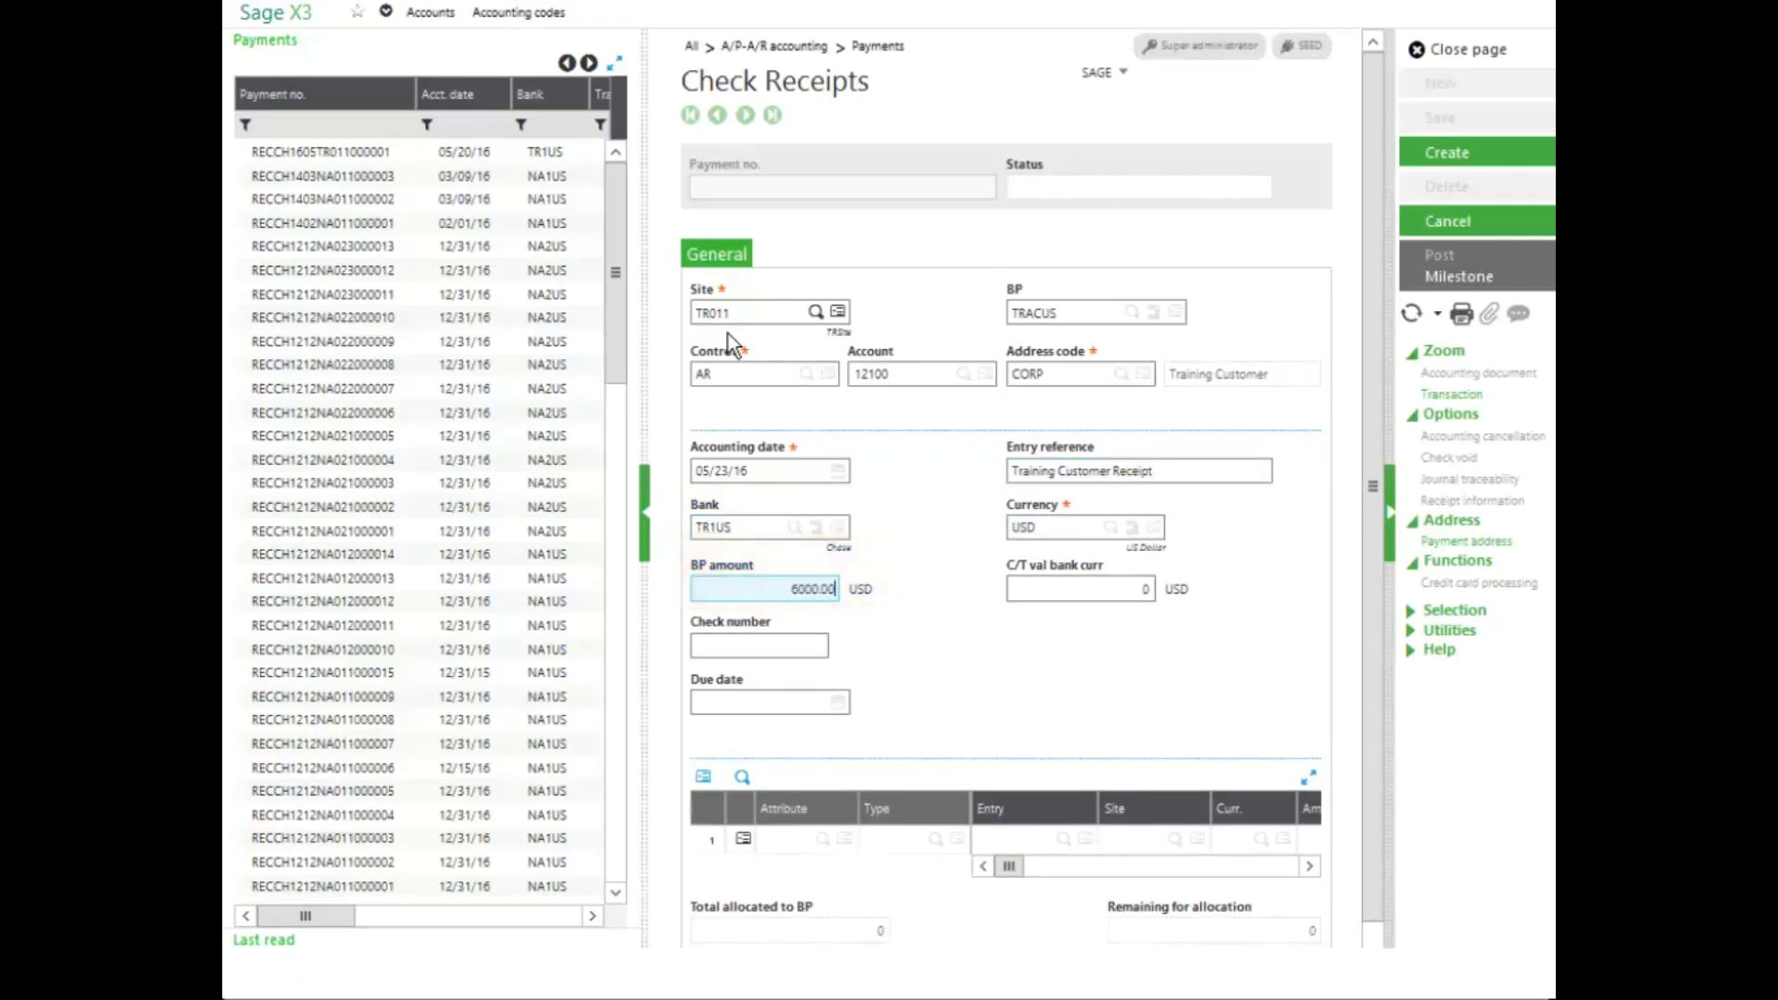
{"action": "key", "text": "Tab"}
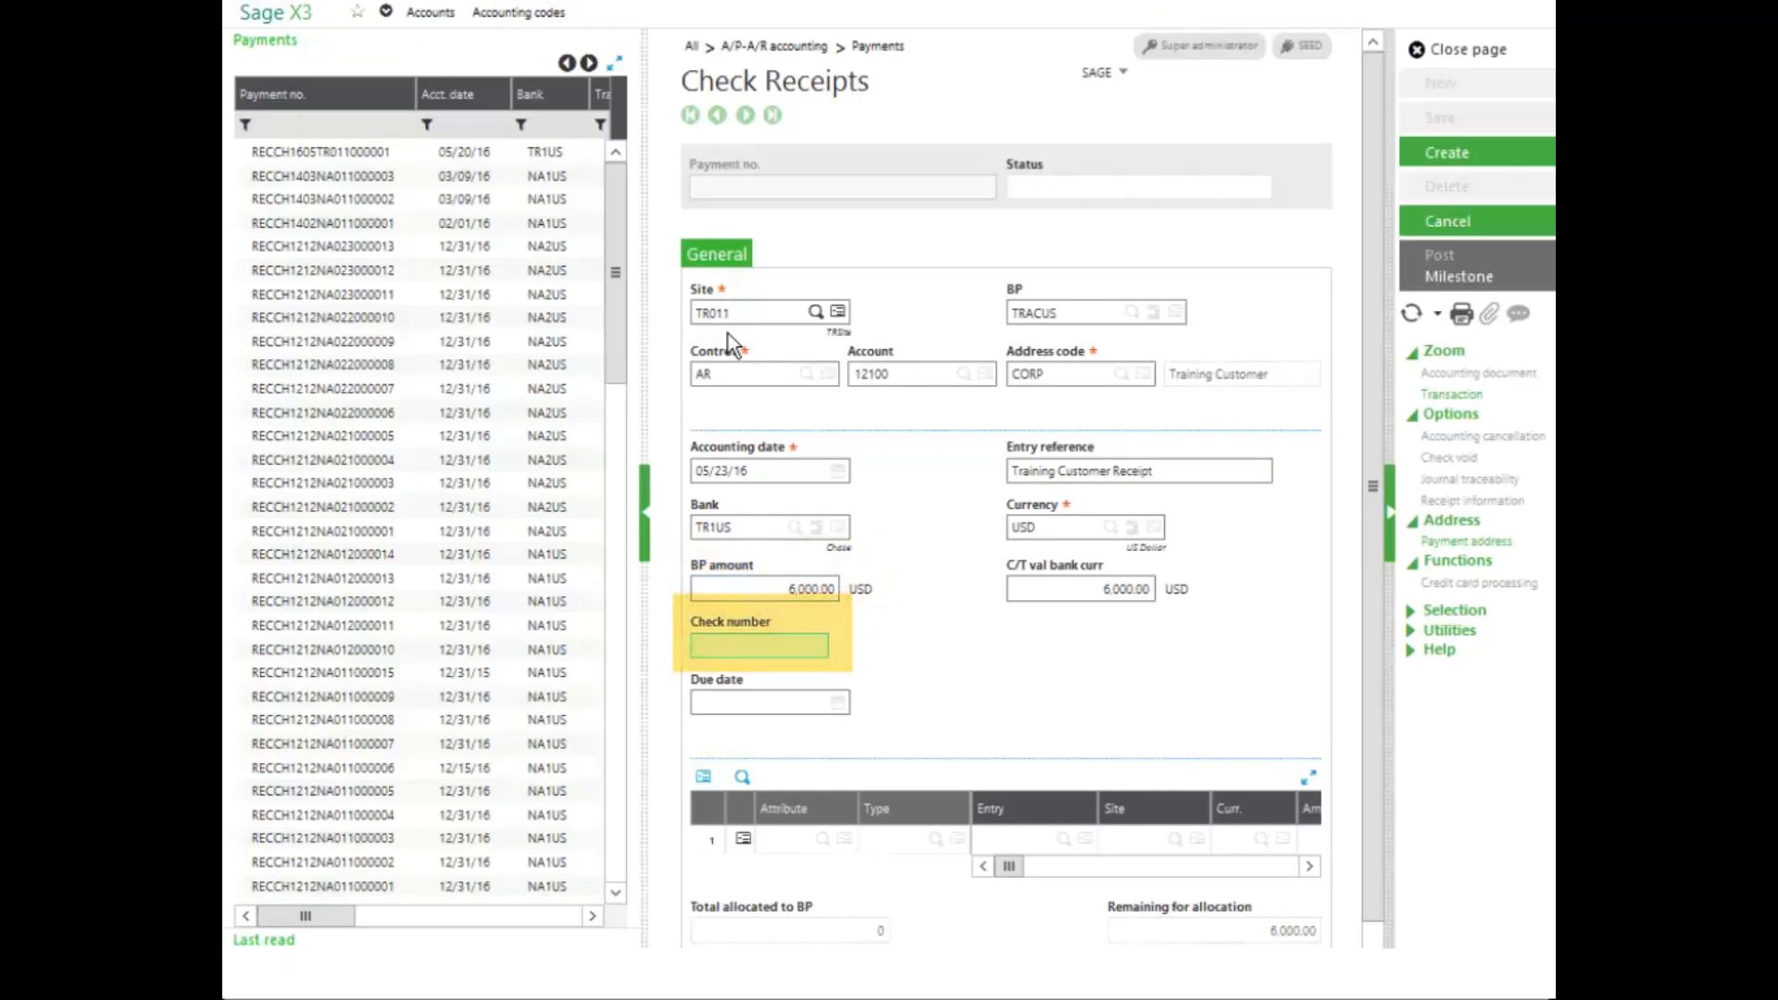
{"action": "type", "text": "456789"}
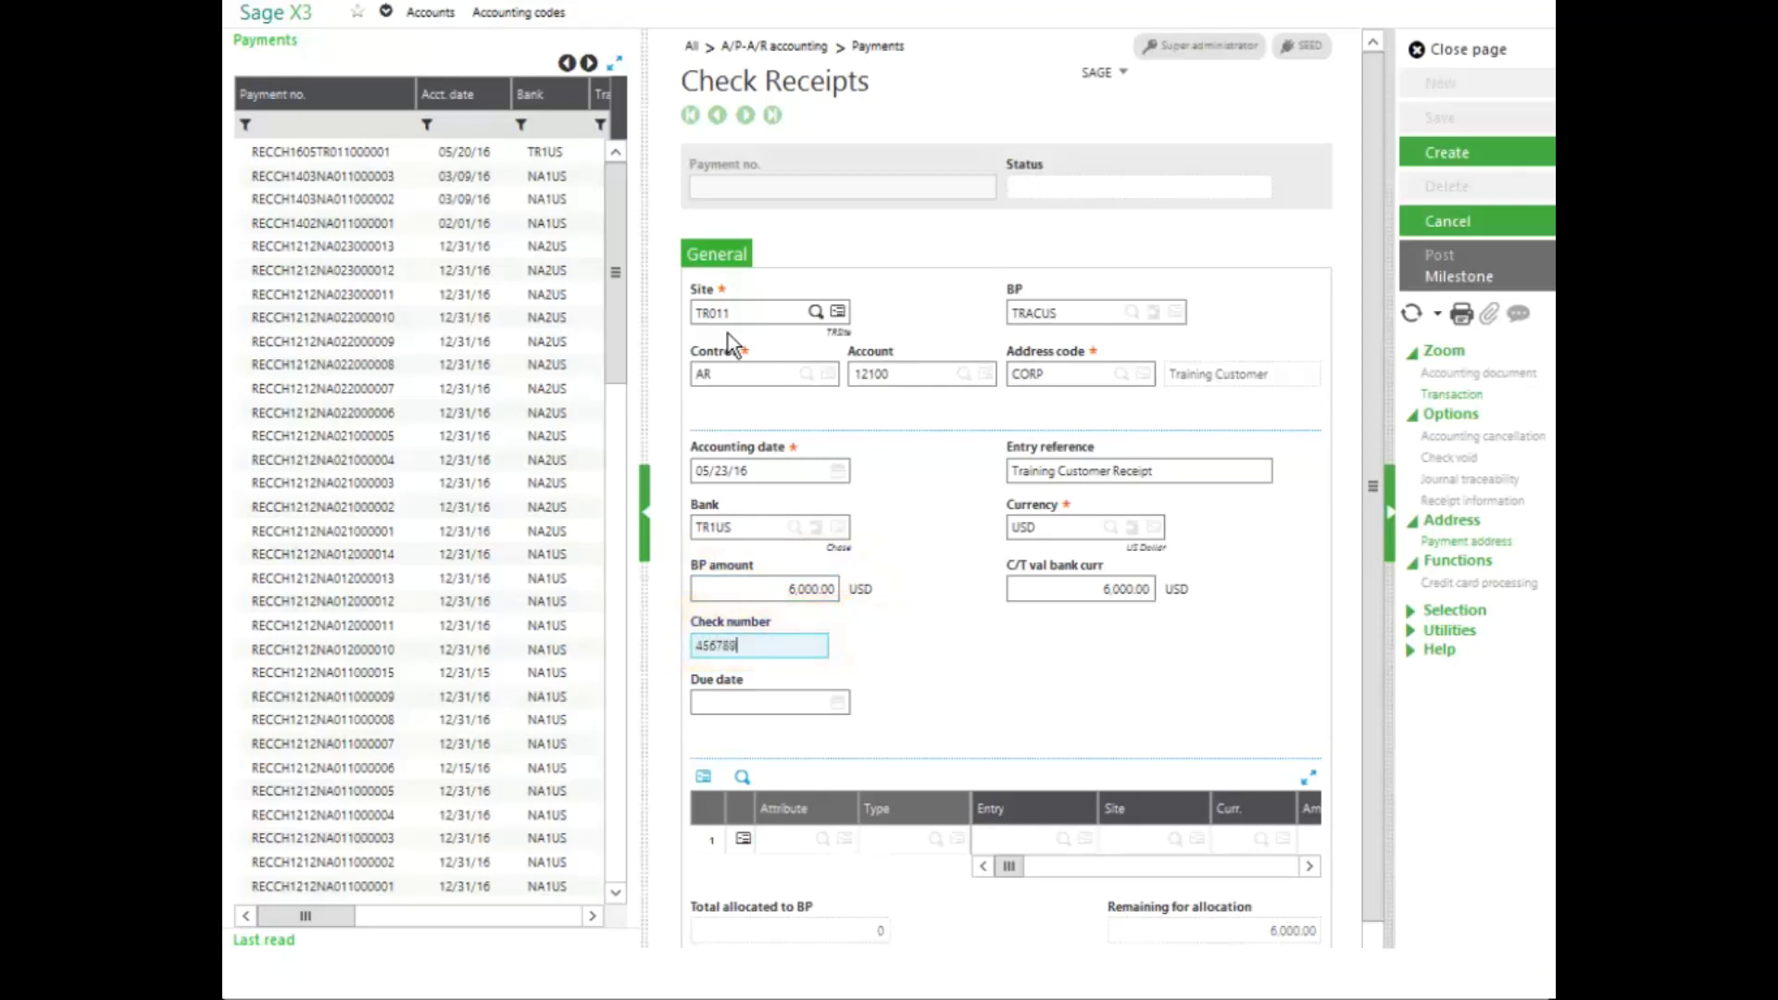
{"action": "left_click_drag", "start_coordinate": [615, 297], "coordinate": [615, 834]}
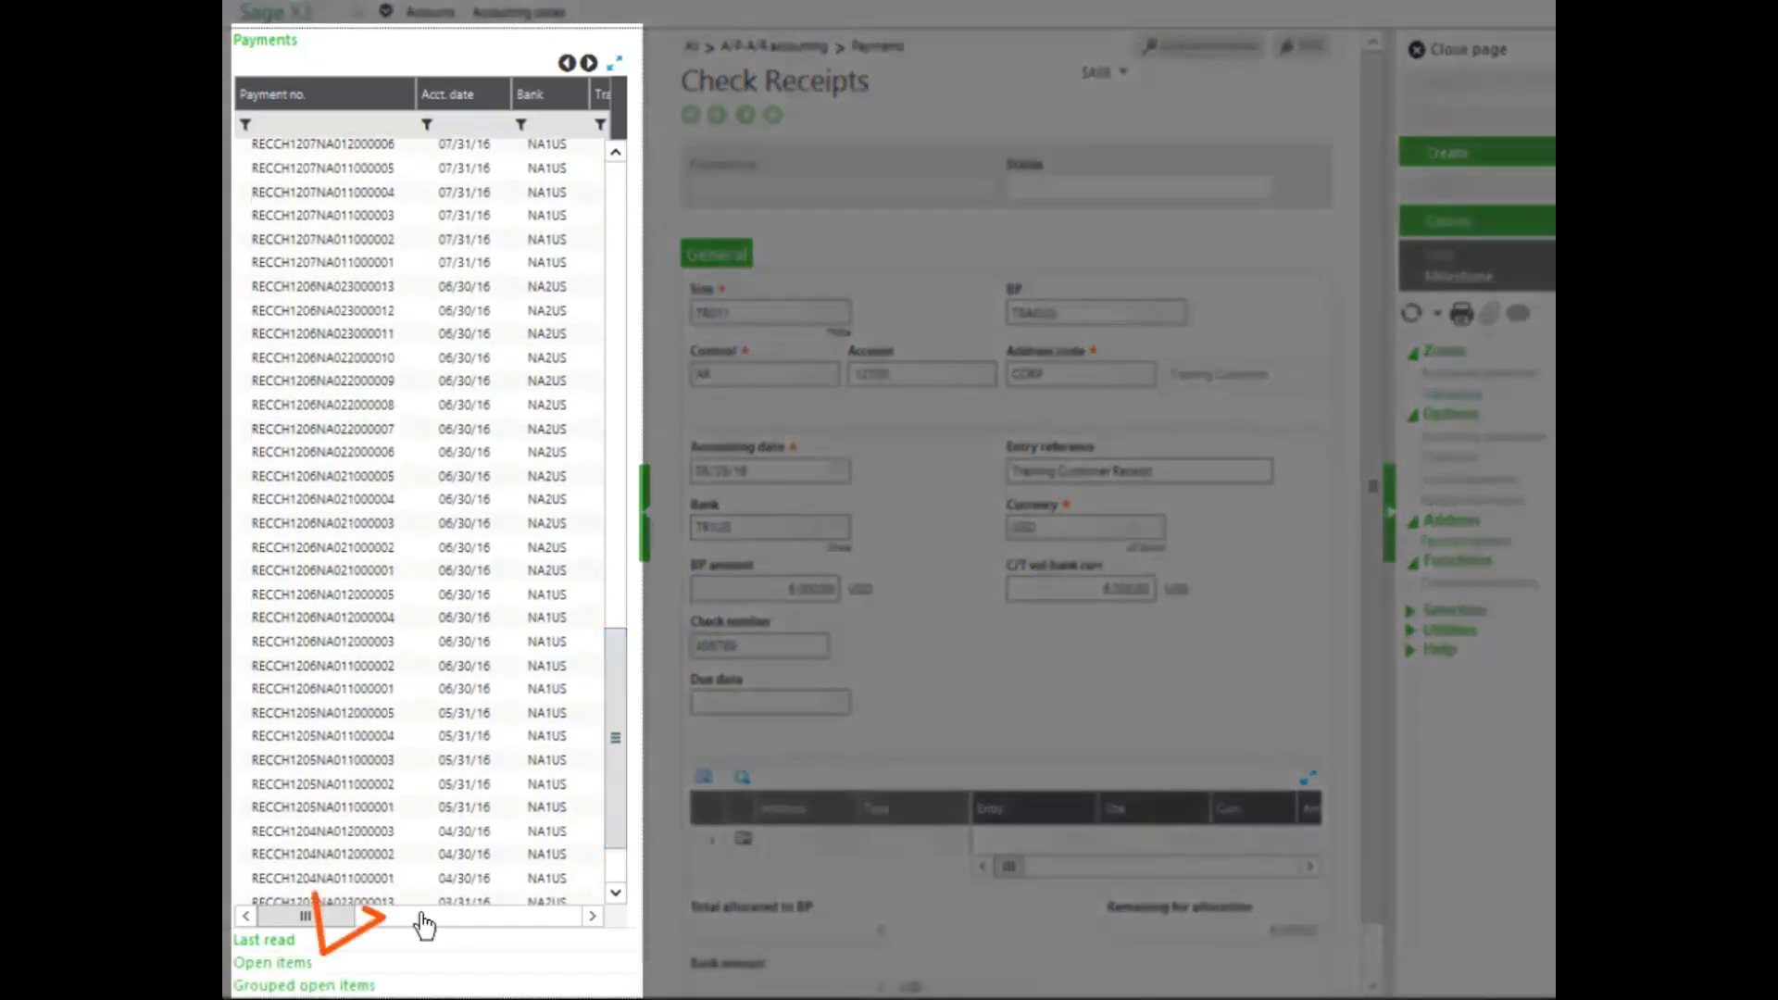
Add open items DIR000019 (1,000.00) and DIR000020 (5,000.00) as lines and create the receipt.
{"action": "left_click", "coordinate": [306, 964]}
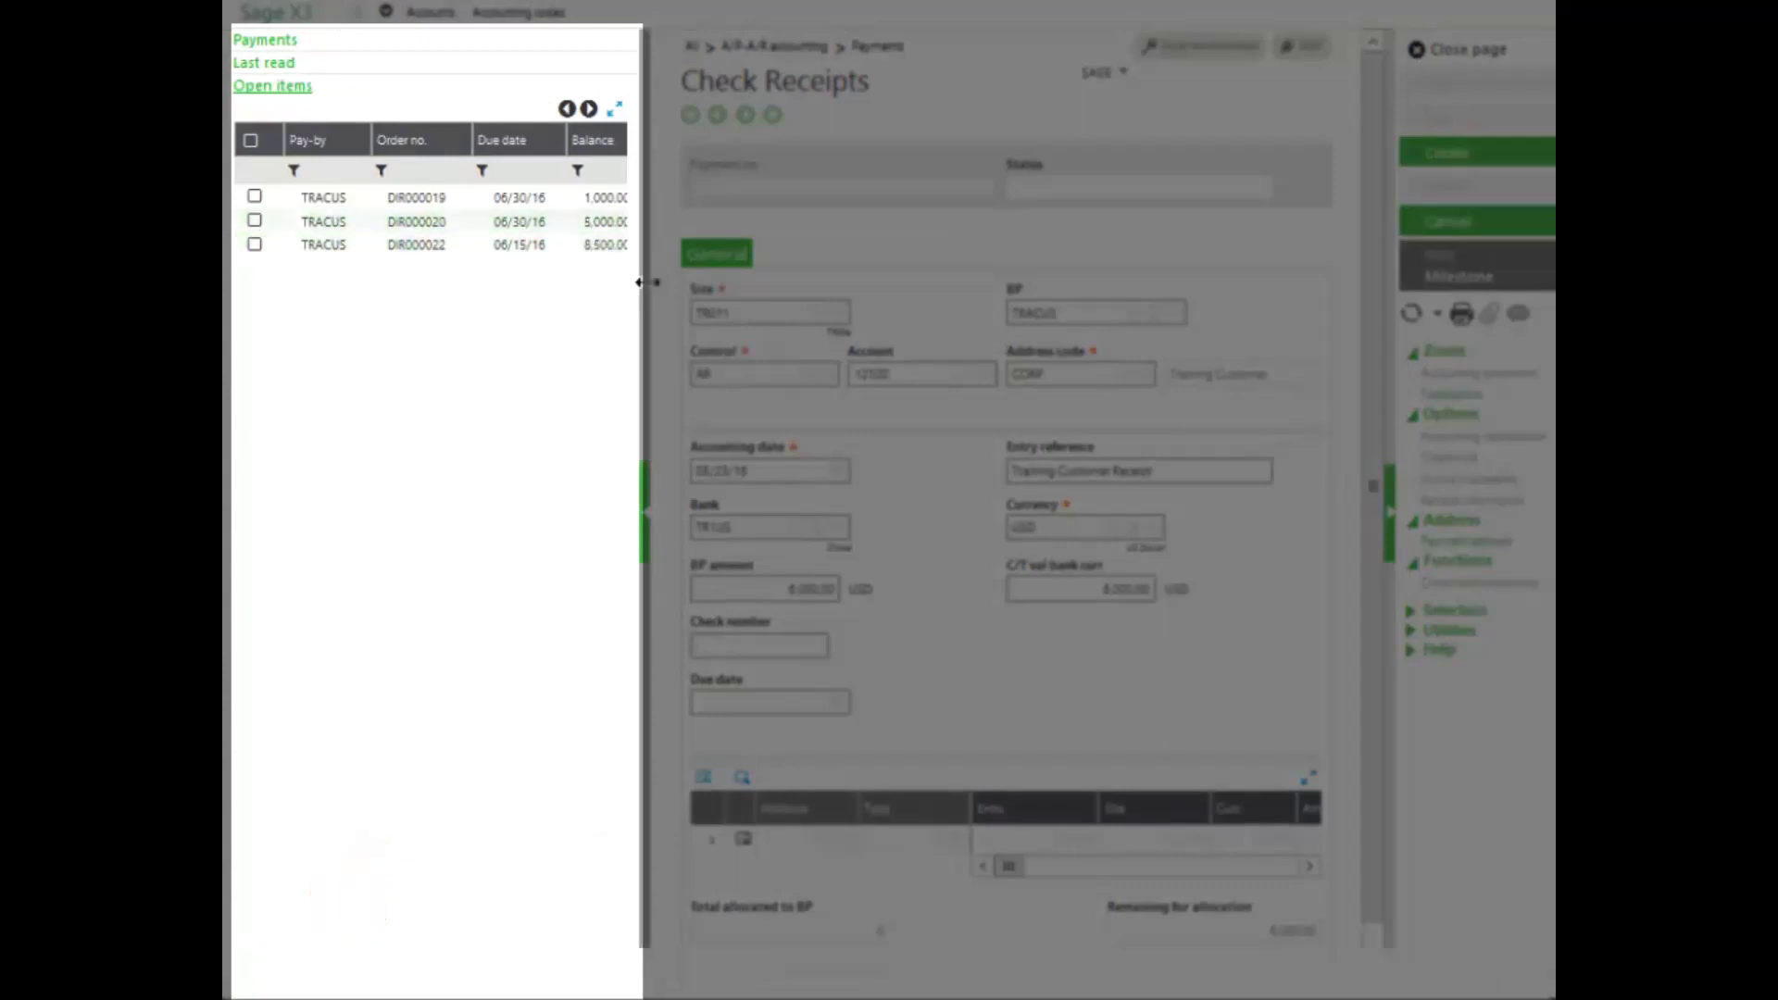
{"action": "left_click_drag", "start_coordinate": [647, 278], "coordinate": [380, 318]}
{"action": "left_click", "coordinate": [256, 198]}
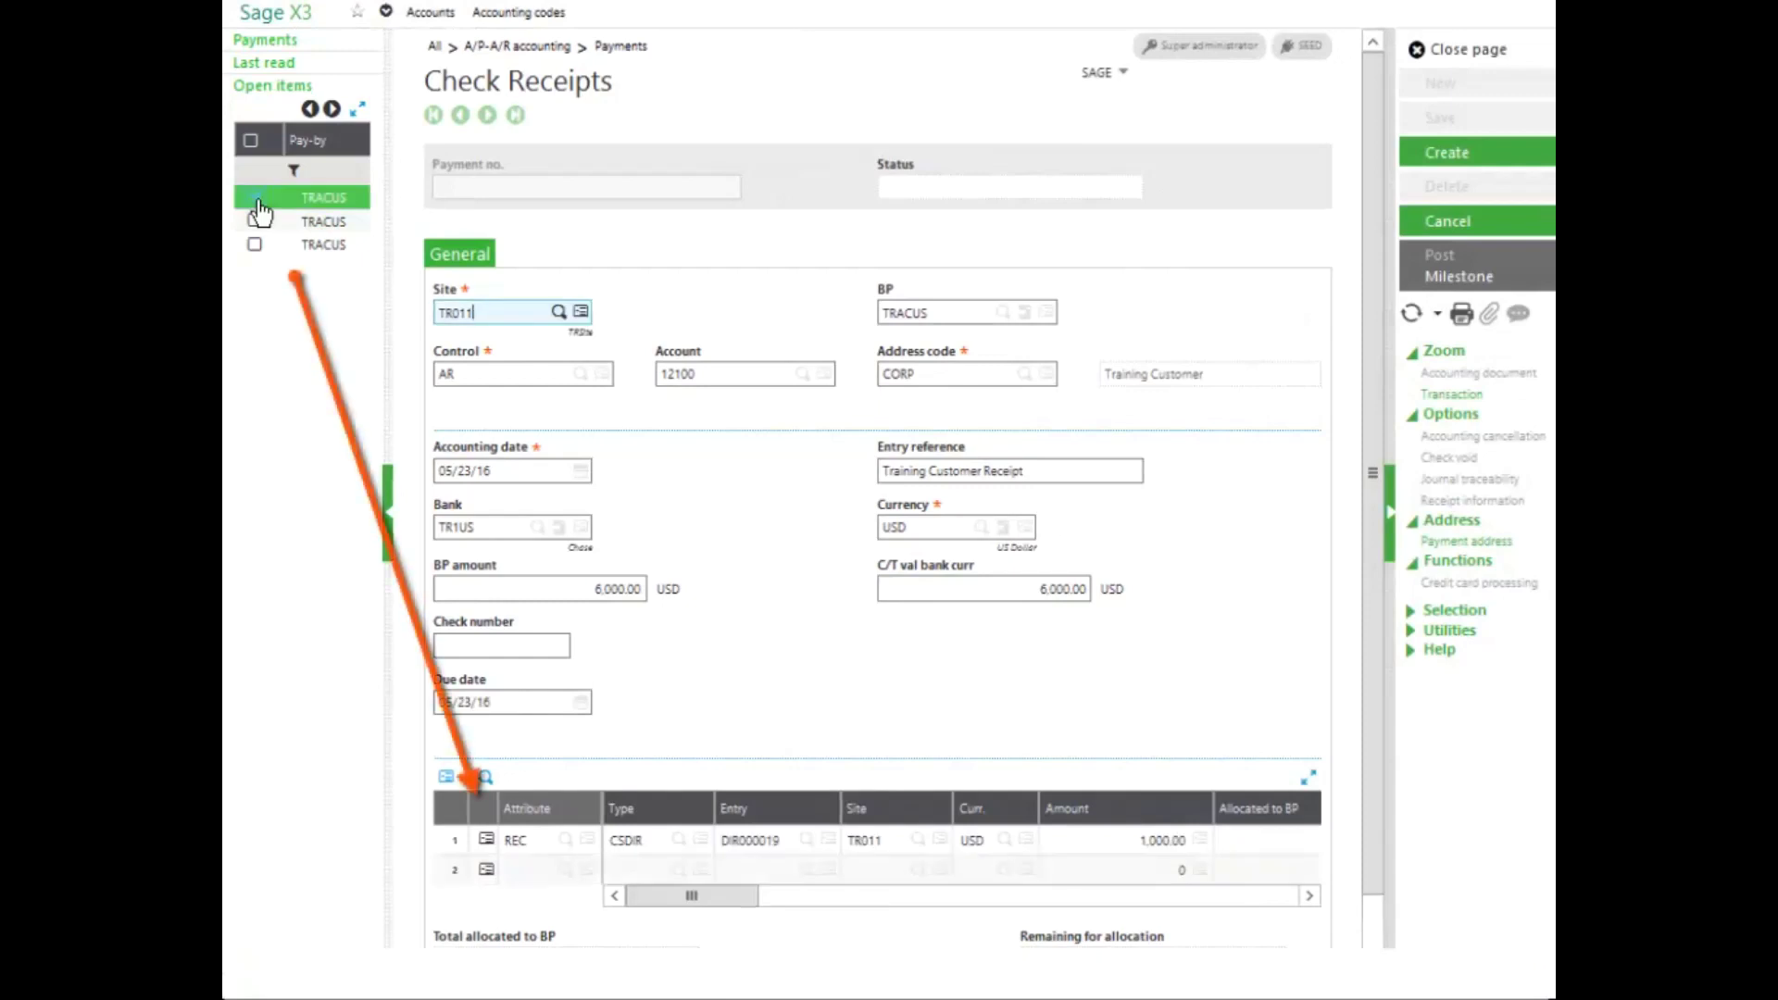
{"action": "left_click", "coordinate": [256, 222]}
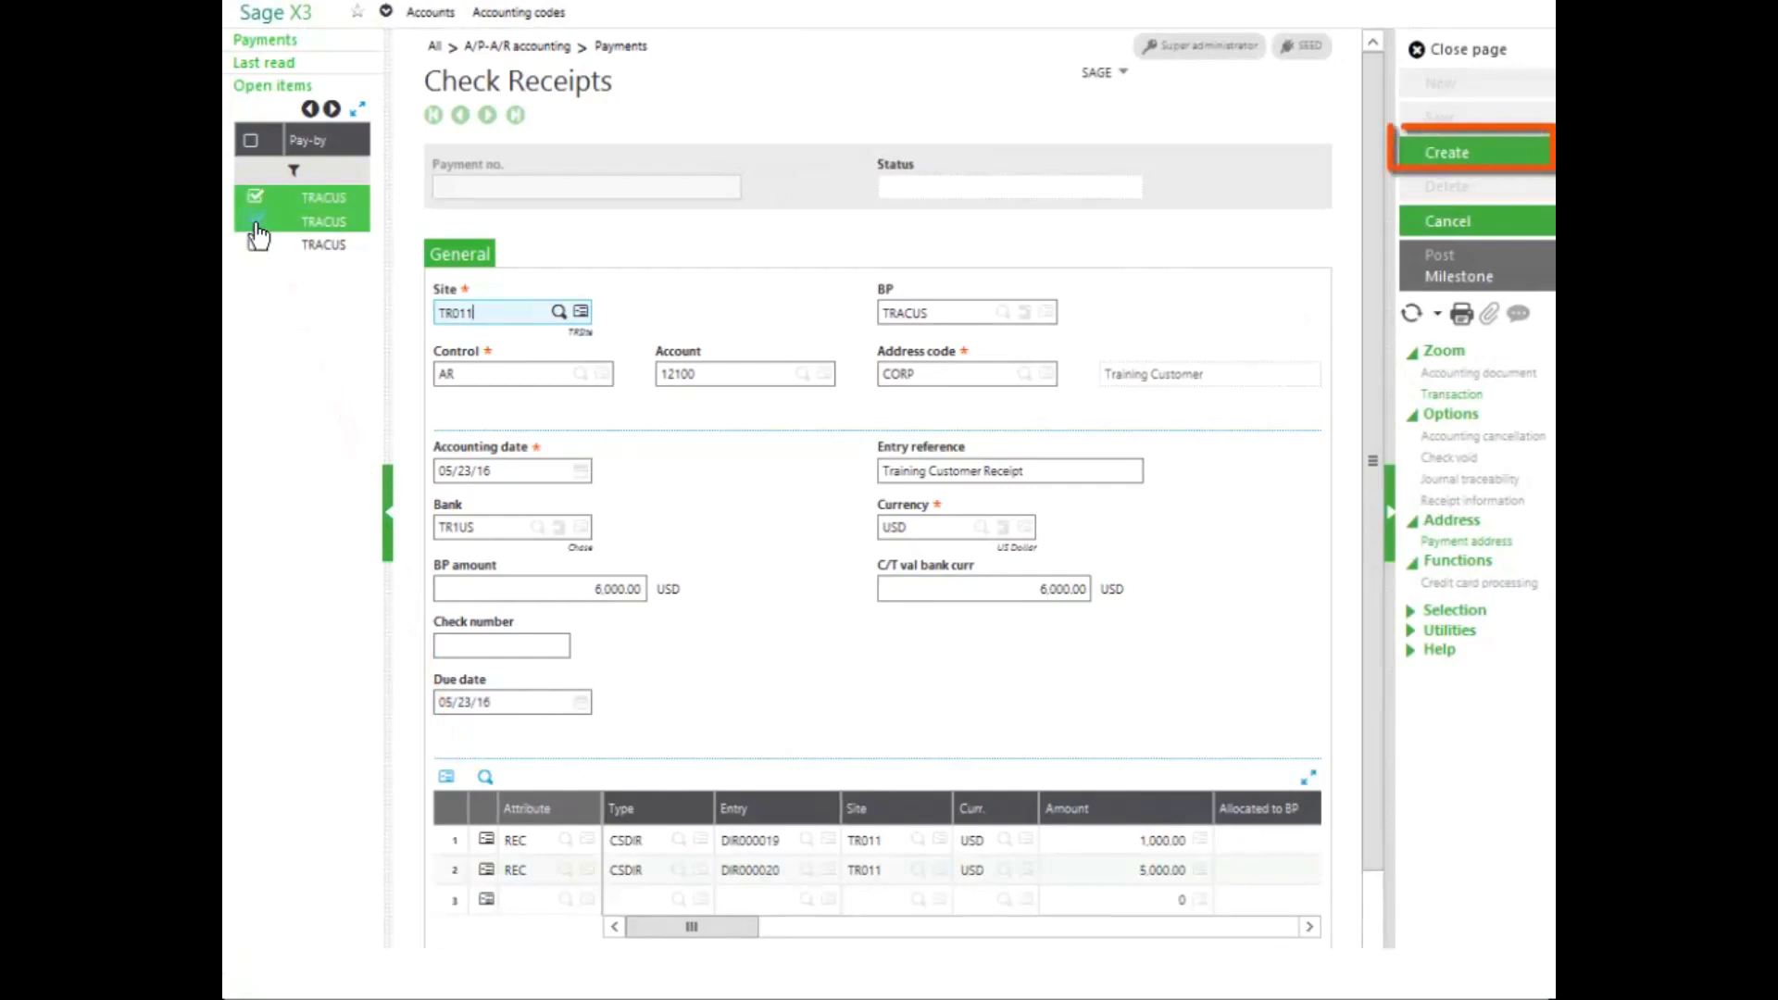
{"action": "left_click", "coordinate": [1458, 152]}
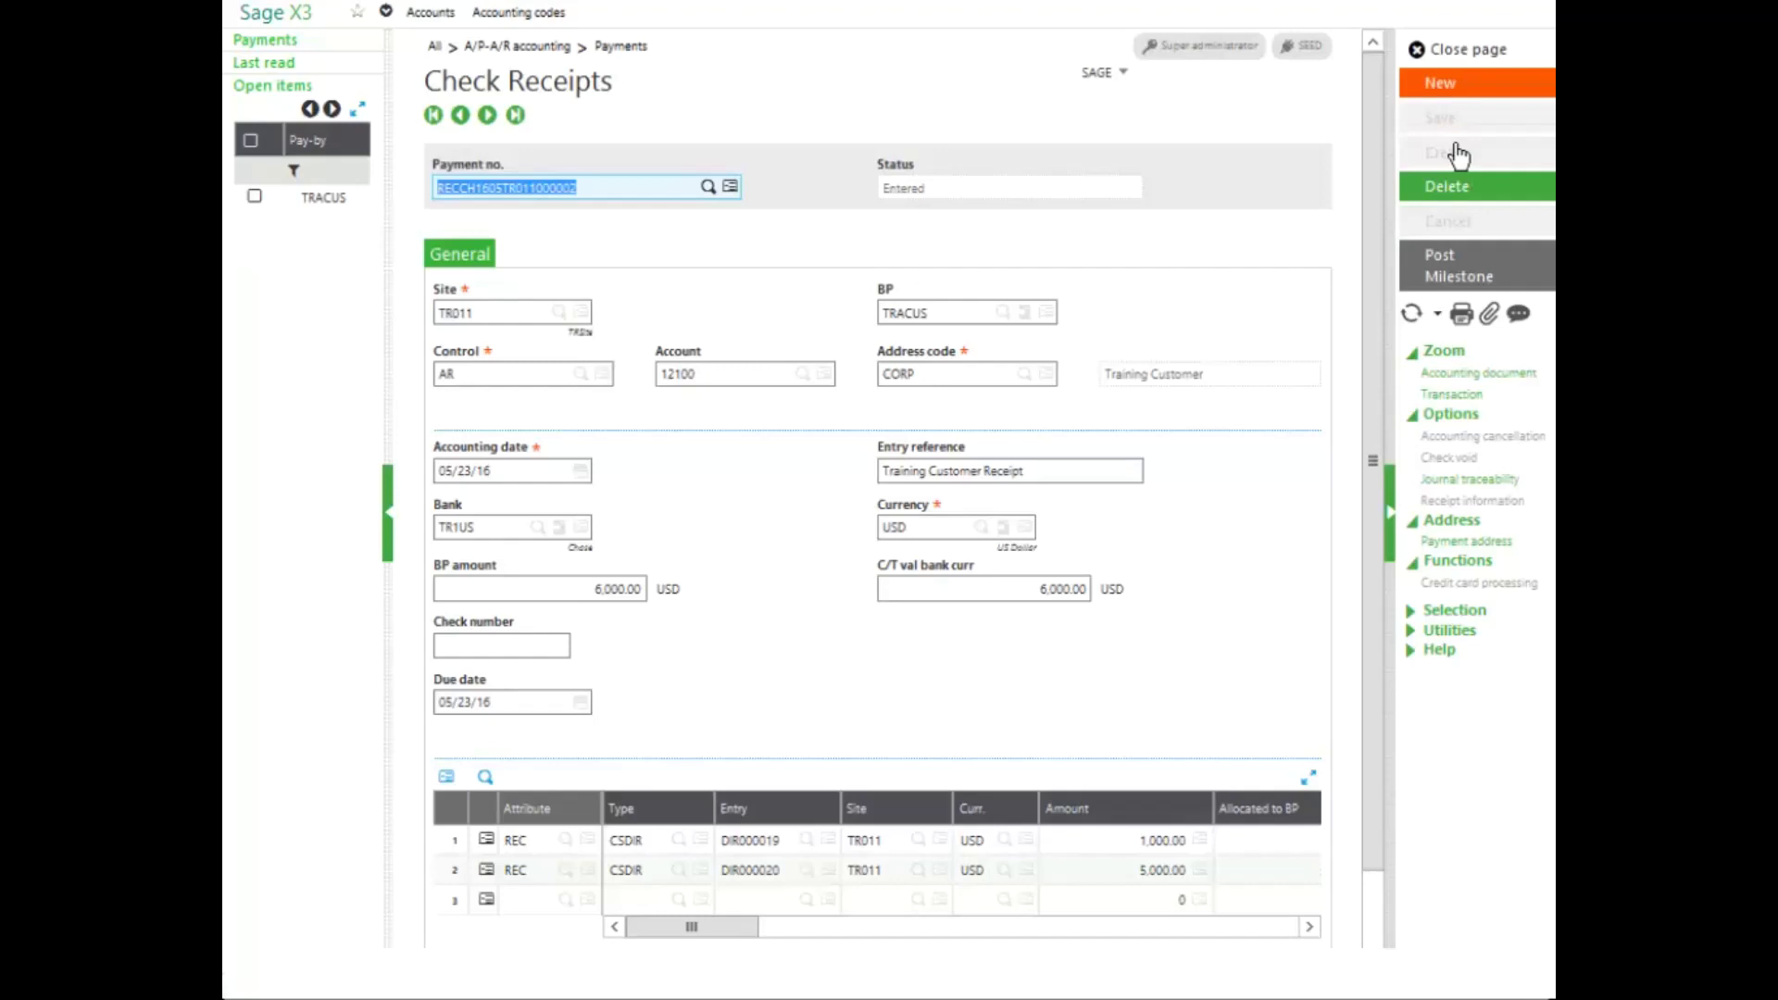
Post the check receipt to its milestone and review the log showing Bank posting next.
{"action": "left_click", "coordinate": [1464, 280]}
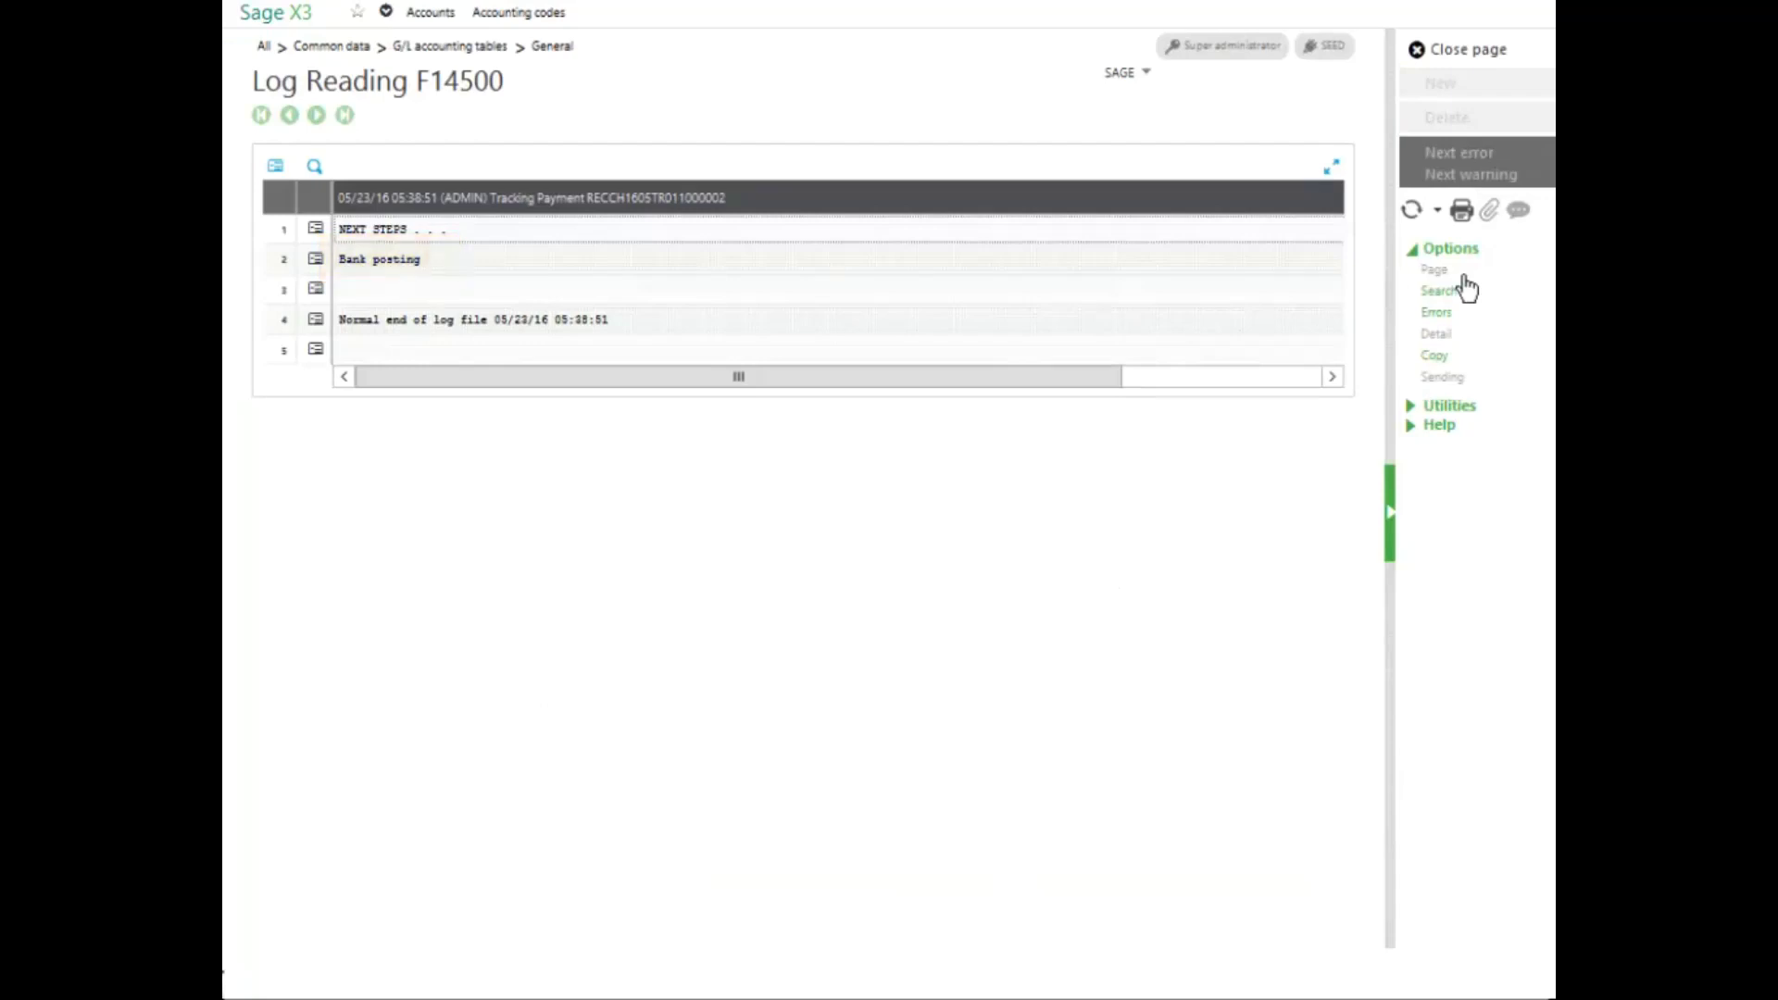
Bank-post the receipt, generating document REC000007 and setting status to In the bank.
{"action": "left_click", "coordinate": [1464, 52]}
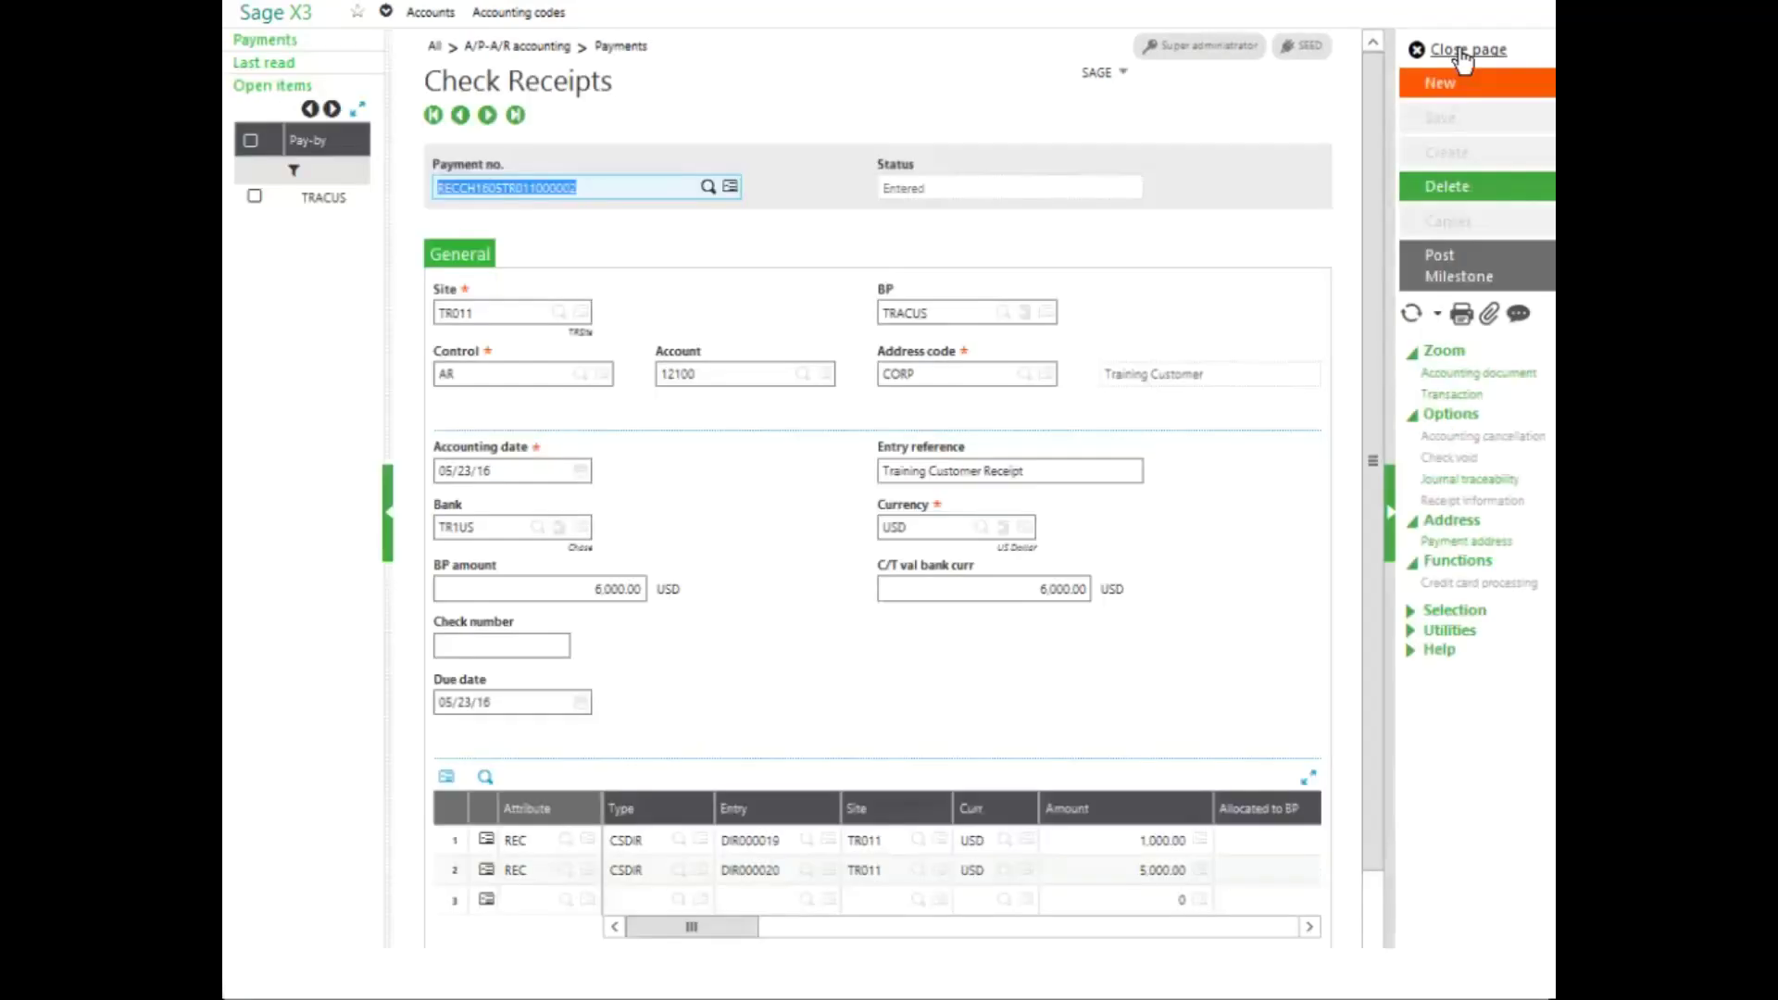
{"action": "left_click", "coordinate": [1441, 259]}
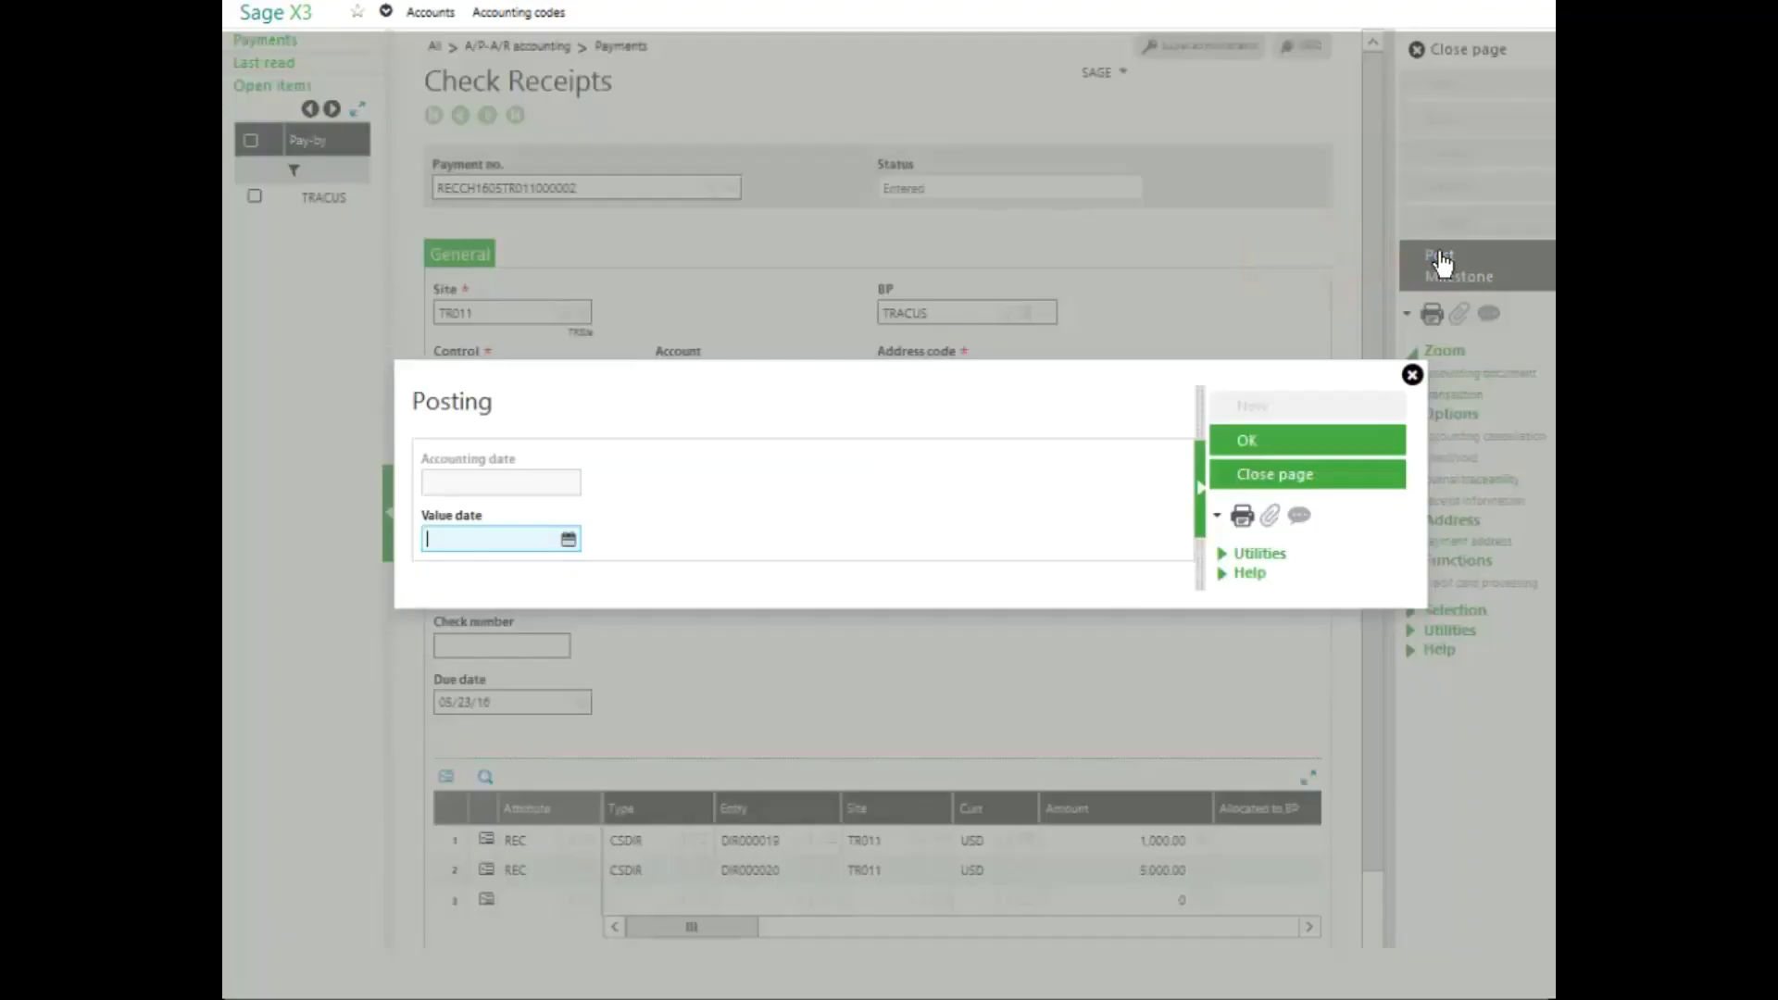
{"action": "left_click", "coordinate": [1246, 445]}
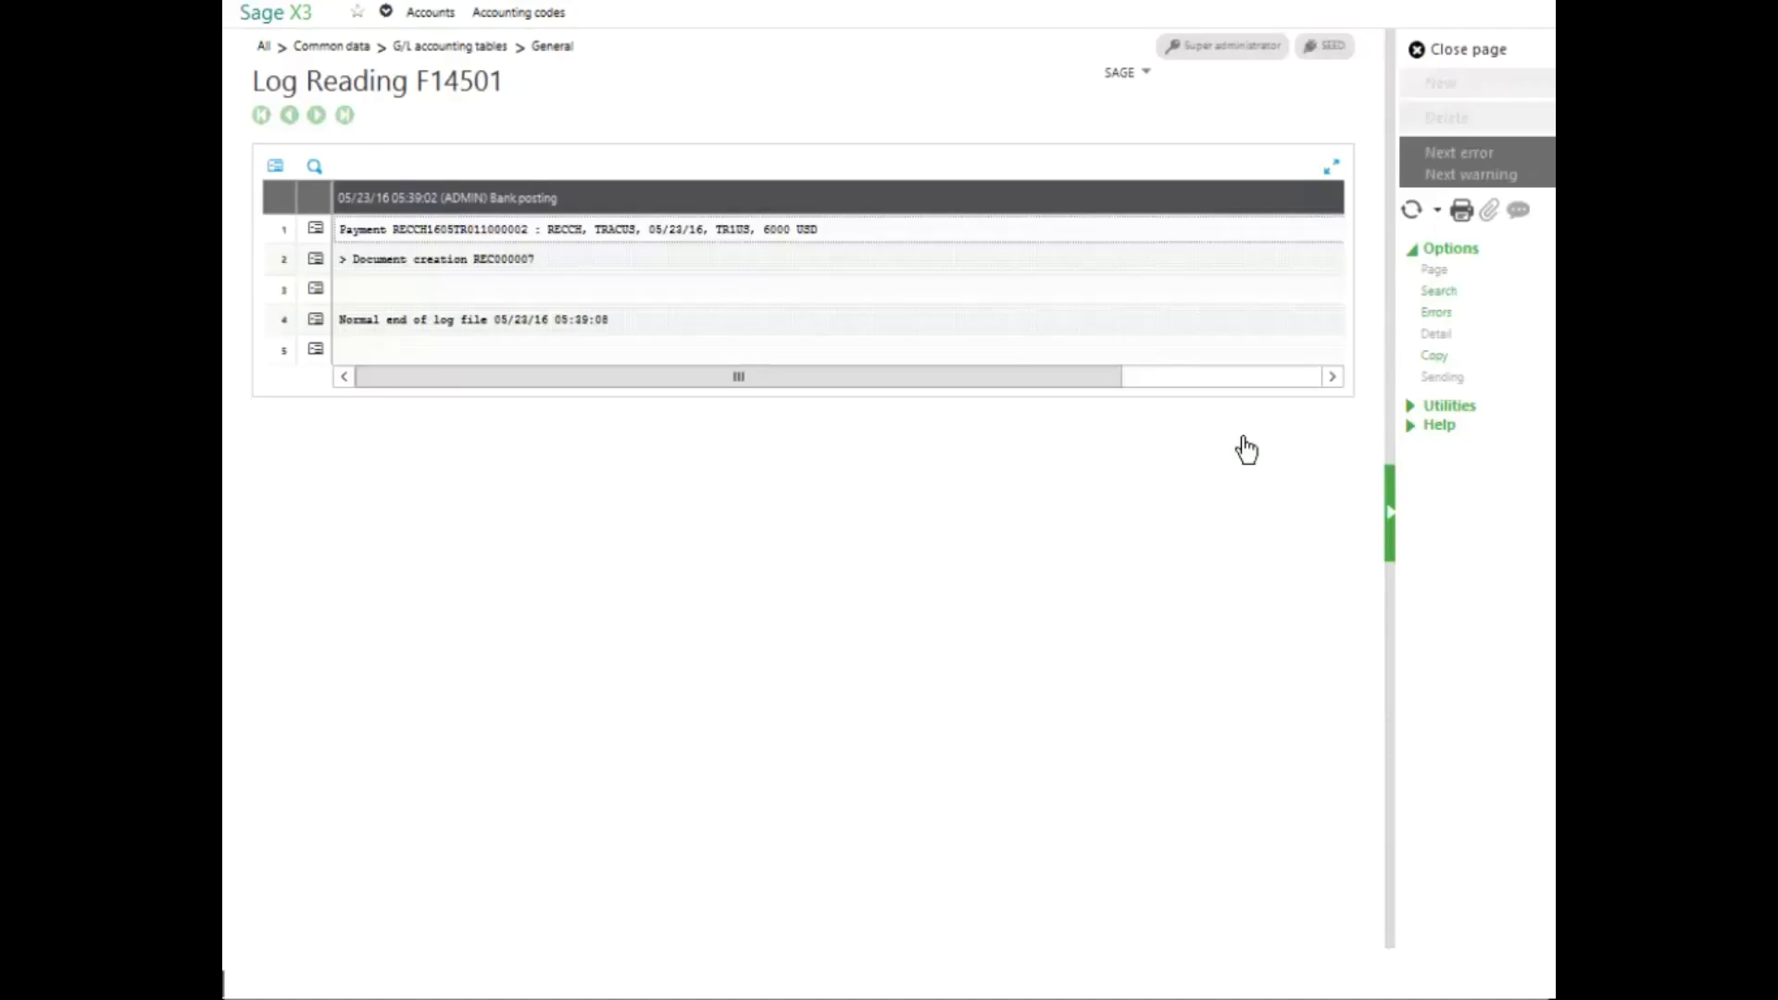
{"action": "left_click", "coordinate": [1469, 50]}
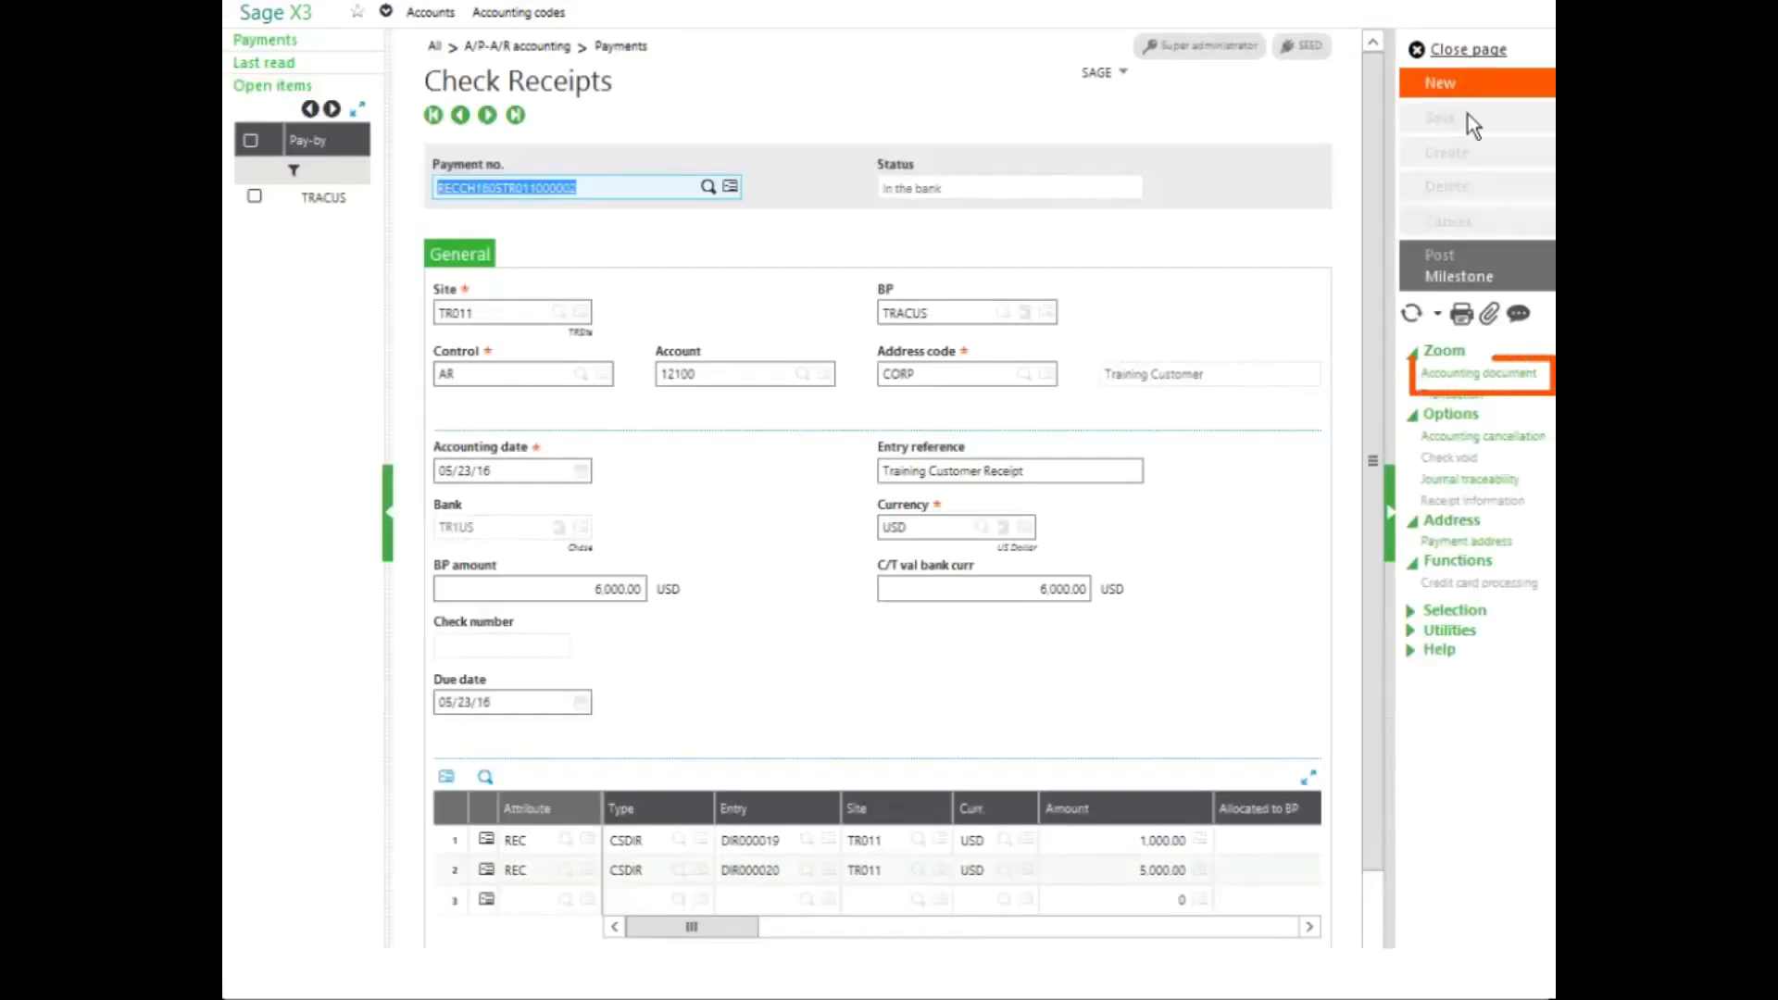
{"action": "left_click", "coordinate": [1467, 374]}
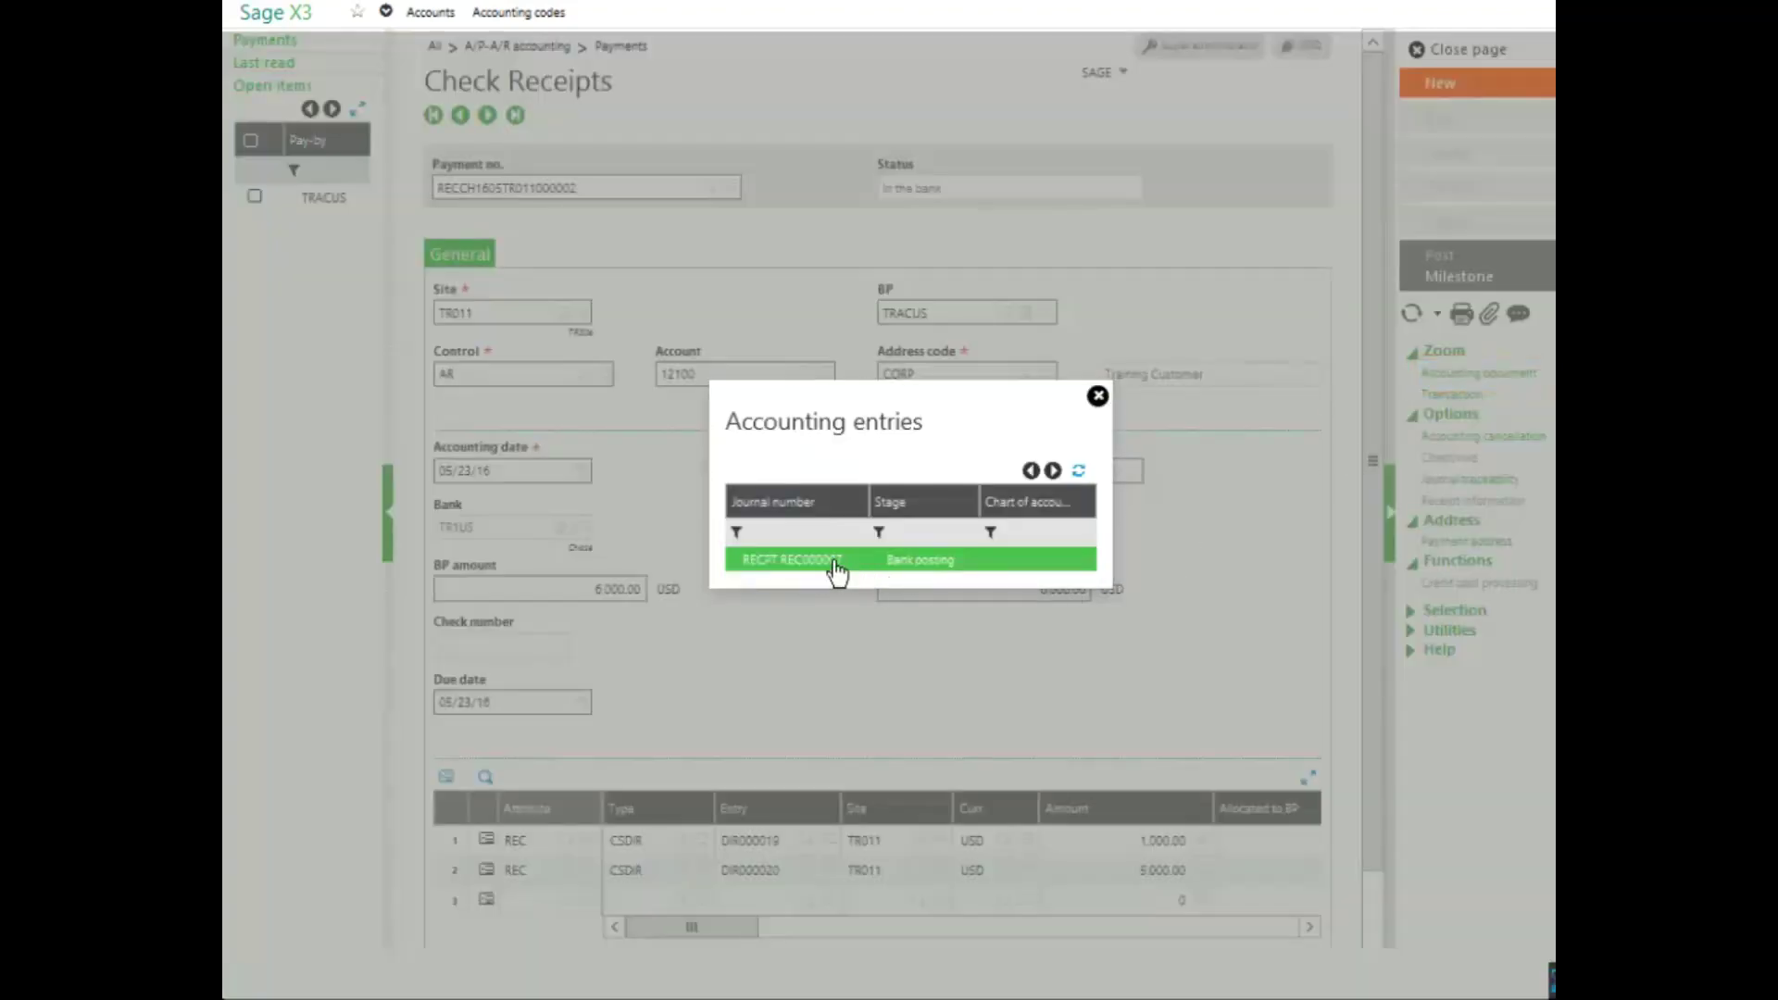
{"action": "left_click", "coordinate": [792, 561]}
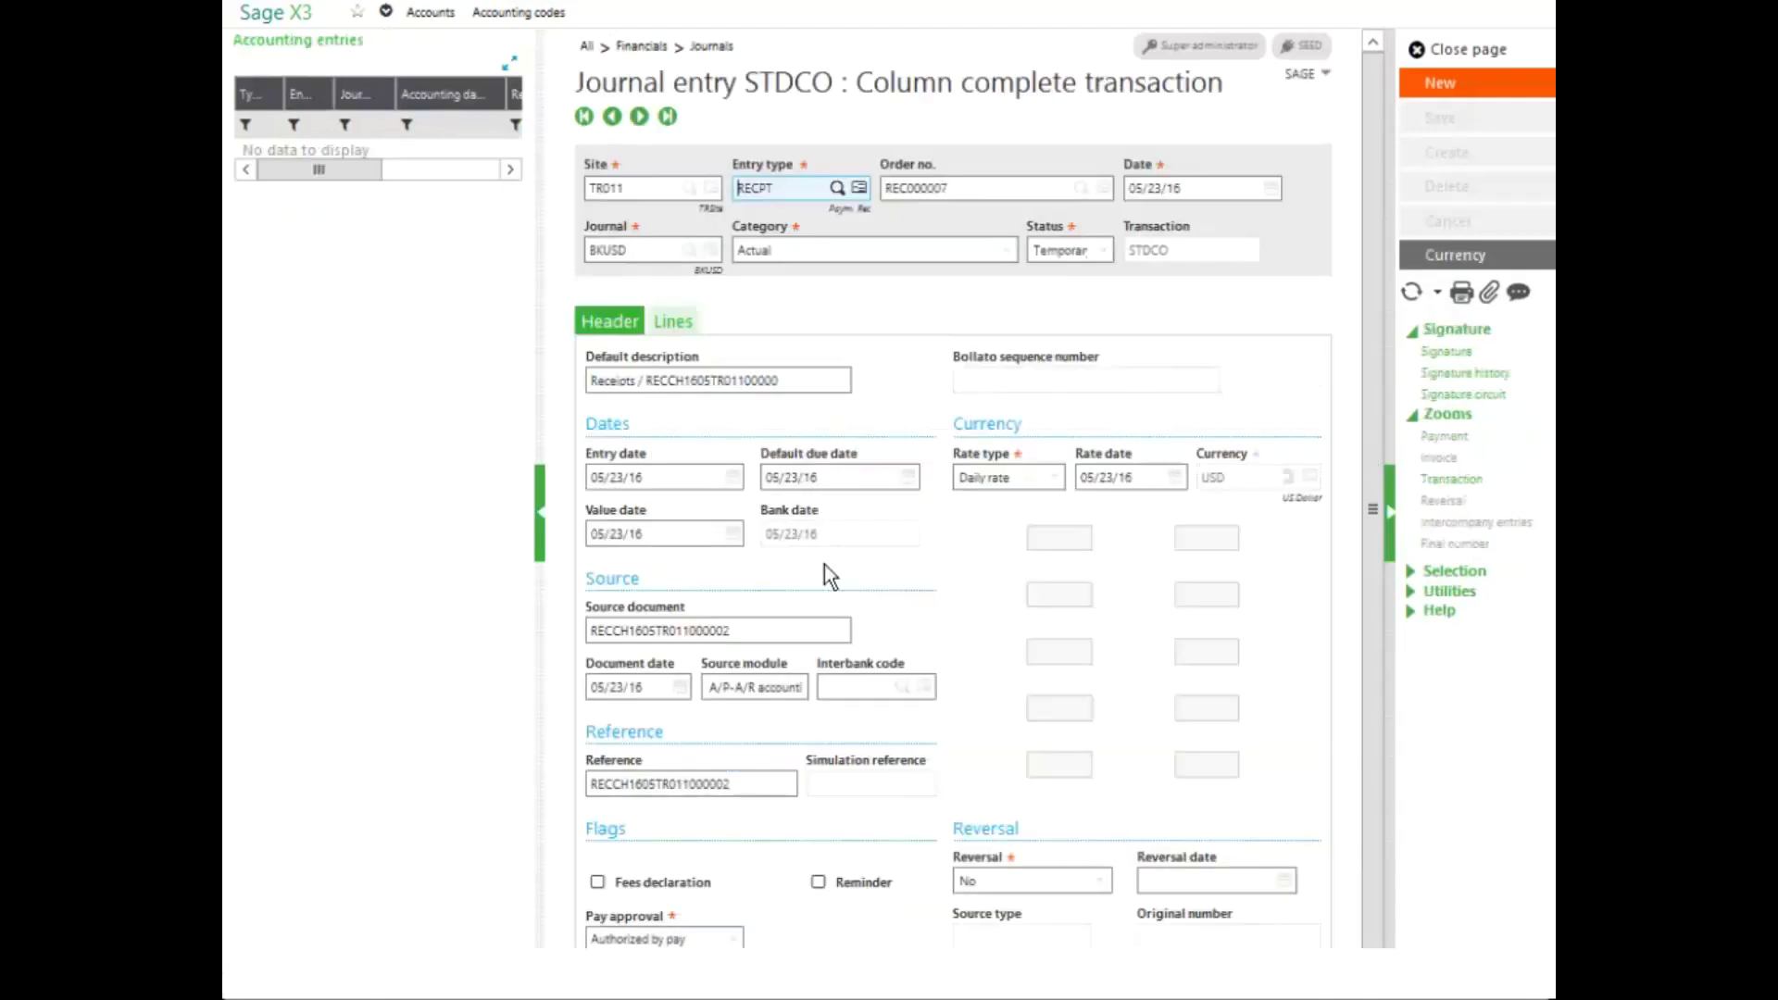
{"action": "left_click", "coordinate": [672, 325]}
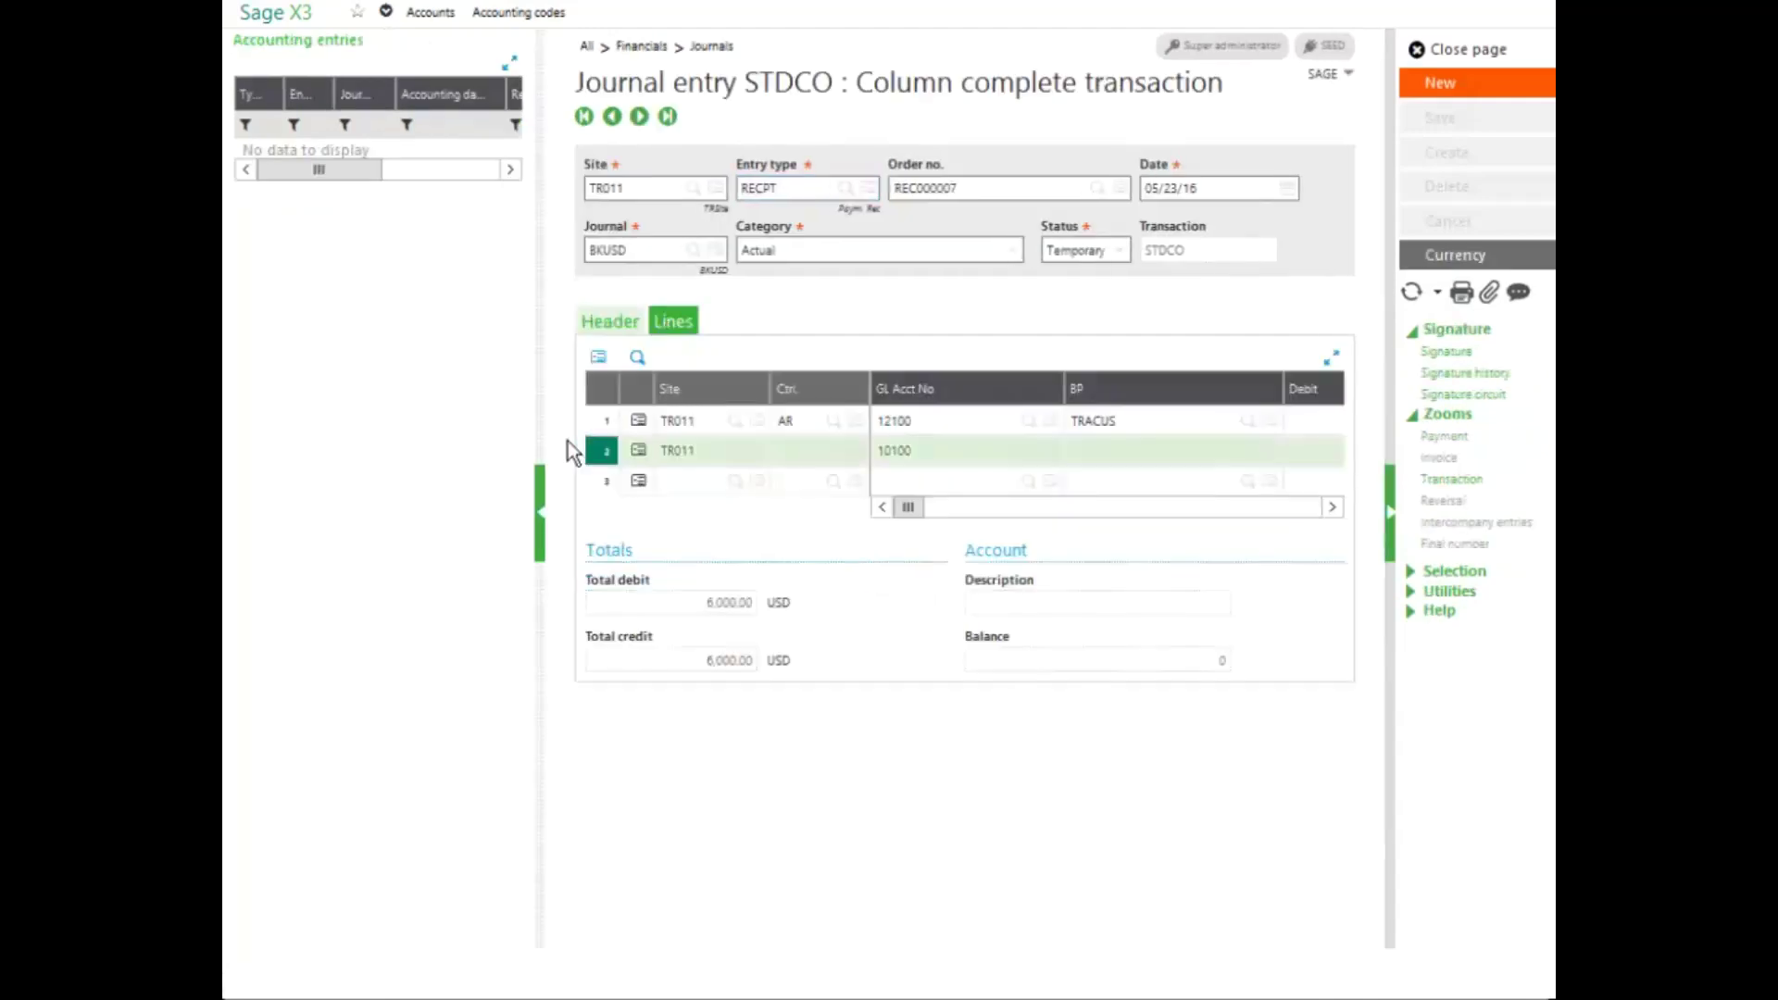
{"action": "left_click_drag", "start_coordinate": [537, 440], "coordinate": [357, 436]}
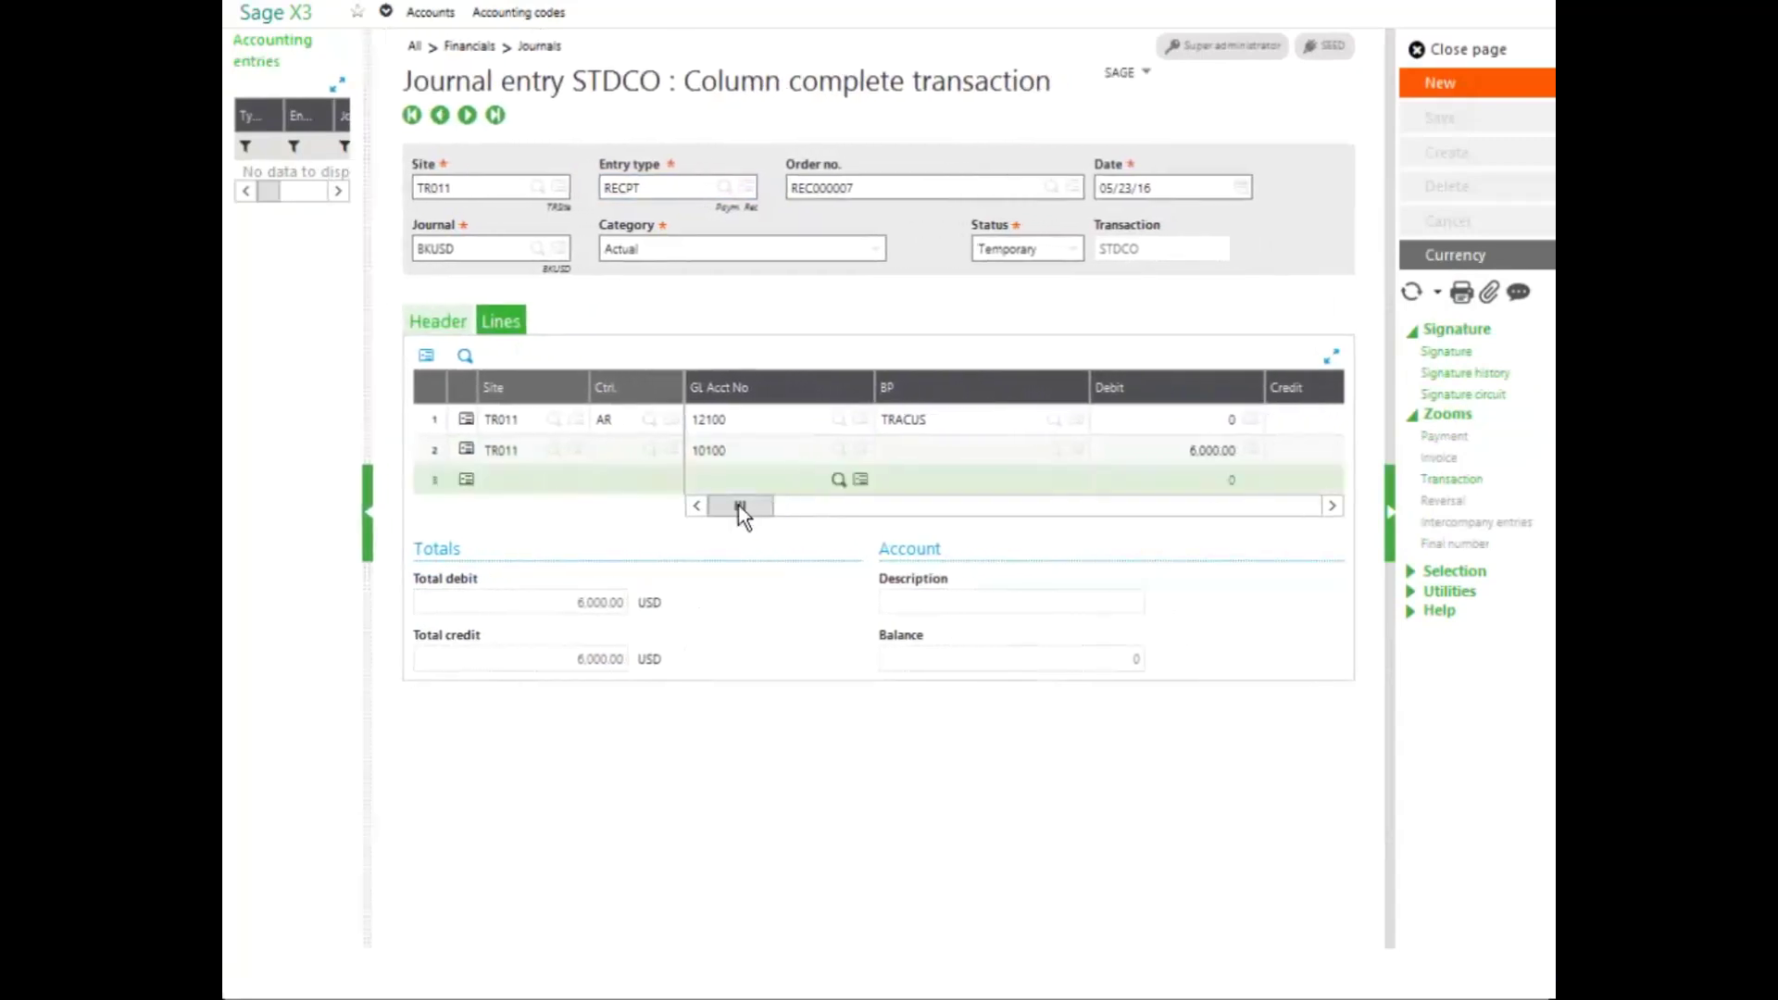
{"action": "mouse_move", "coordinate": [737, 504]}
{"action": "left_mouse_down"}
{"action": "mouse_move", "coordinate": [824, 532]}
{"action": "mouse_move", "coordinate": [727, 531]}
{"action": "left_mouse_up"}
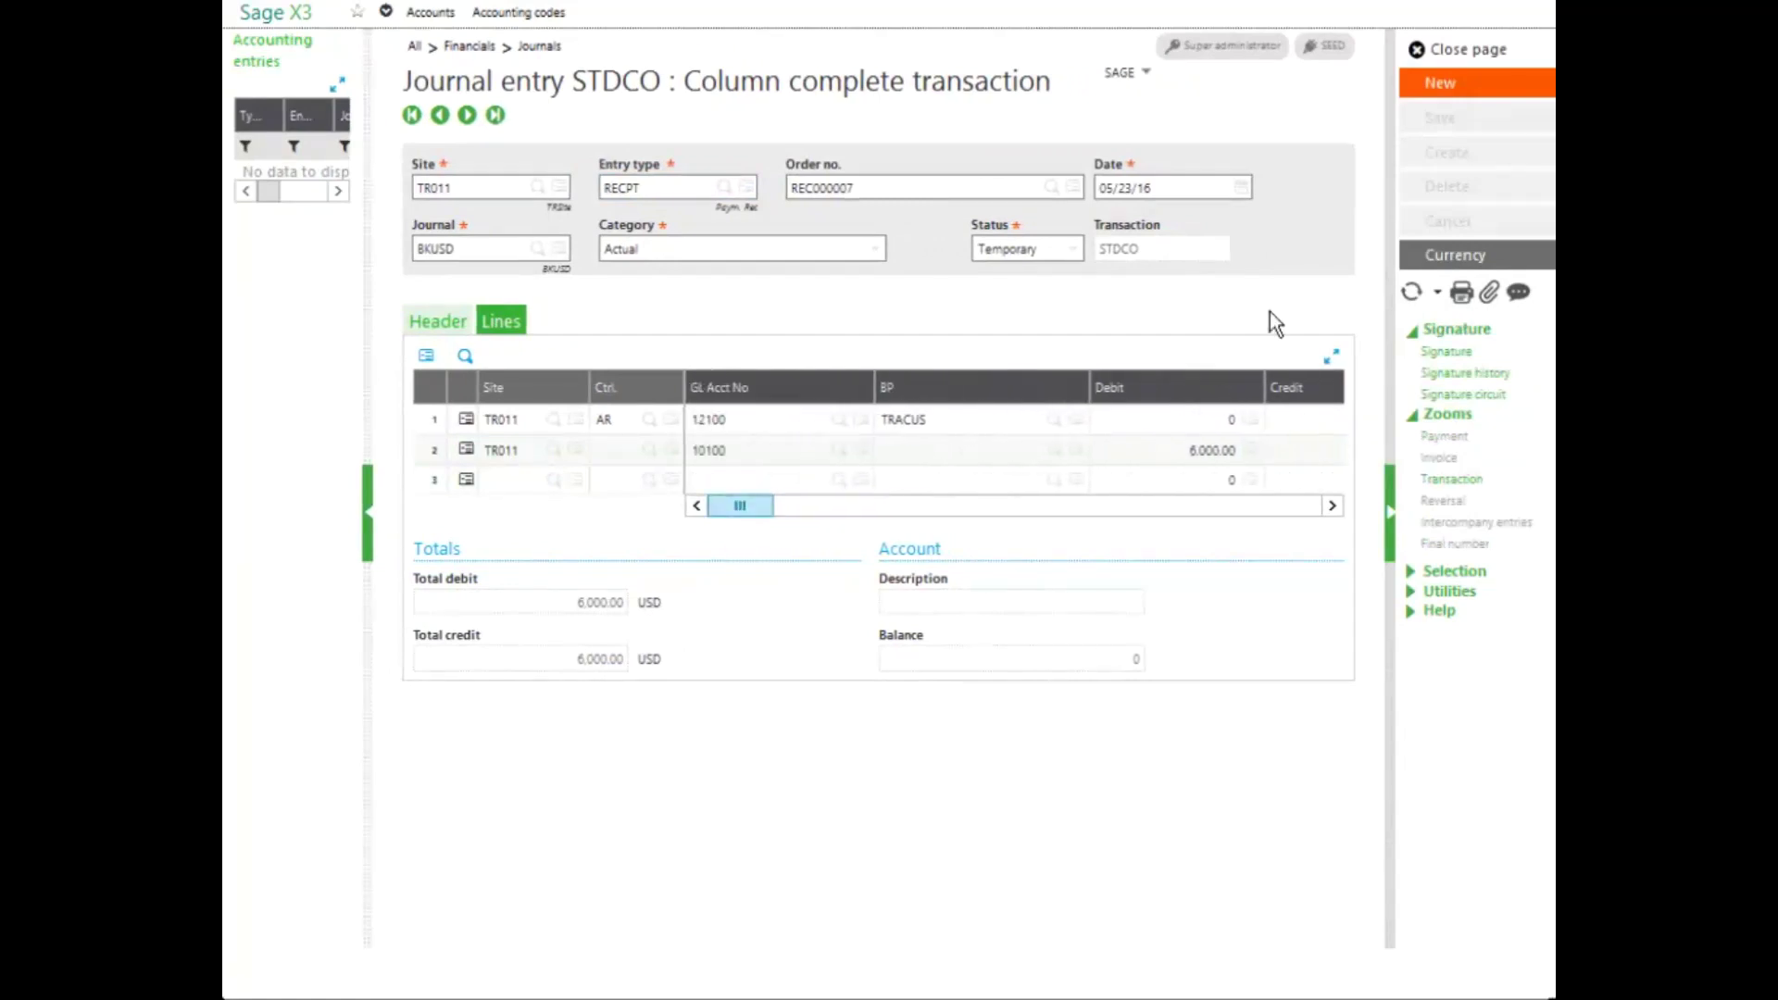
Close the journal entry and check receipt, then open the RECMI USA Misc Cash/Ck Receipts transaction.
{"action": "left_click", "coordinate": [1475, 58]}
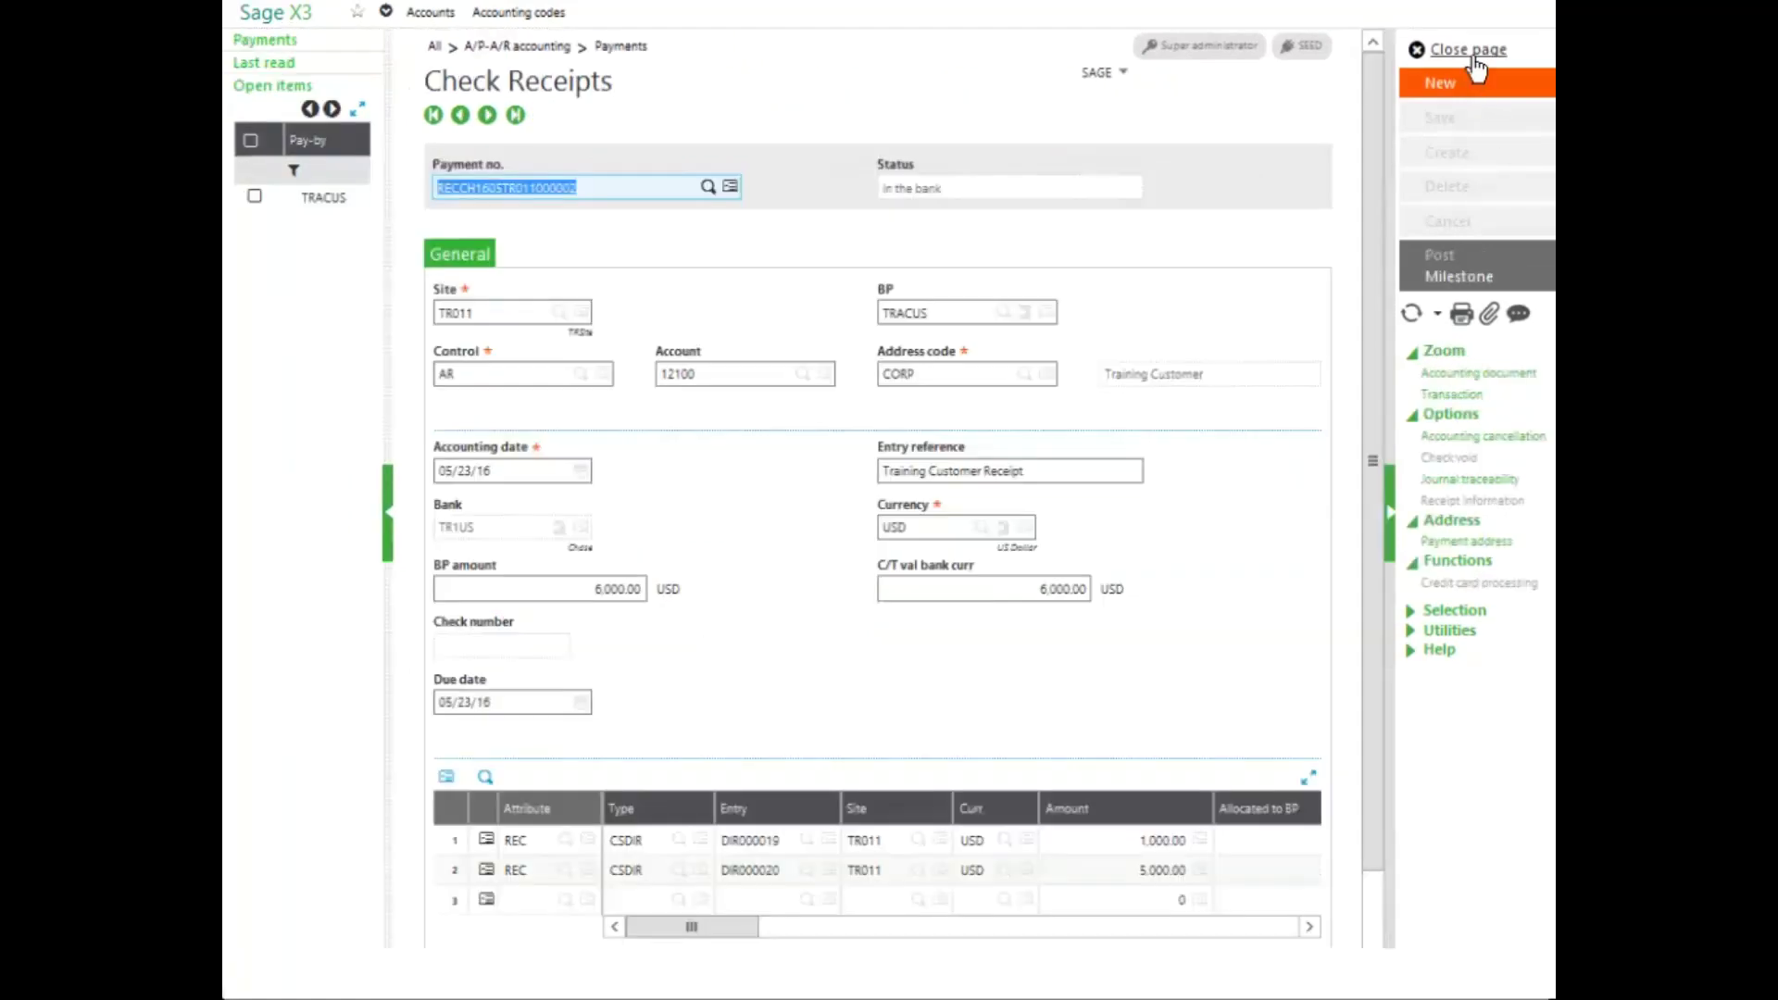
{"action": "left_click", "coordinate": [1473, 60]}
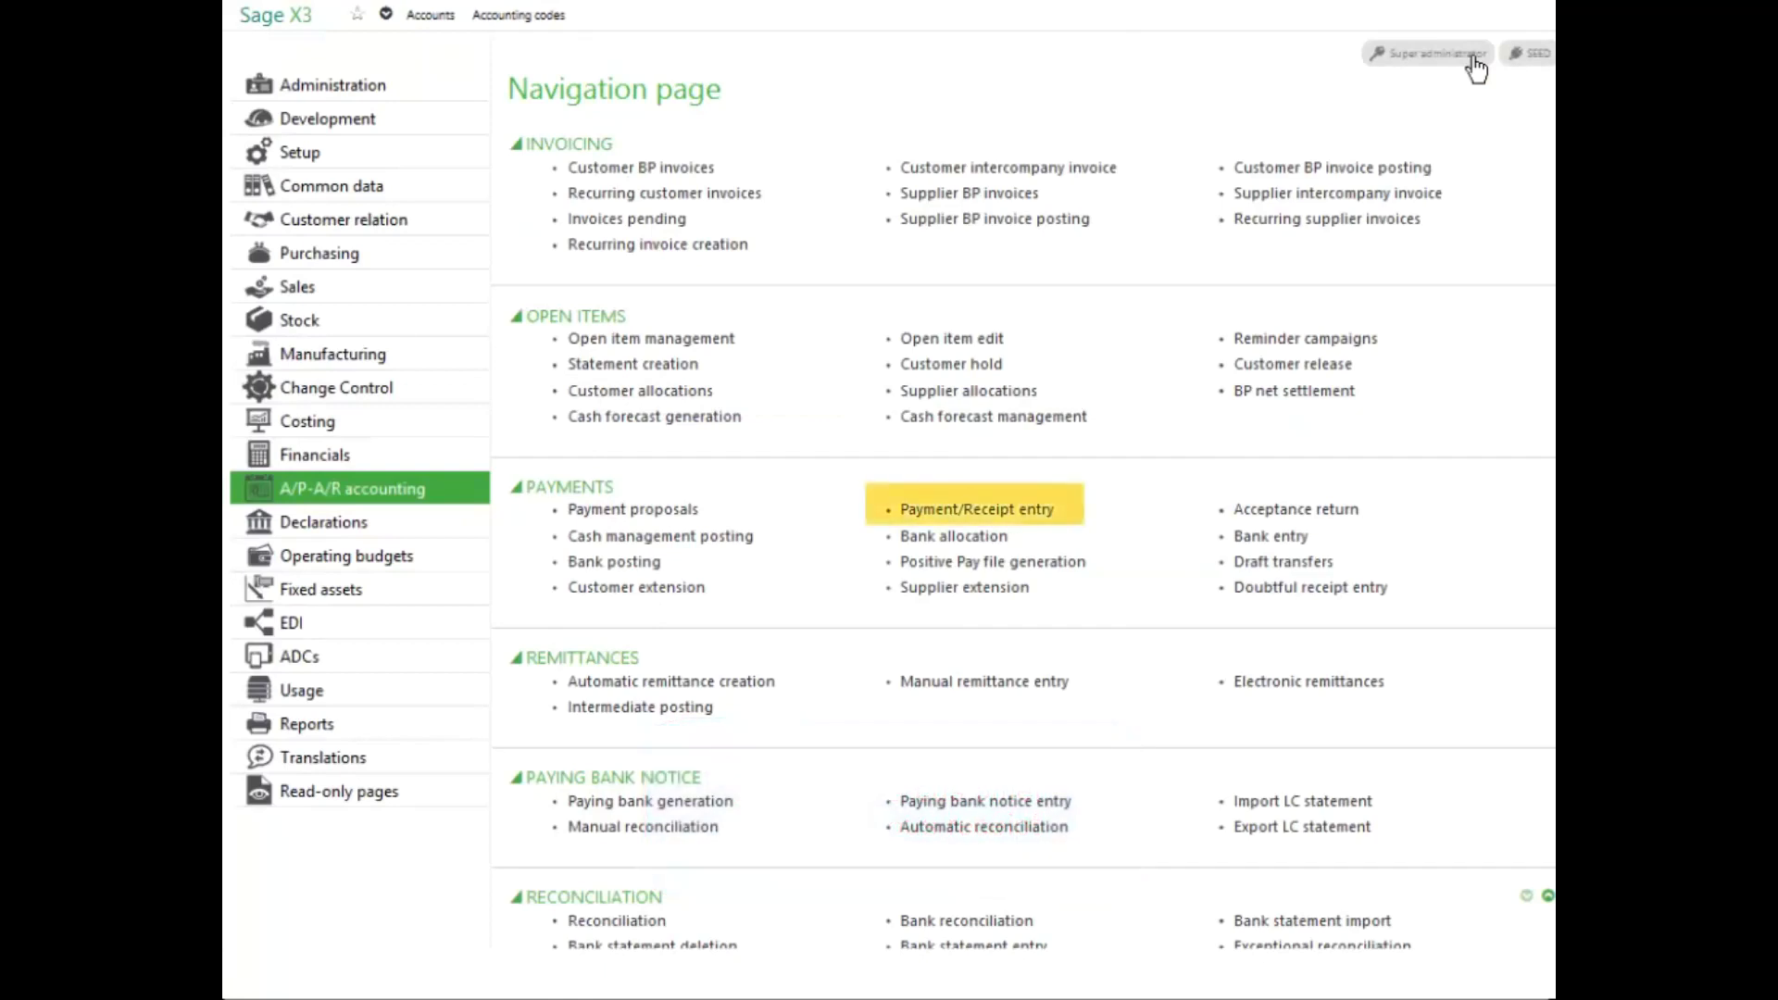
{"action": "left_click", "coordinate": [1039, 516]}
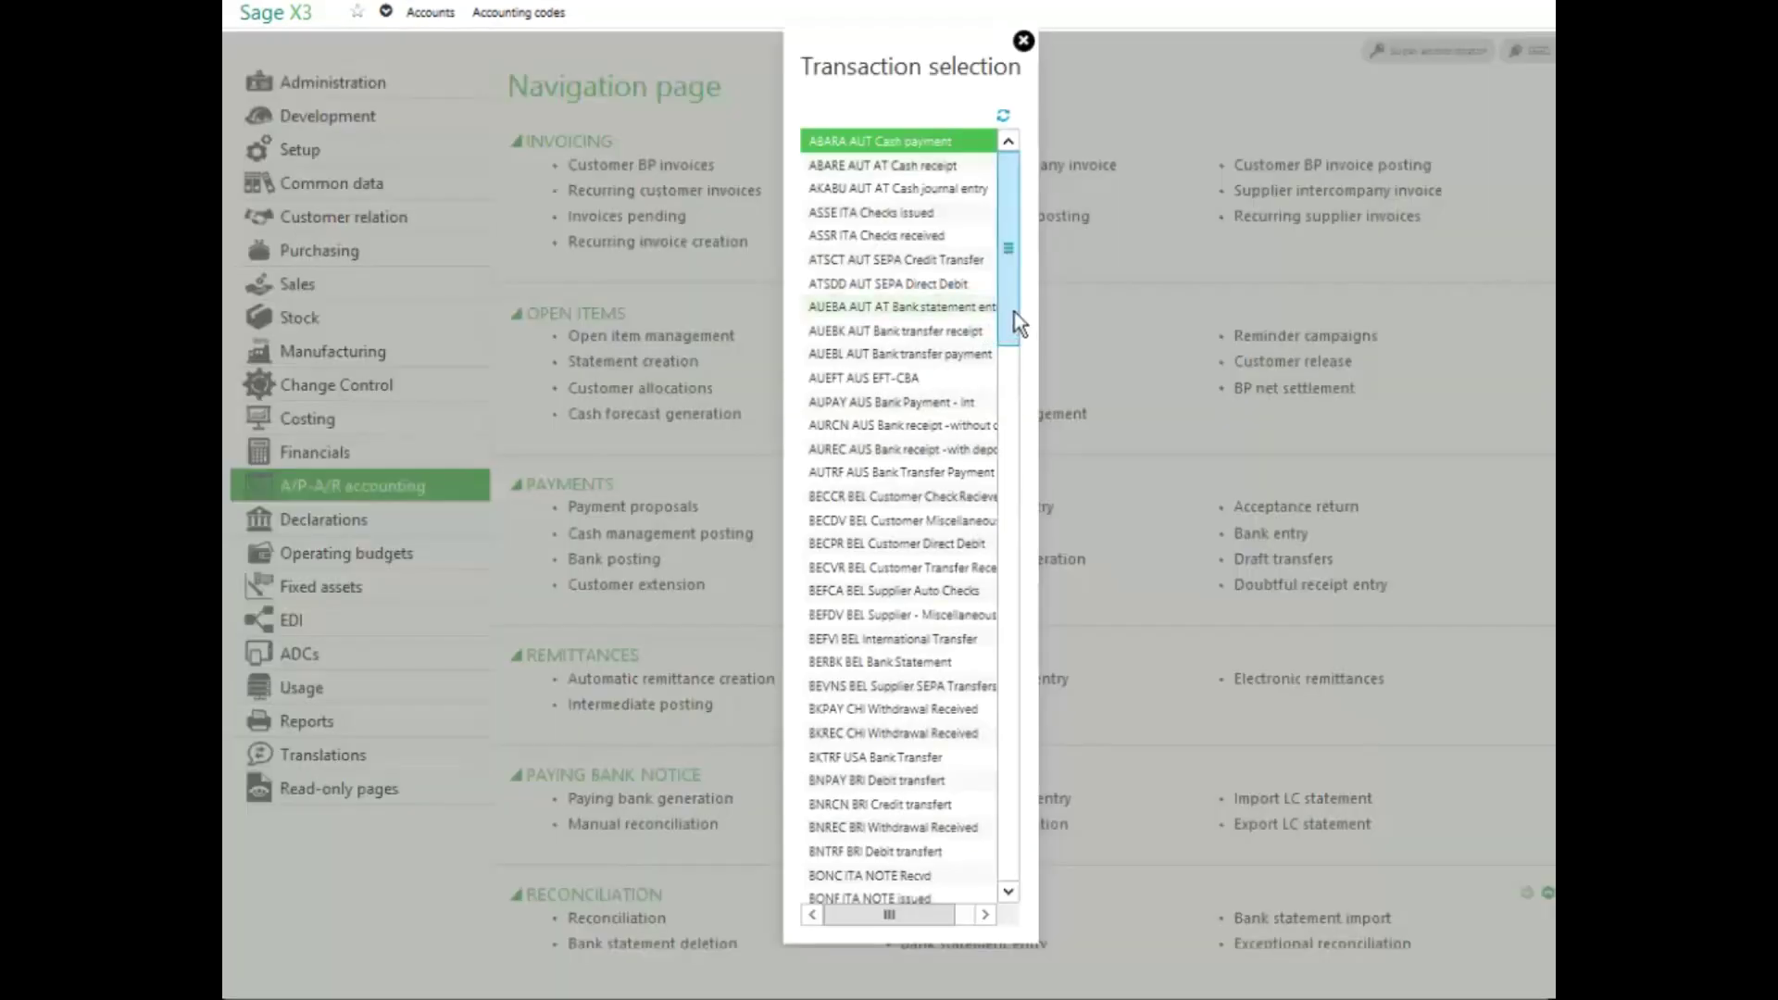
{"action": "left_click_drag", "start_coordinate": [1014, 313], "coordinate": [1009, 729]}
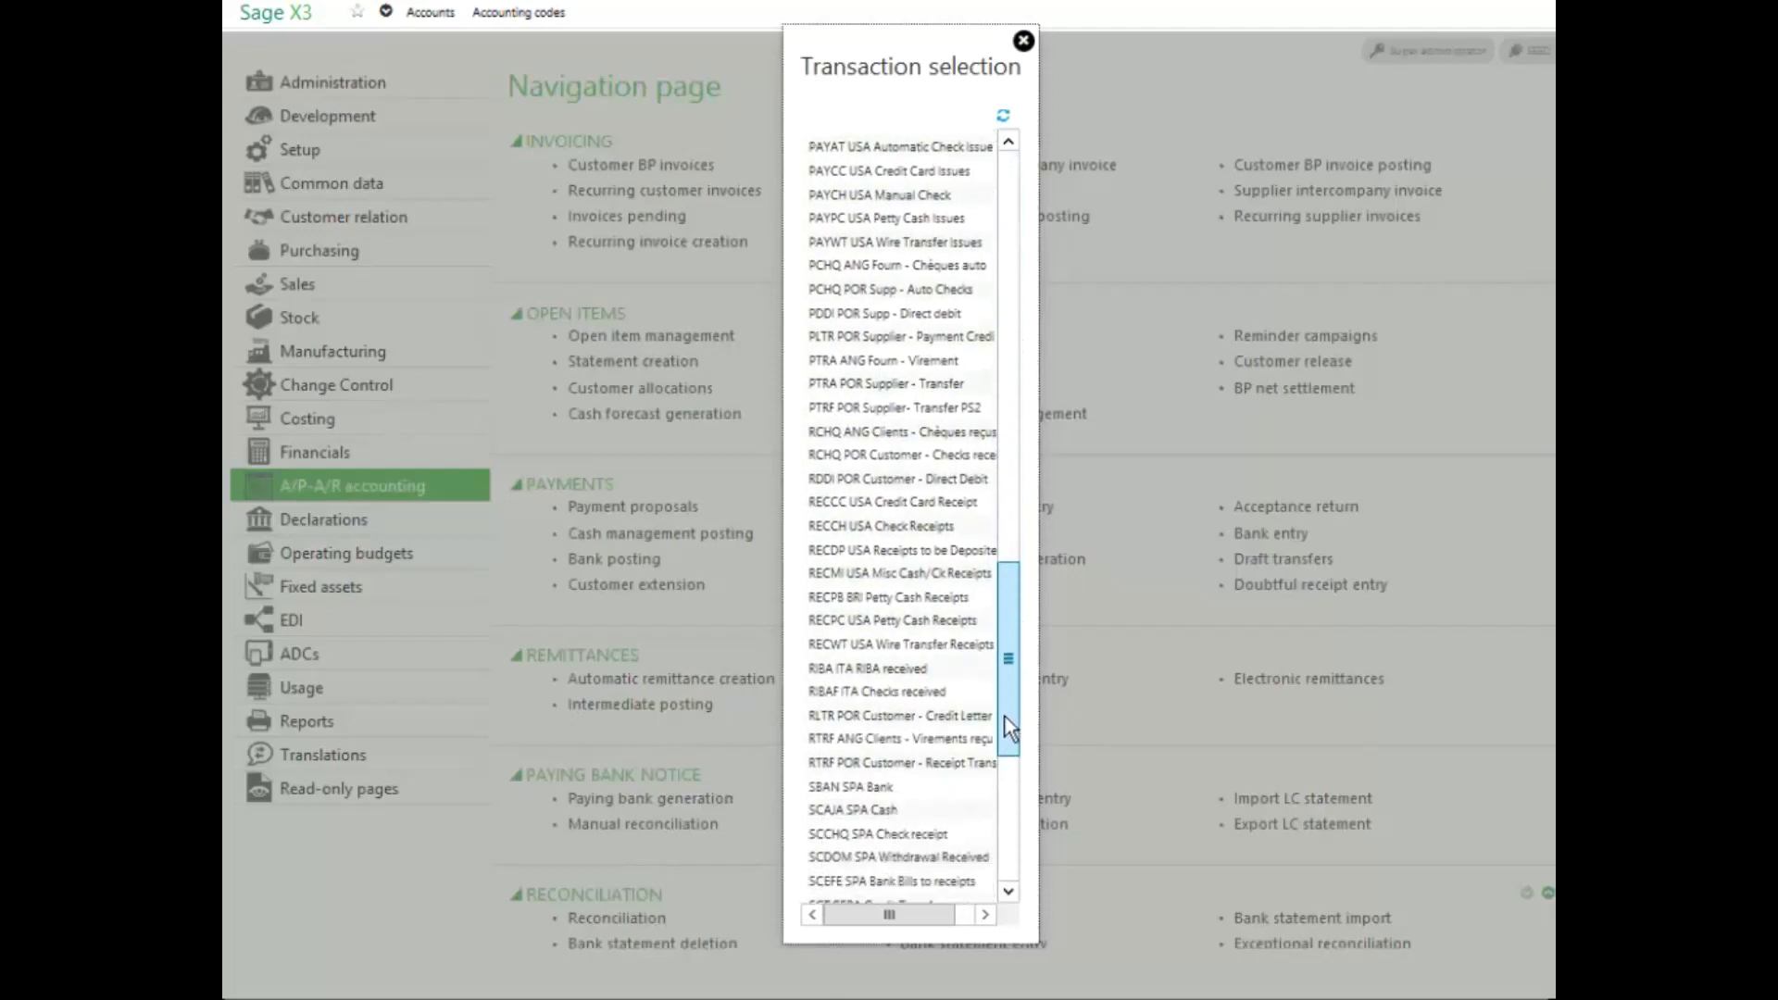
{"action": "left_click", "coordinate": [891, 575]}
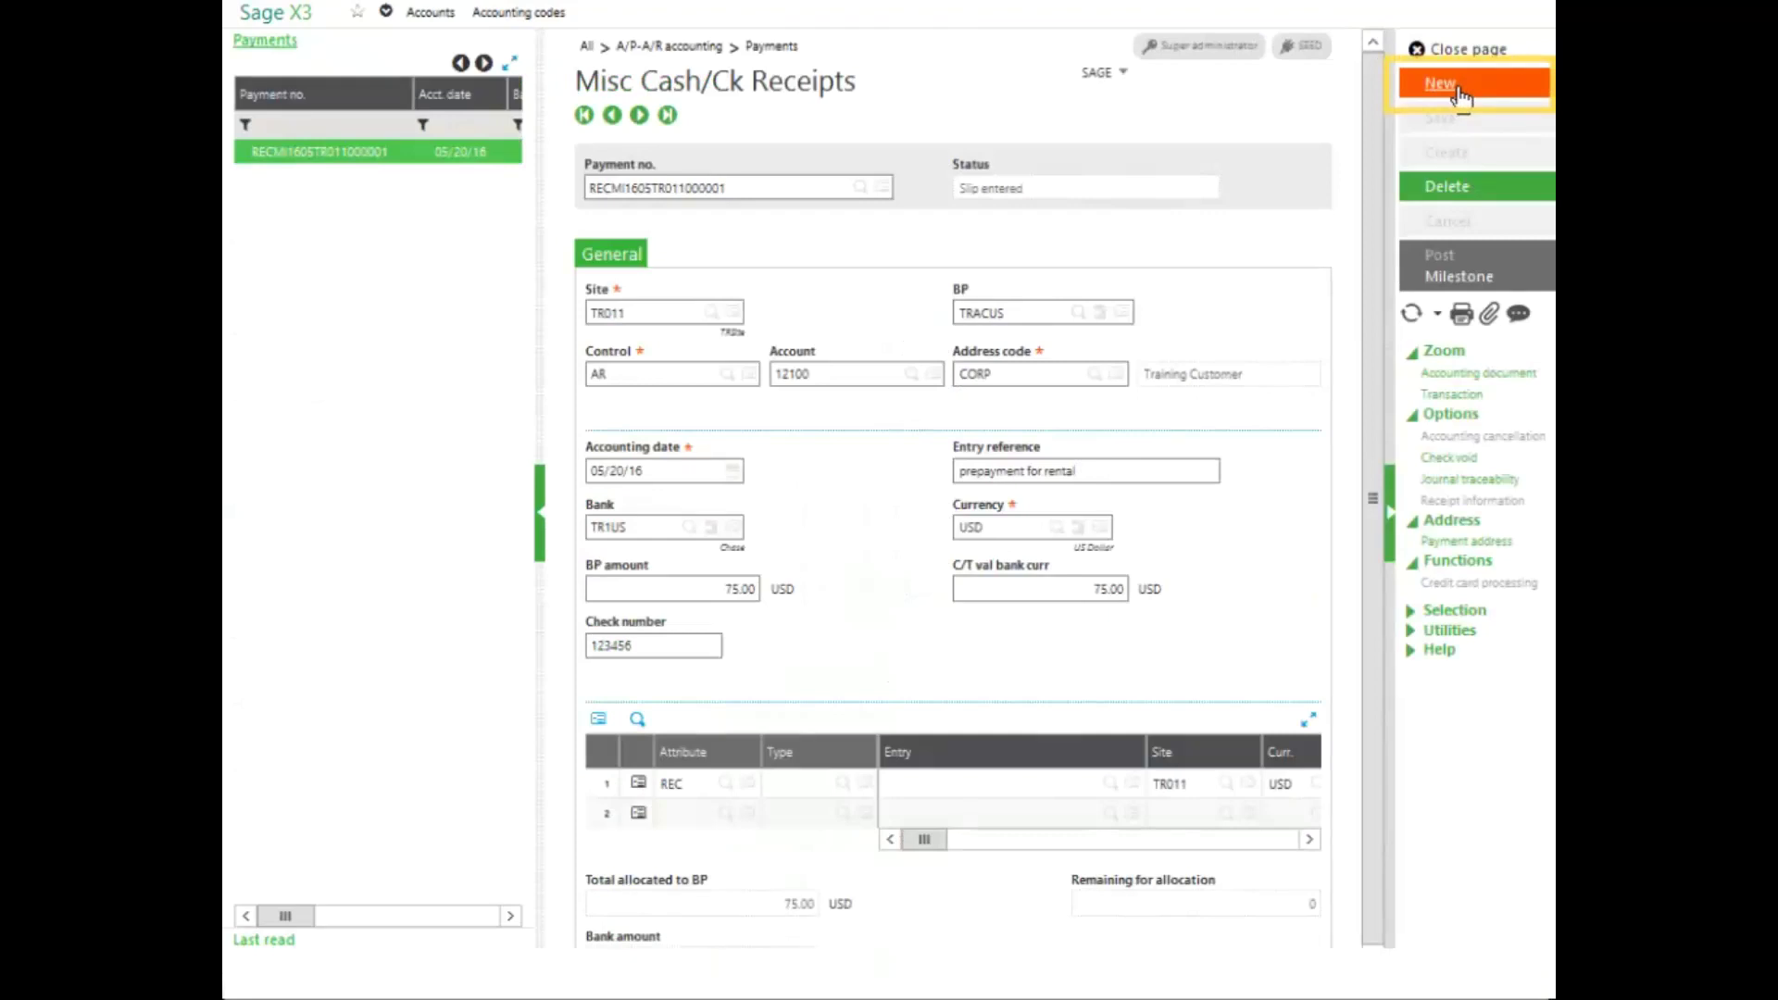
Start a new misc receipt for site TR011, BP TRACUS, reference 'Misc Cash Receipt'.
{"action": "left_click", "coordinate": [1459, 95]}
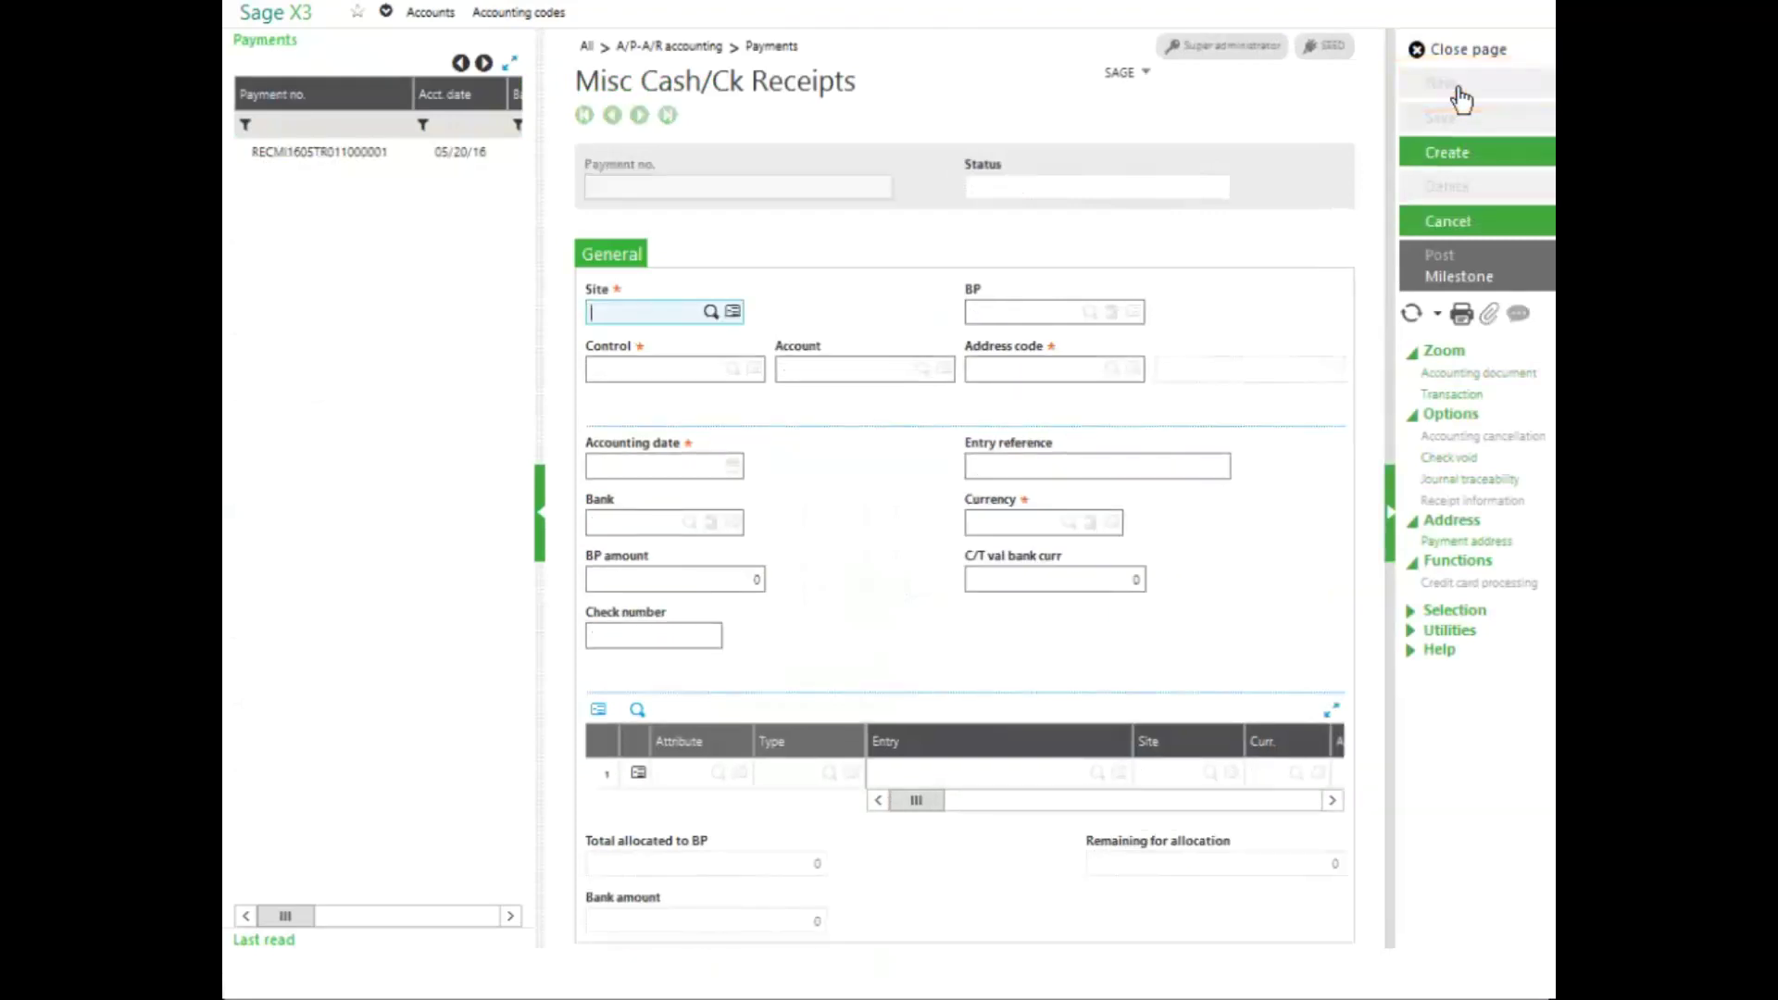
{"action": "type", "text": "tr011"}
{"action": "key", "text": "Tab"}
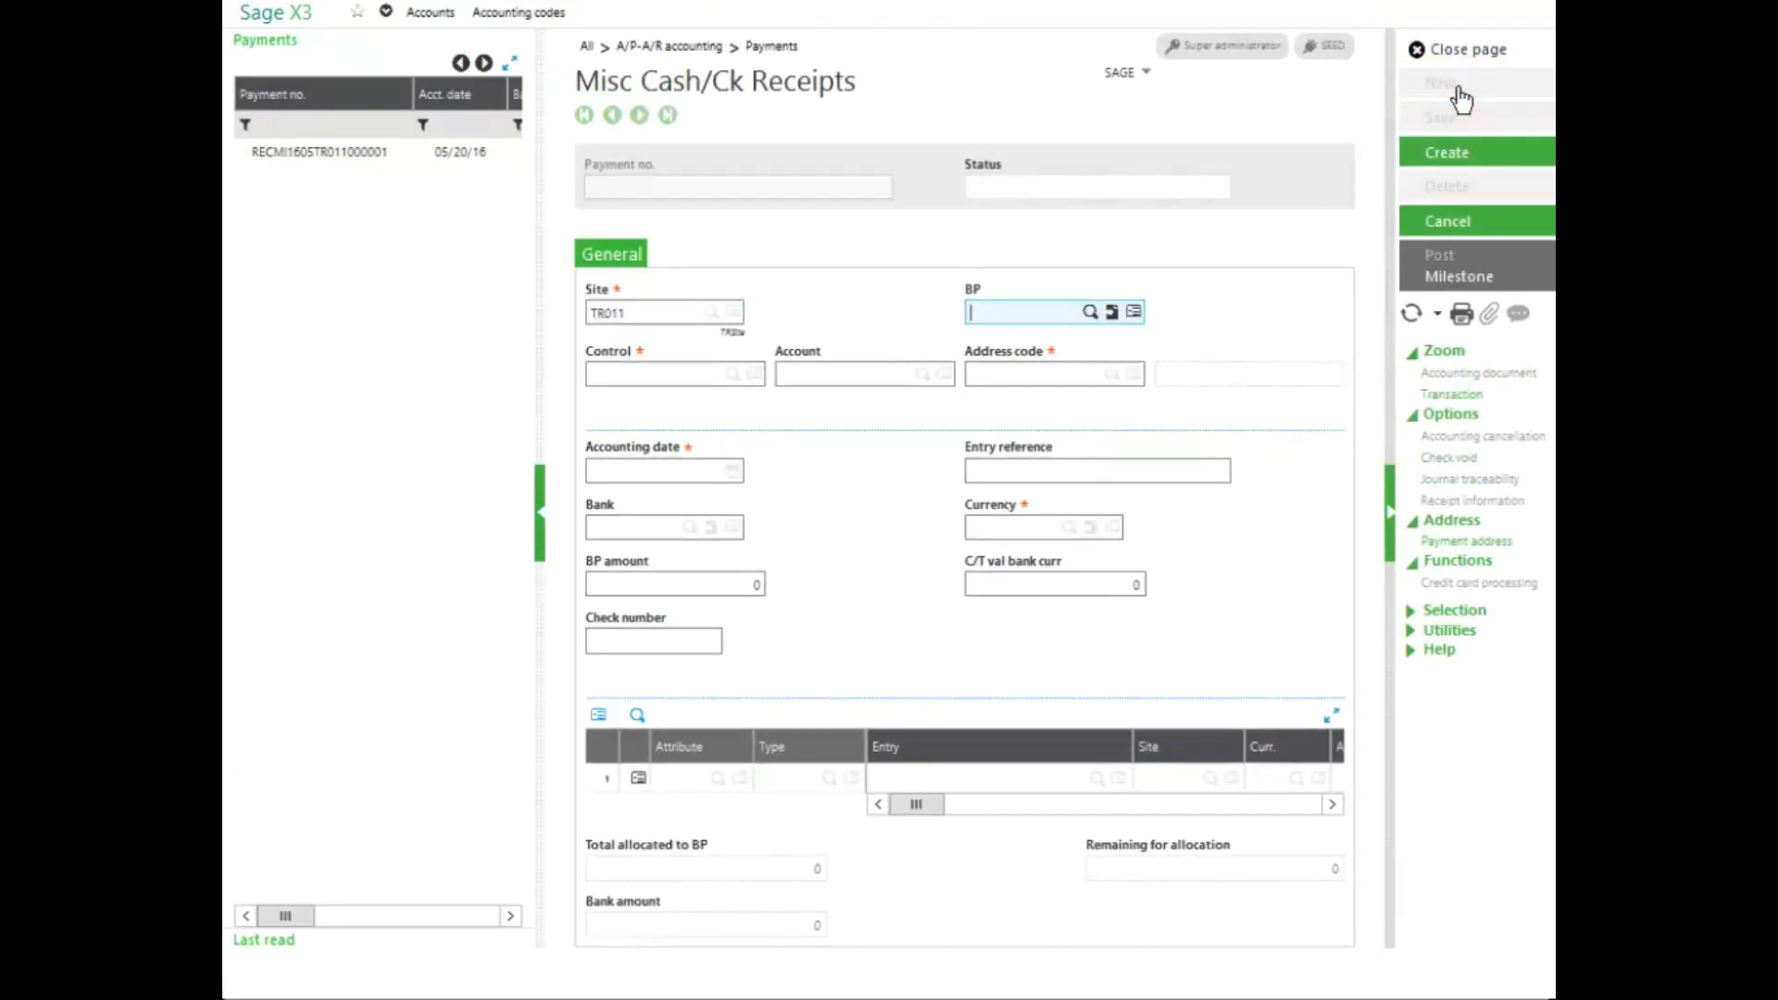
{"action": "type", "text": "tracus"}
{"action": "key", "text": "Tab"}
{"action": "key", "text": "Tab"}
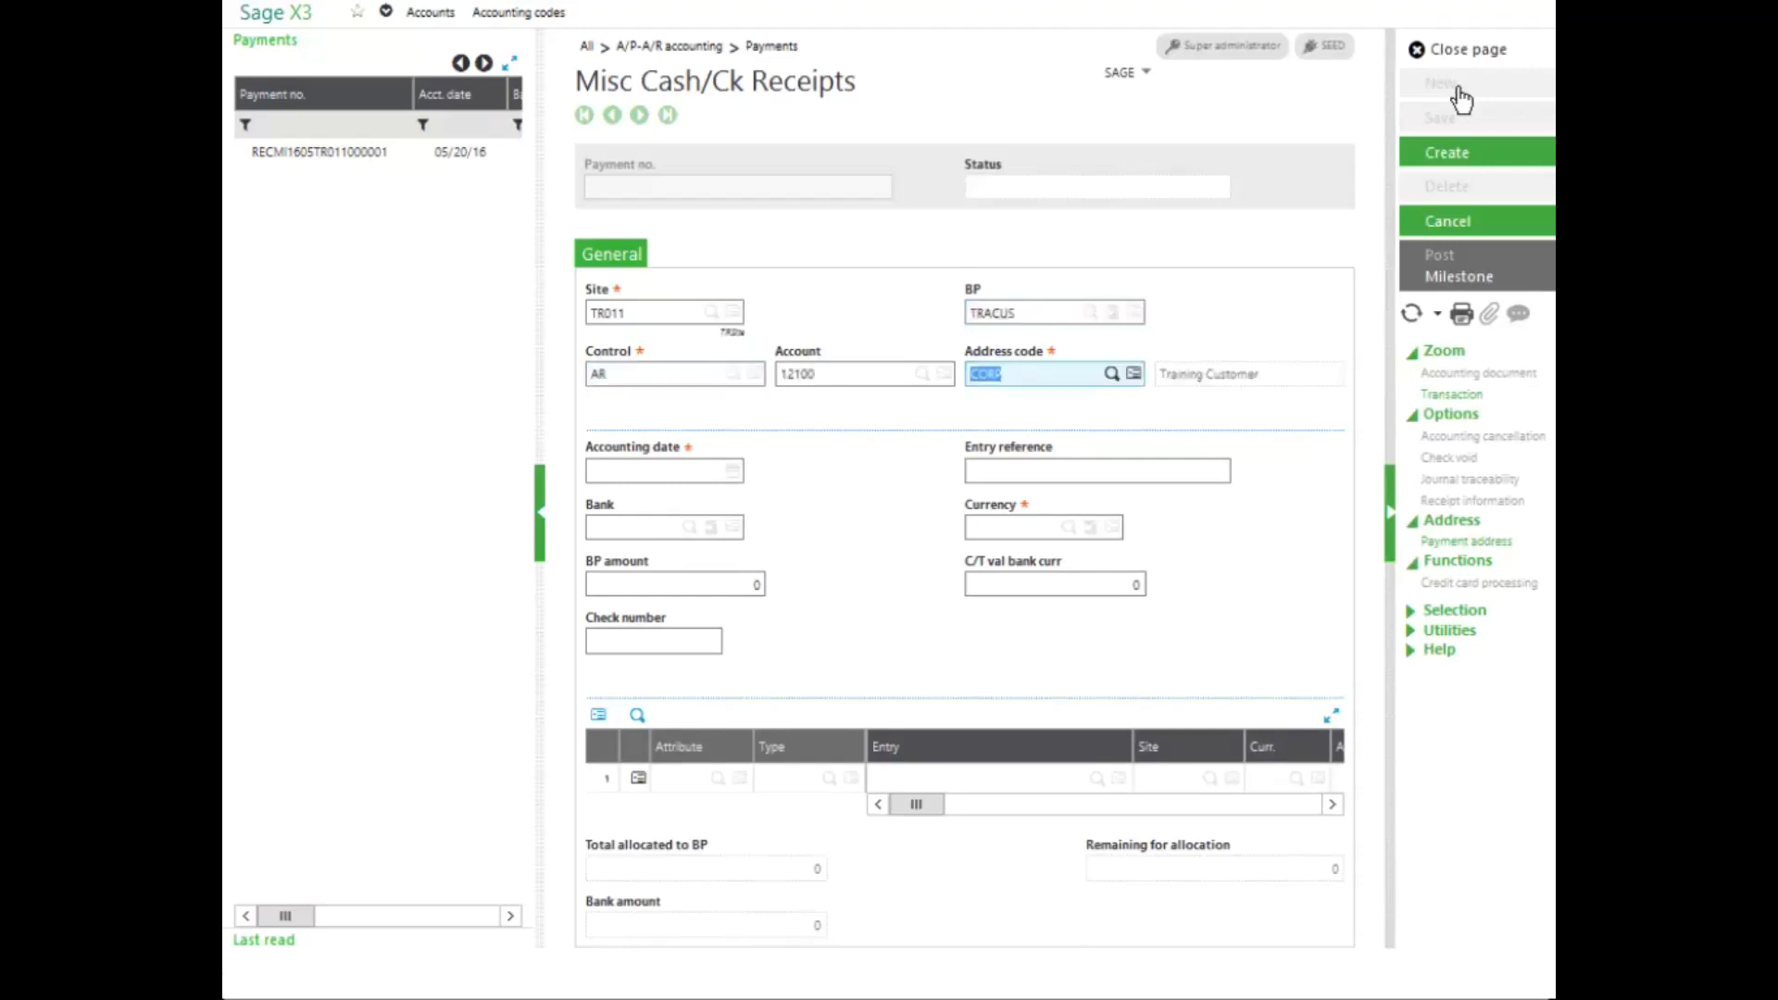
{"action": "key", "text": "Tab"}
{"action": "key", "text": "Tab"}
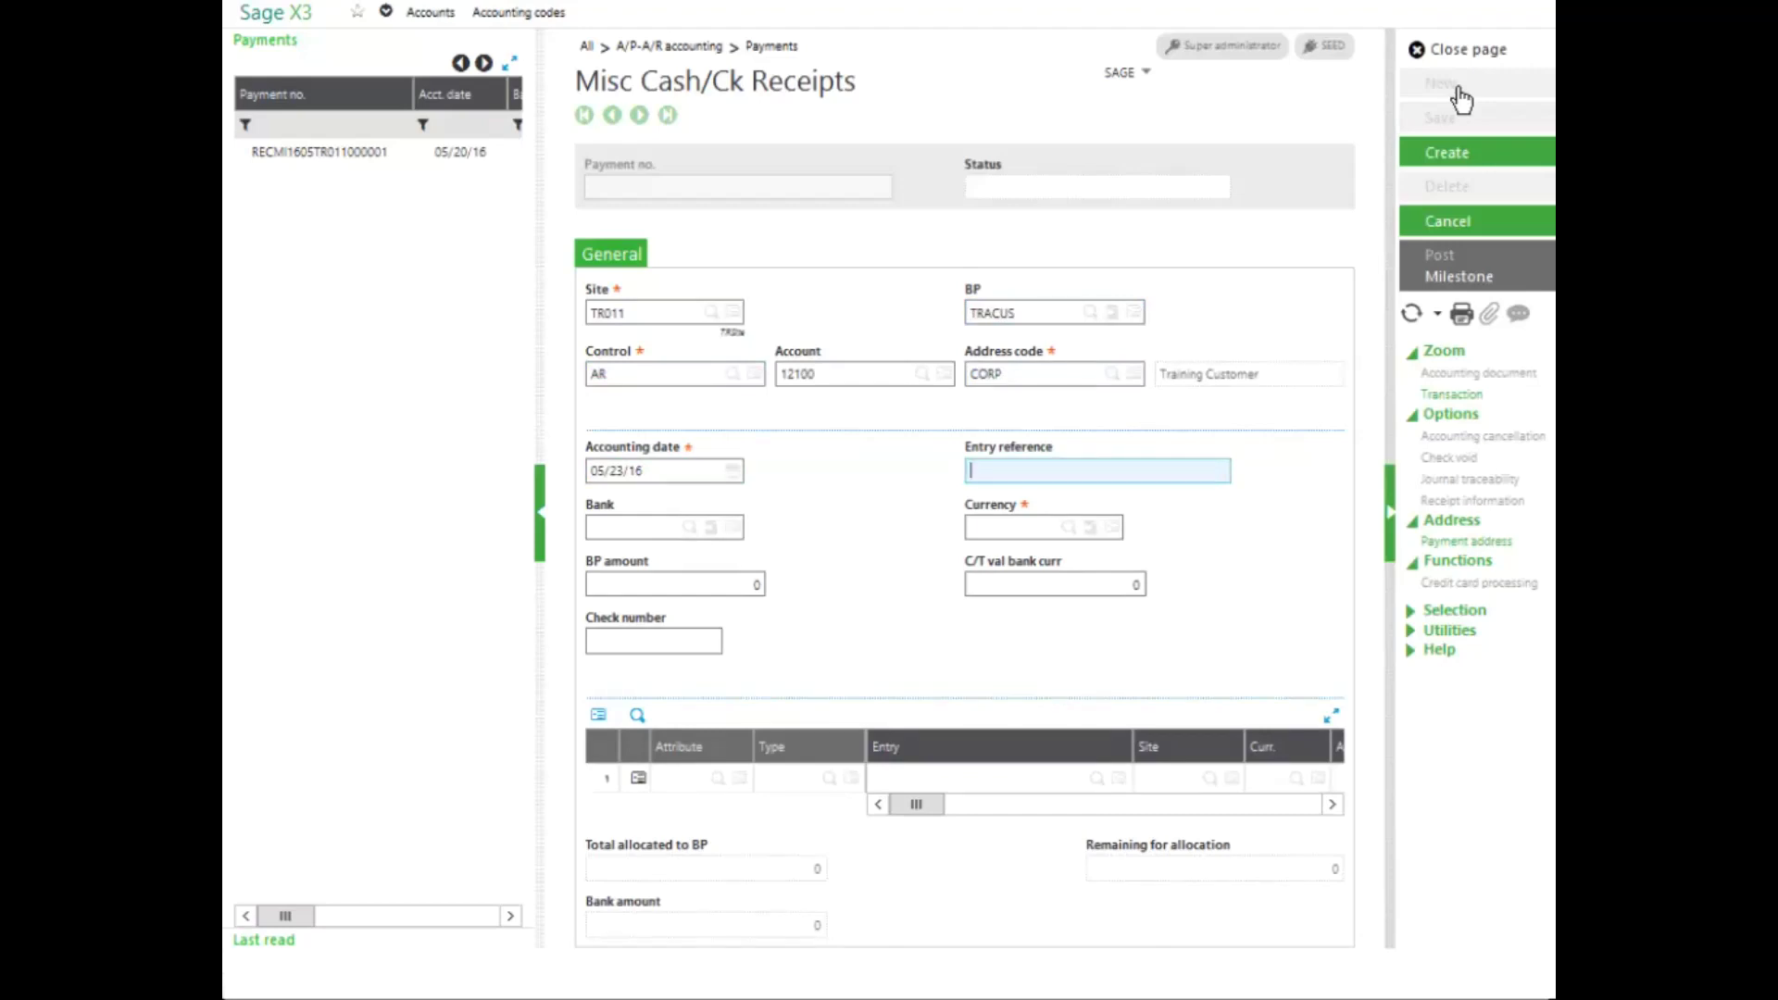
{"action": "type", "text": "Misc Cash Receipt"}
{"action": "key", "text": "Tab"}
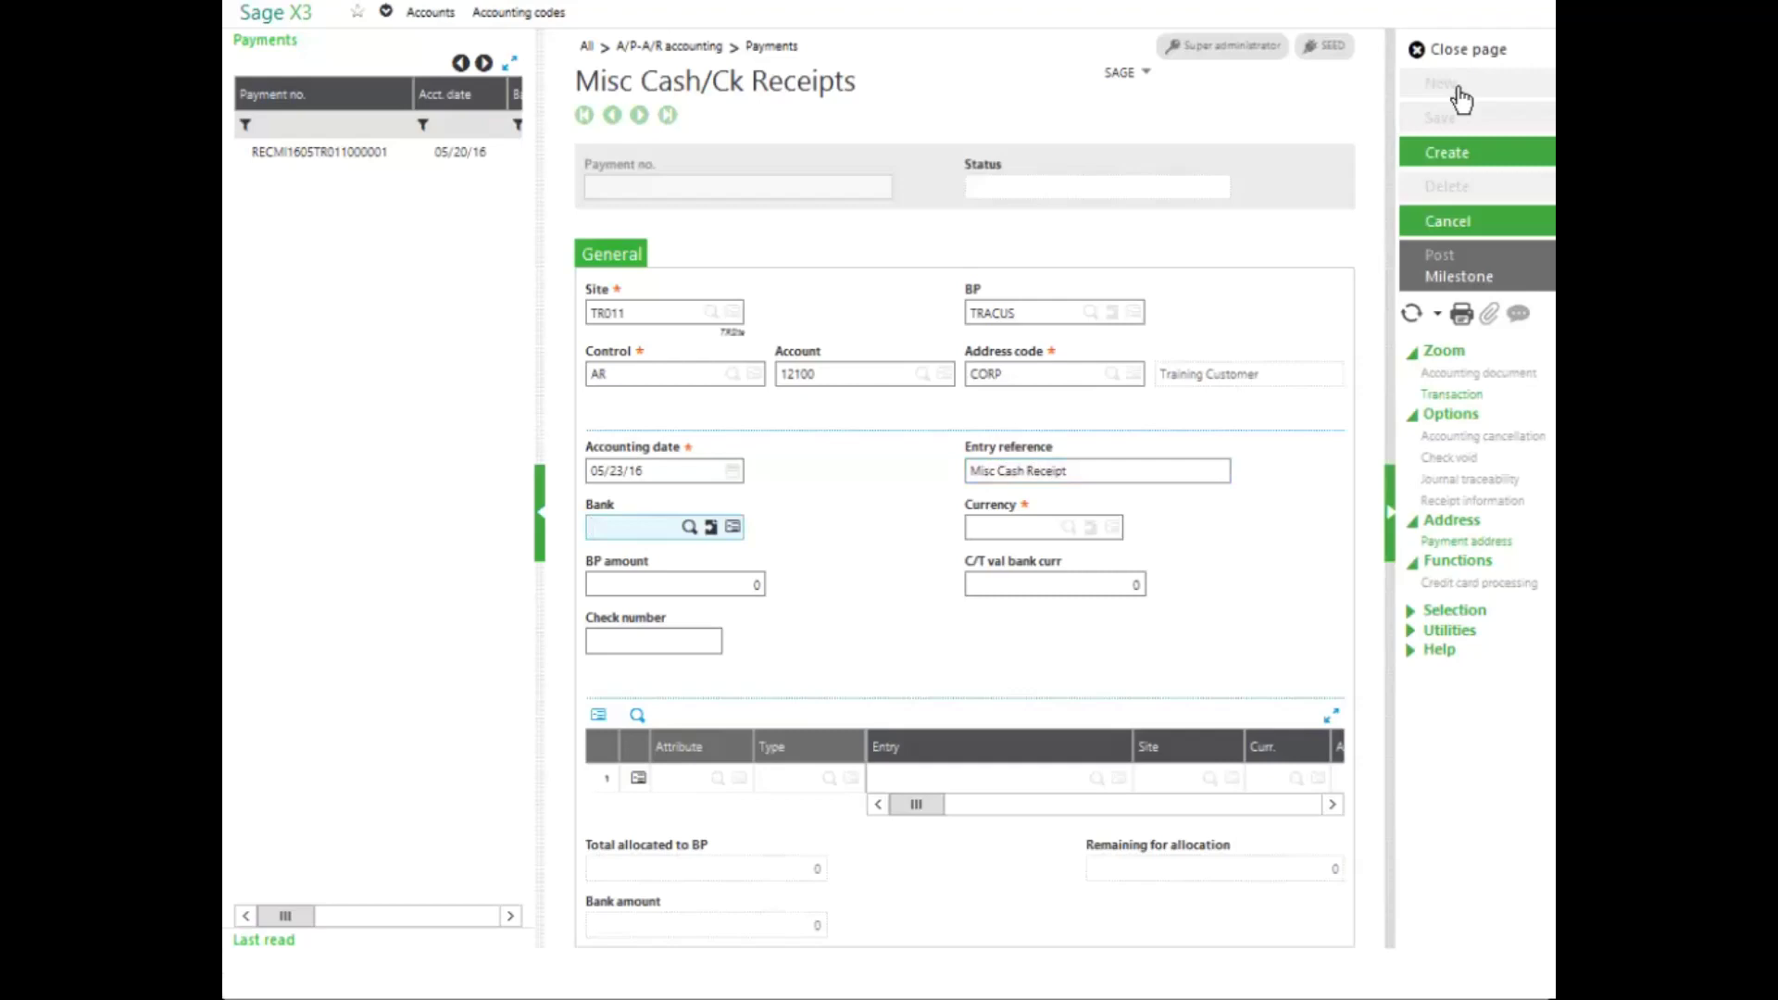
Enter bank TR1US, BP amount 250 USD and check number 123.
{"action": "type", "text": "tra"}
{"action": "type", "text": "us"}
{"action": "key", "text": "Tab"}
{"action": "key", "text": "Tab"}
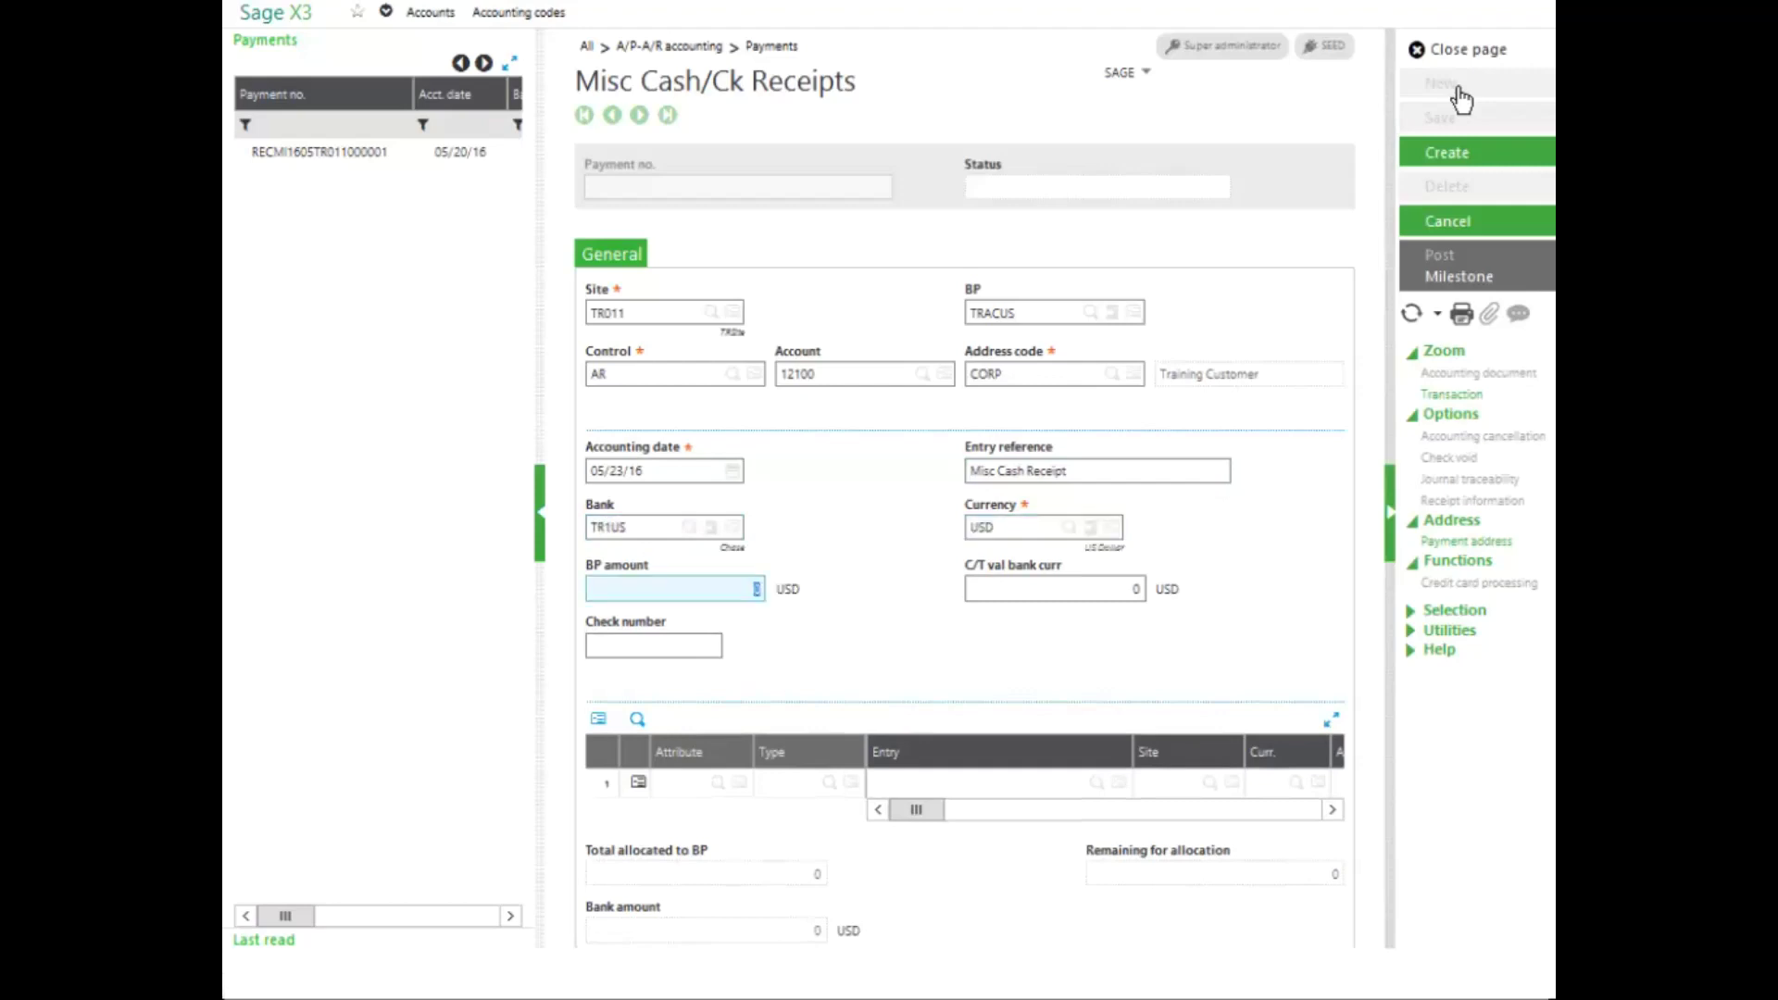
{"action": "type", "text": "250"}
{"action": "key", "text": "Tab"}
{"action": "key", "text": "Tab"}
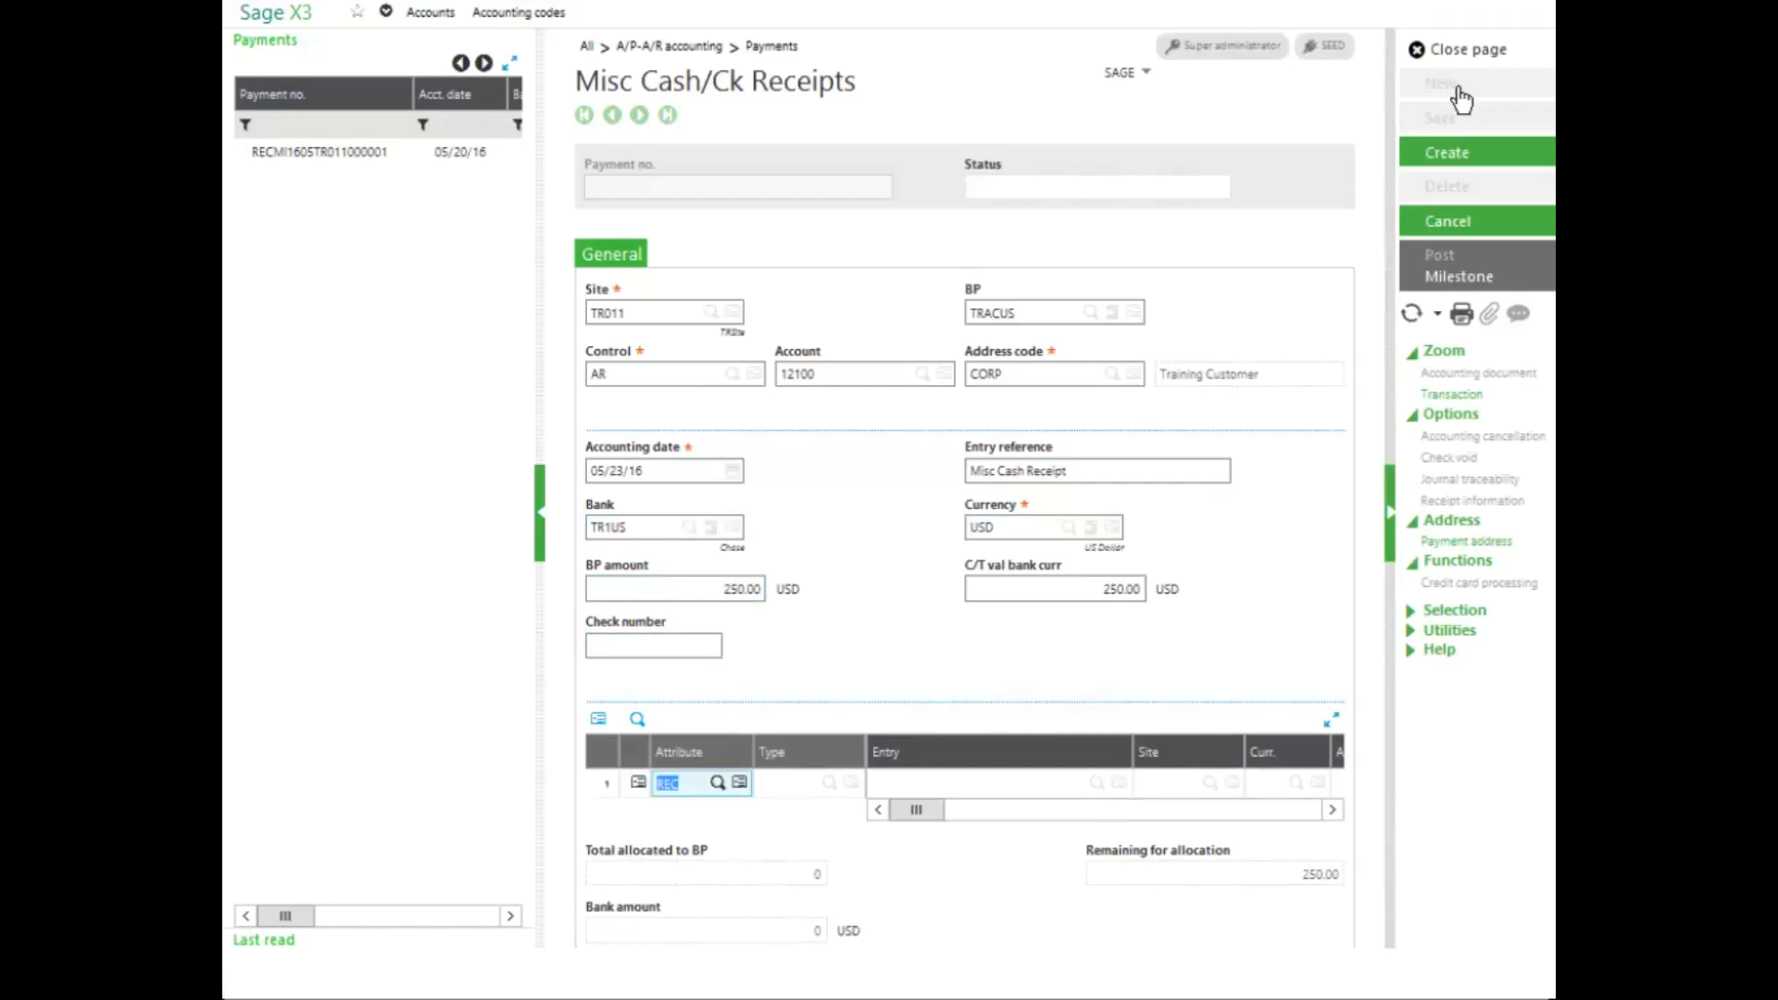
{"action": "left_click", "coordinate": [698, 648]}
{"action": "type", "text": "1"}
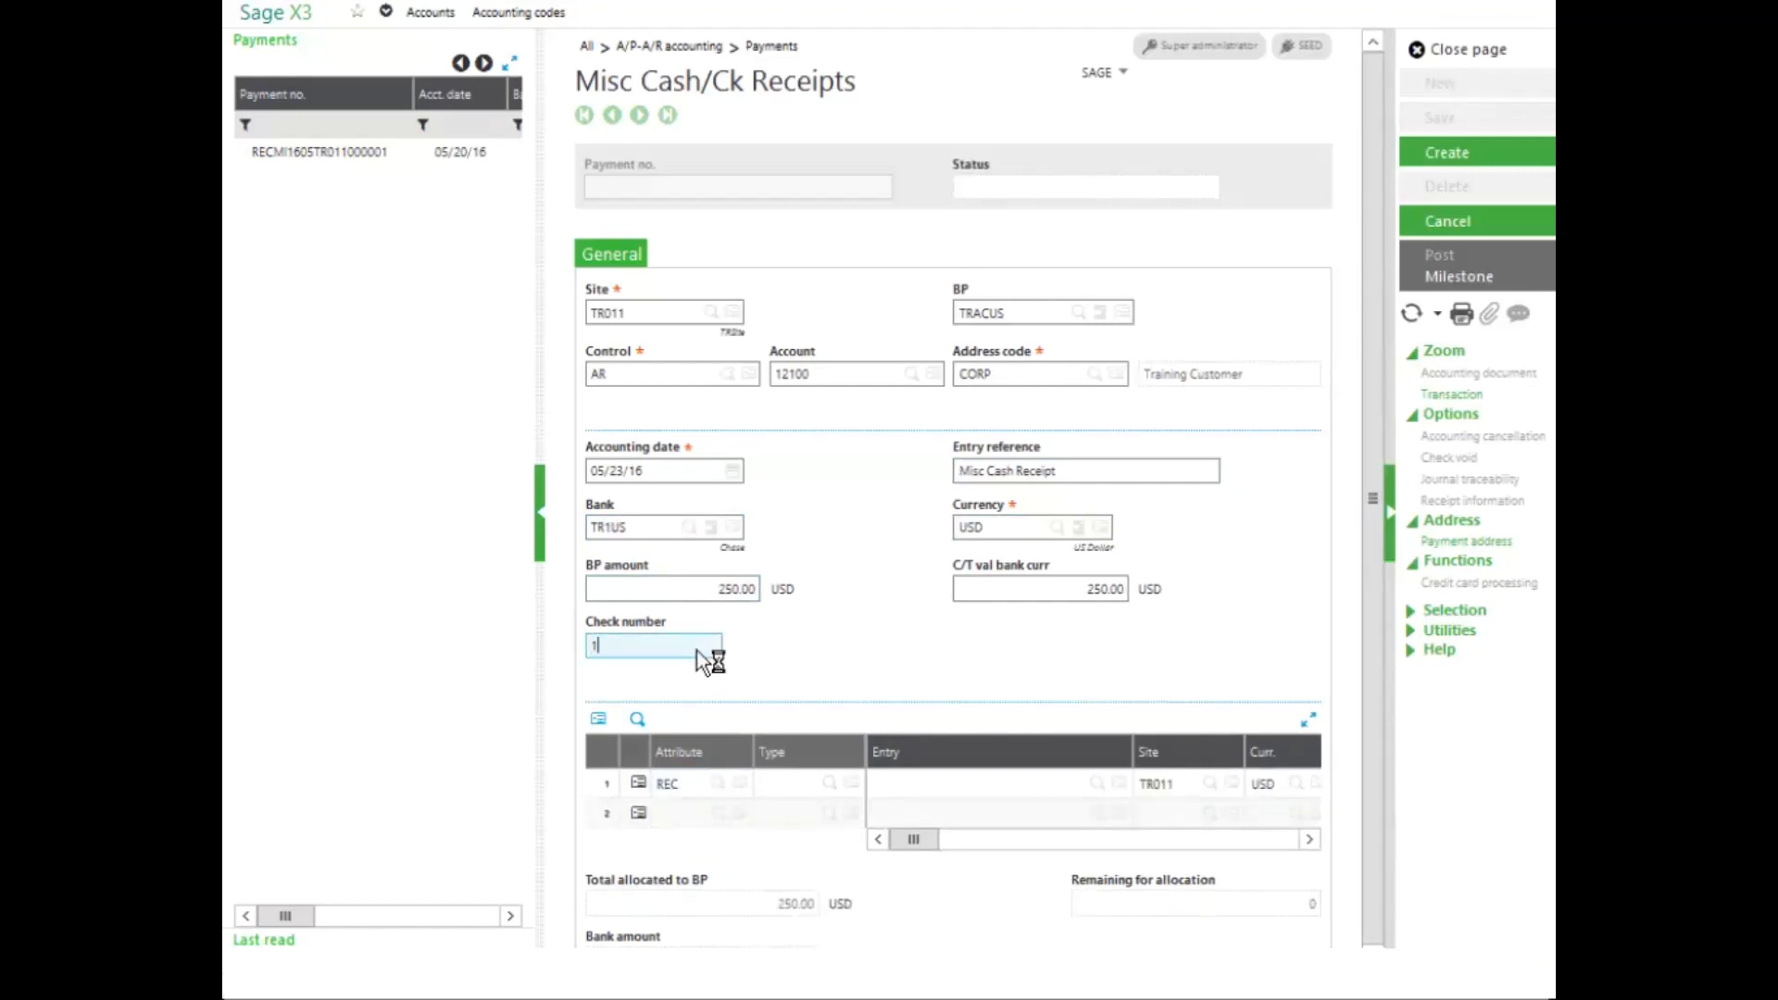
{"action": "type", "text": "23"}
{"action": "key", "text": "Tab"}
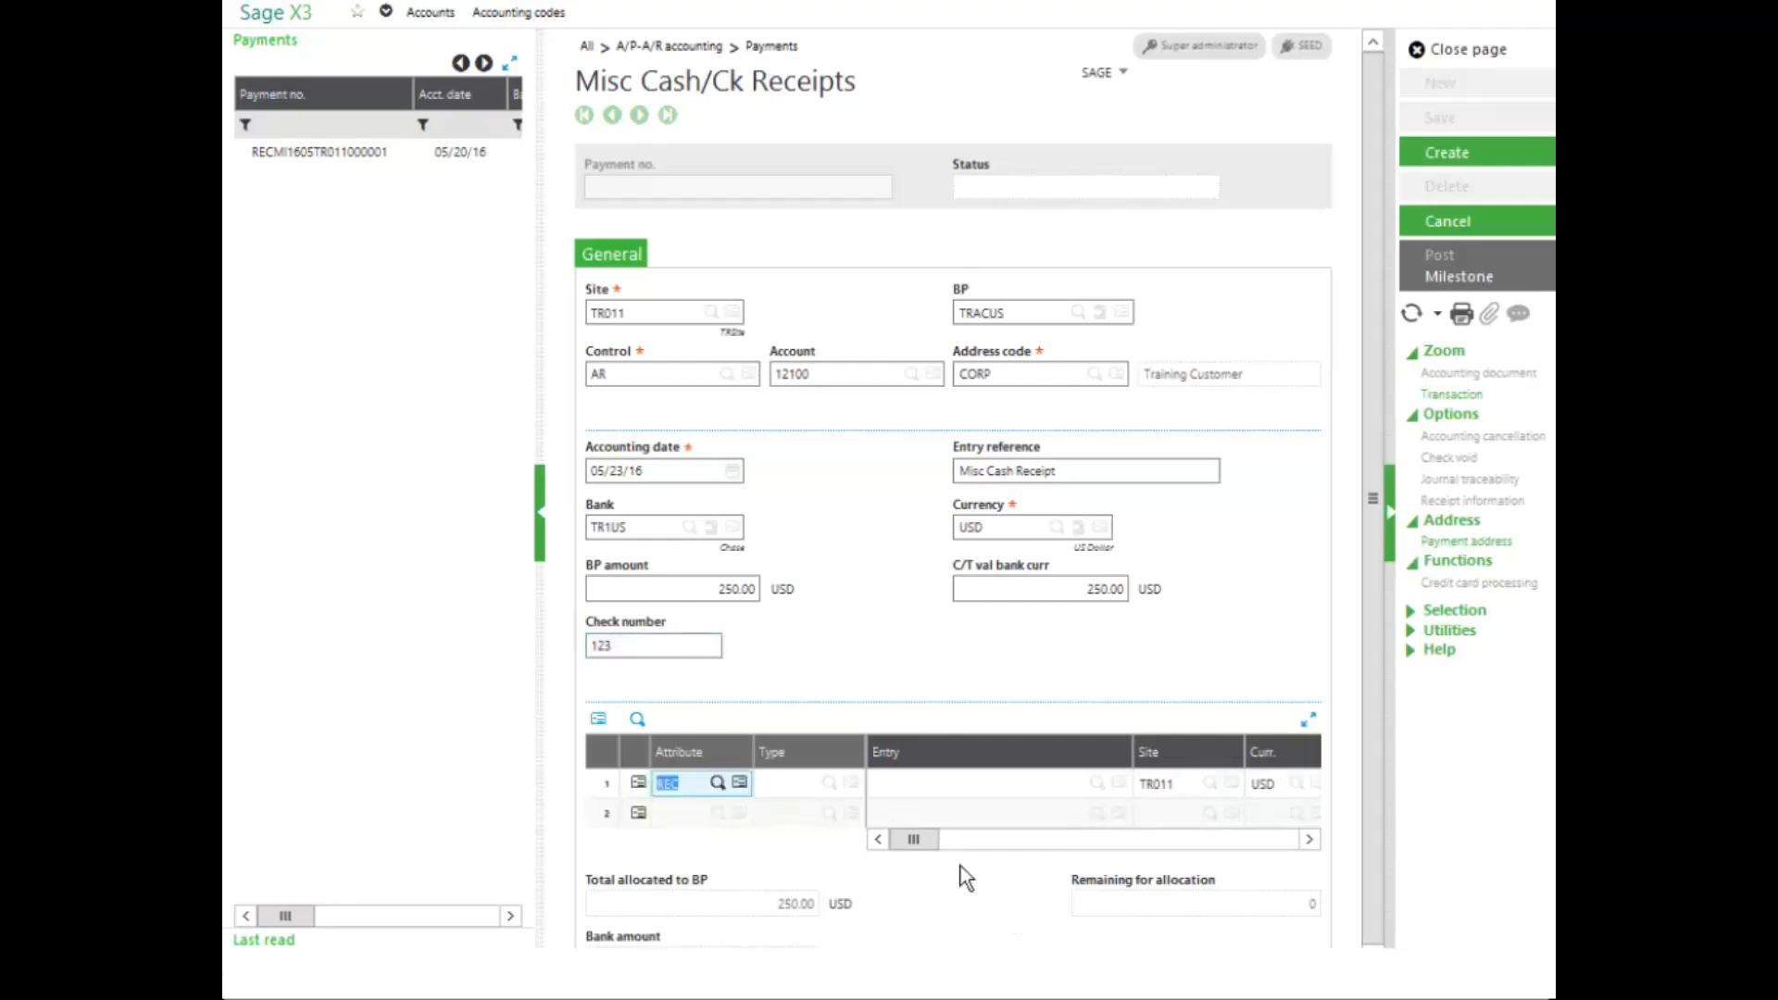
{"action": "left_click_drag", "start_coordinate": [541, 431], "coordinate": [376, 429]}
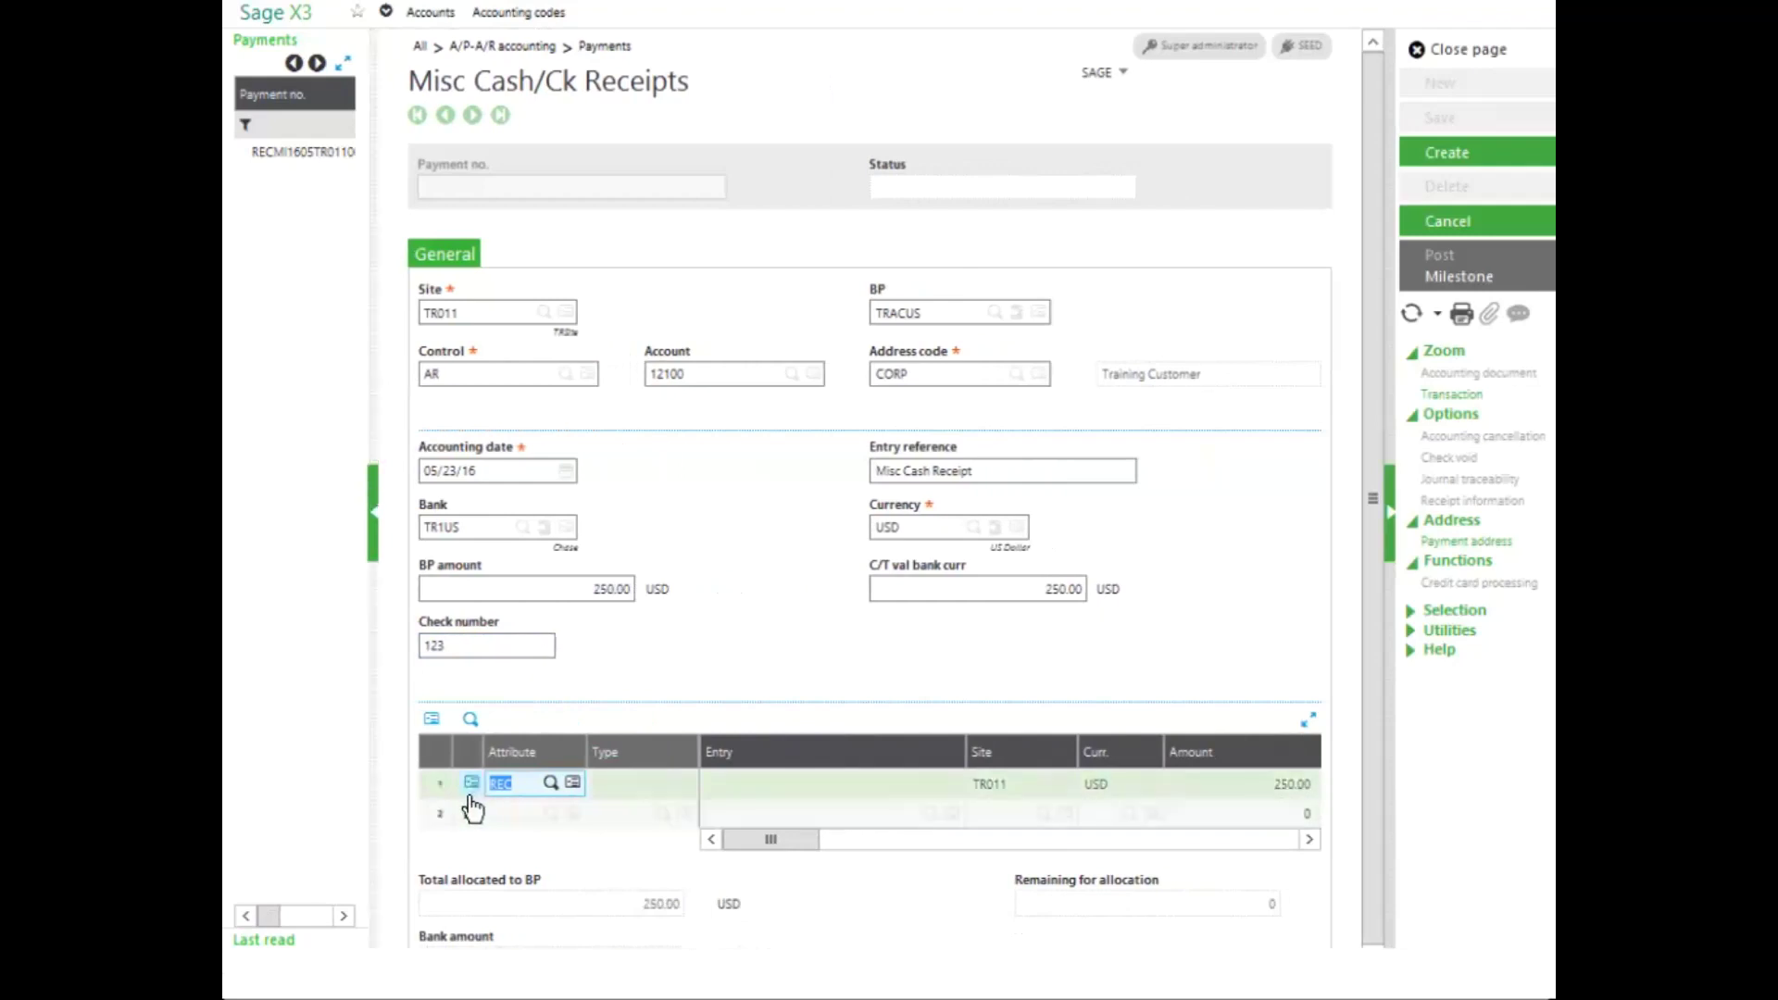
{"action": "left_click", "coordinate": [470, 786]}
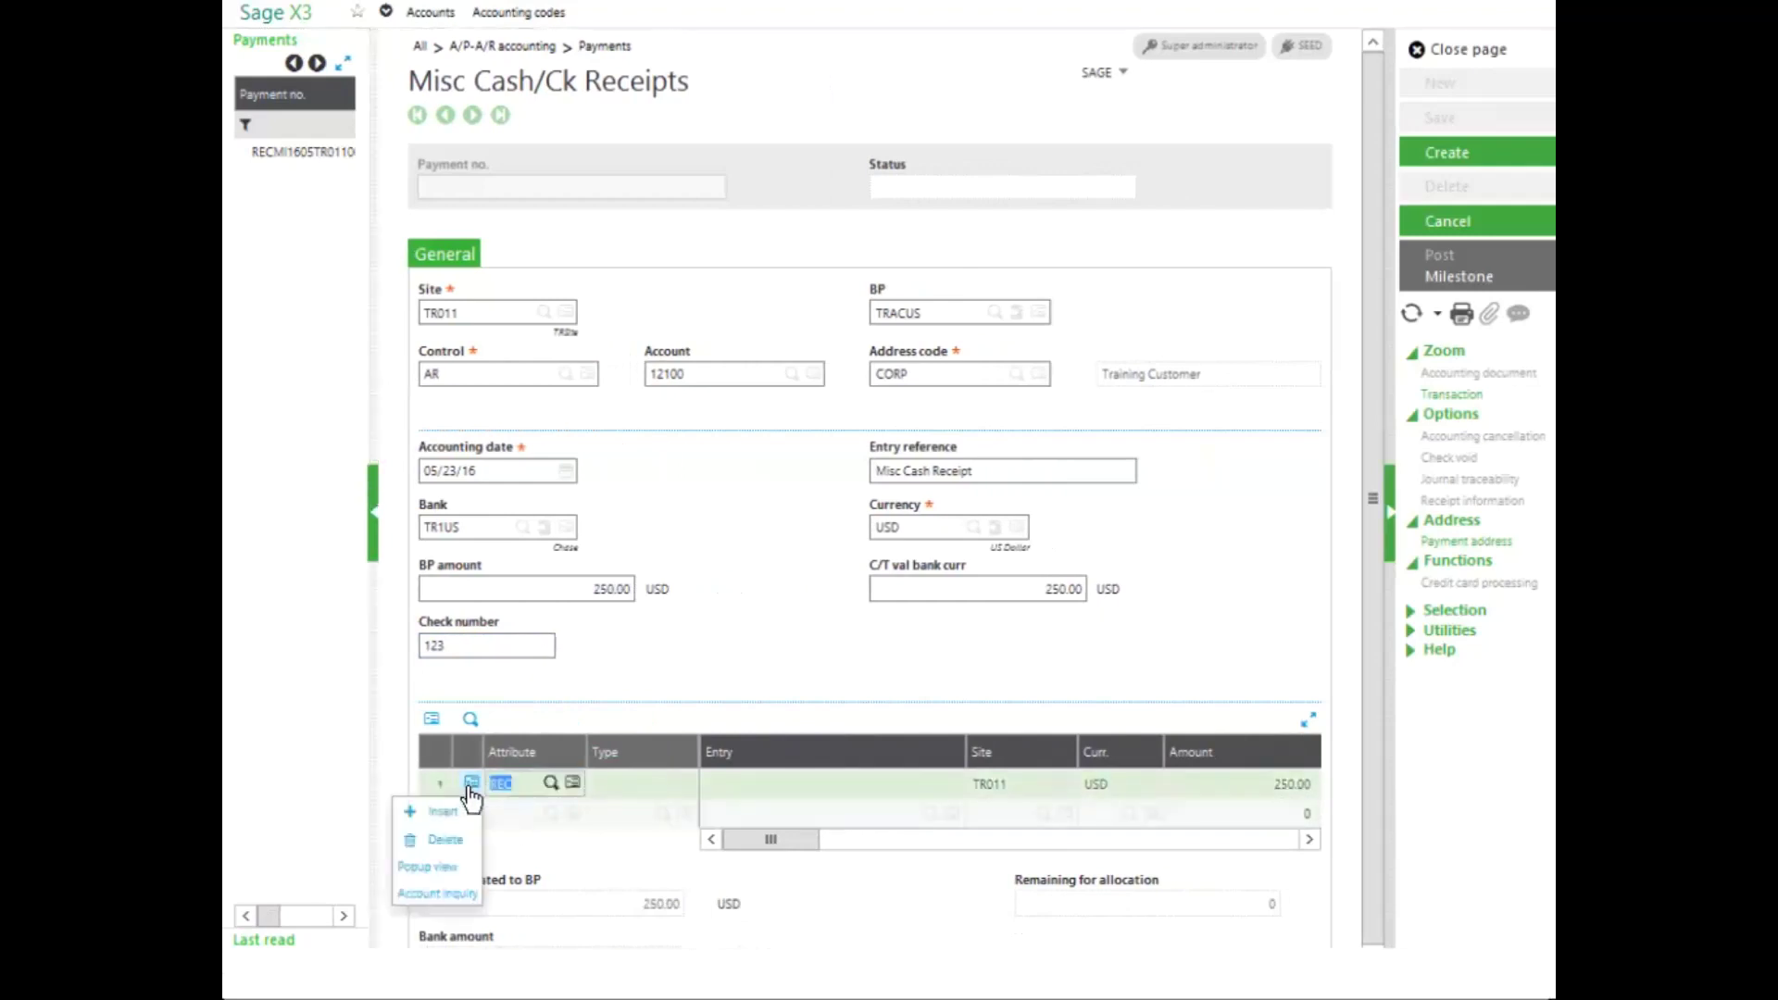
{"action": "left_click", "coordinate": [452, 866]}
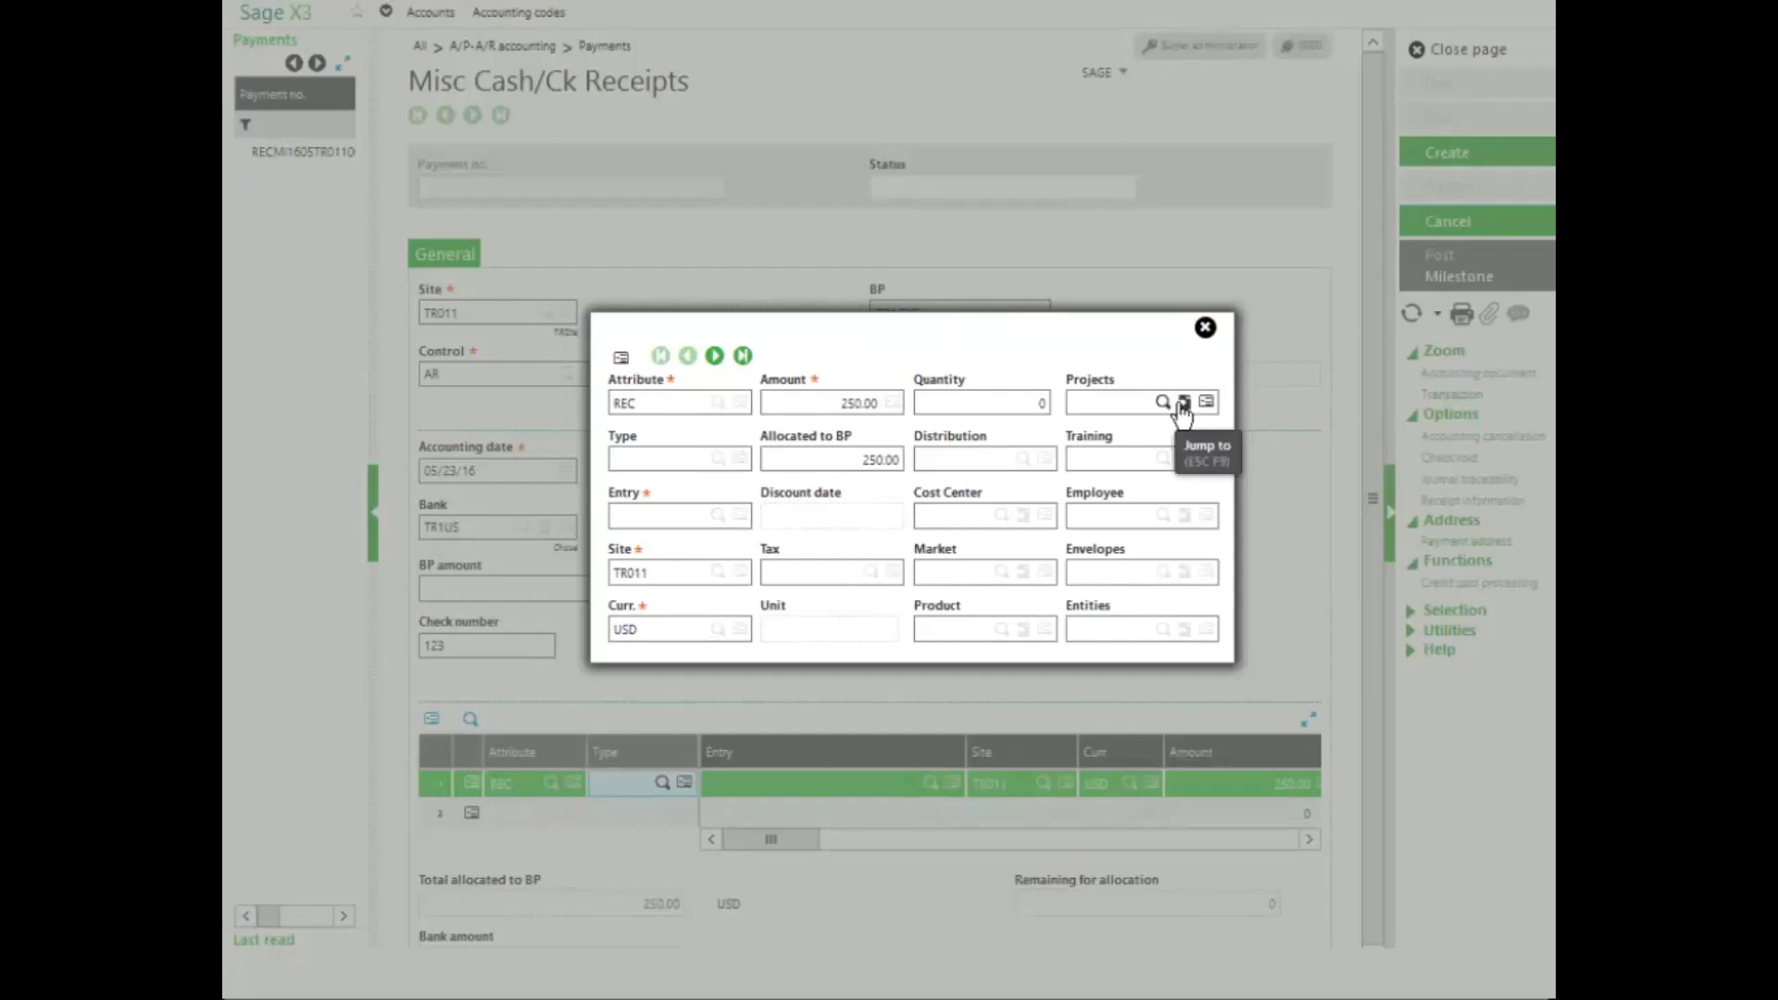
{"action": "left_click", "coordinate": [1204, 328]}
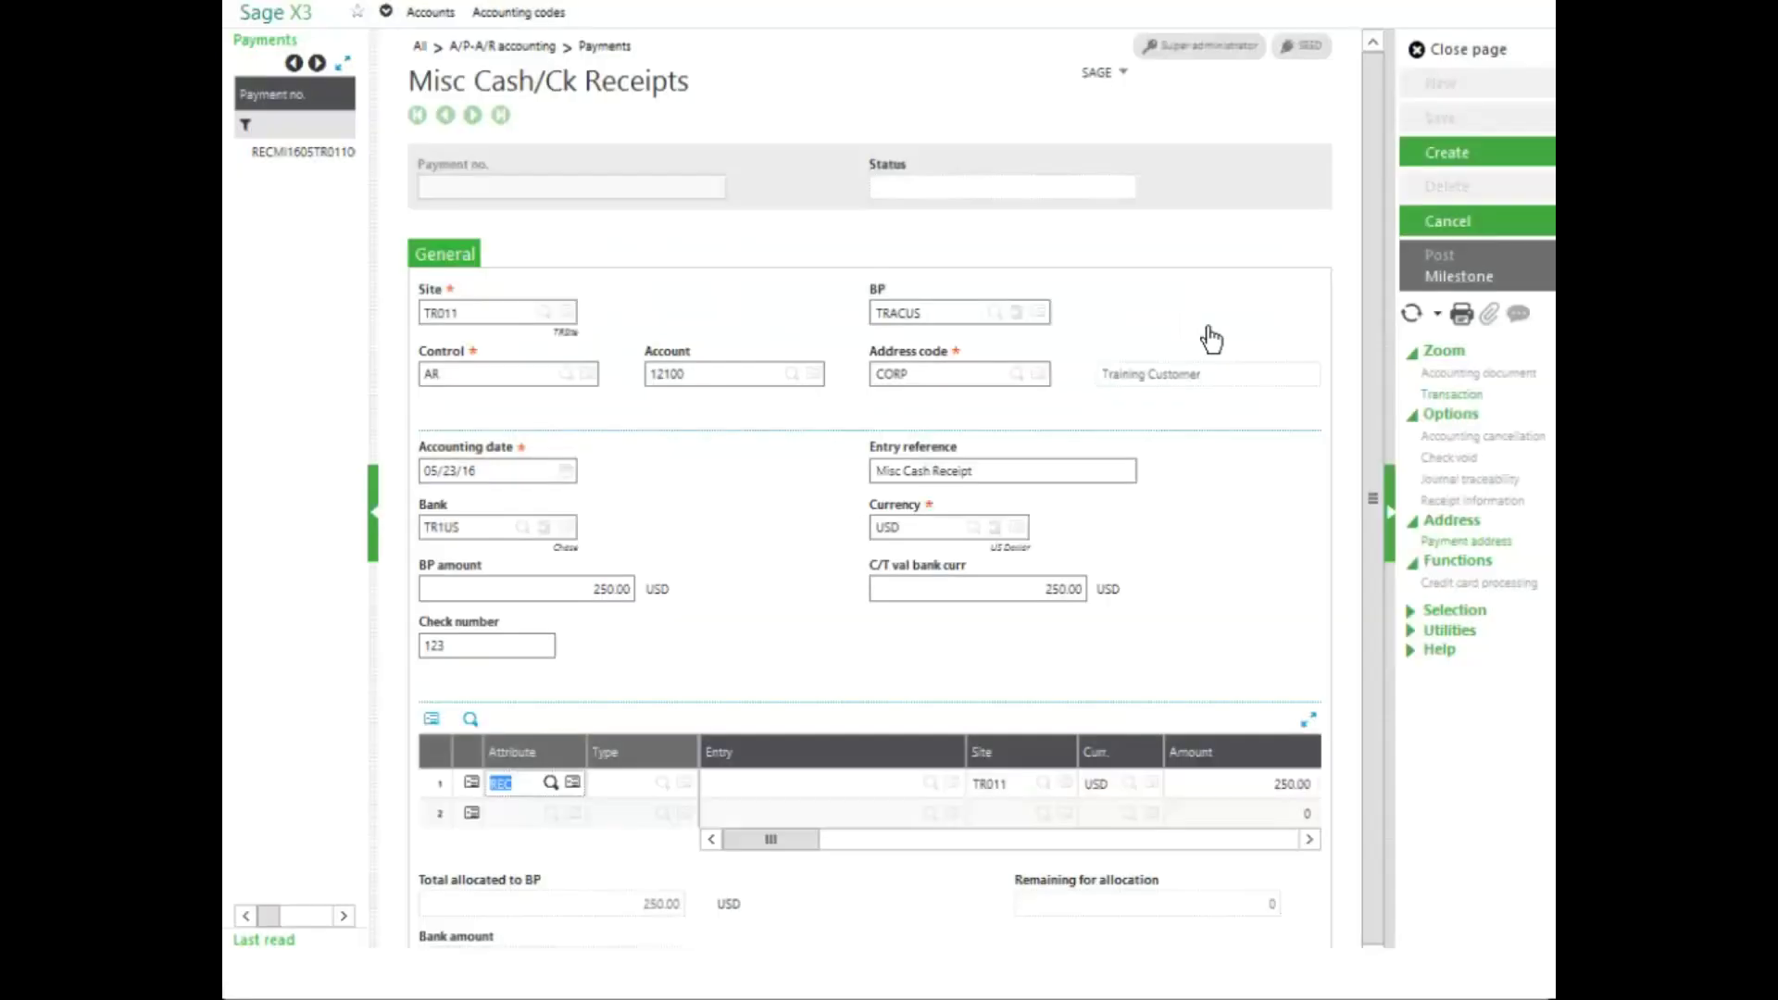
Create the misc receipt, post it to its milestone, and close the posting log.
{"action": "left_click", "coordinate": [1459, 156]}
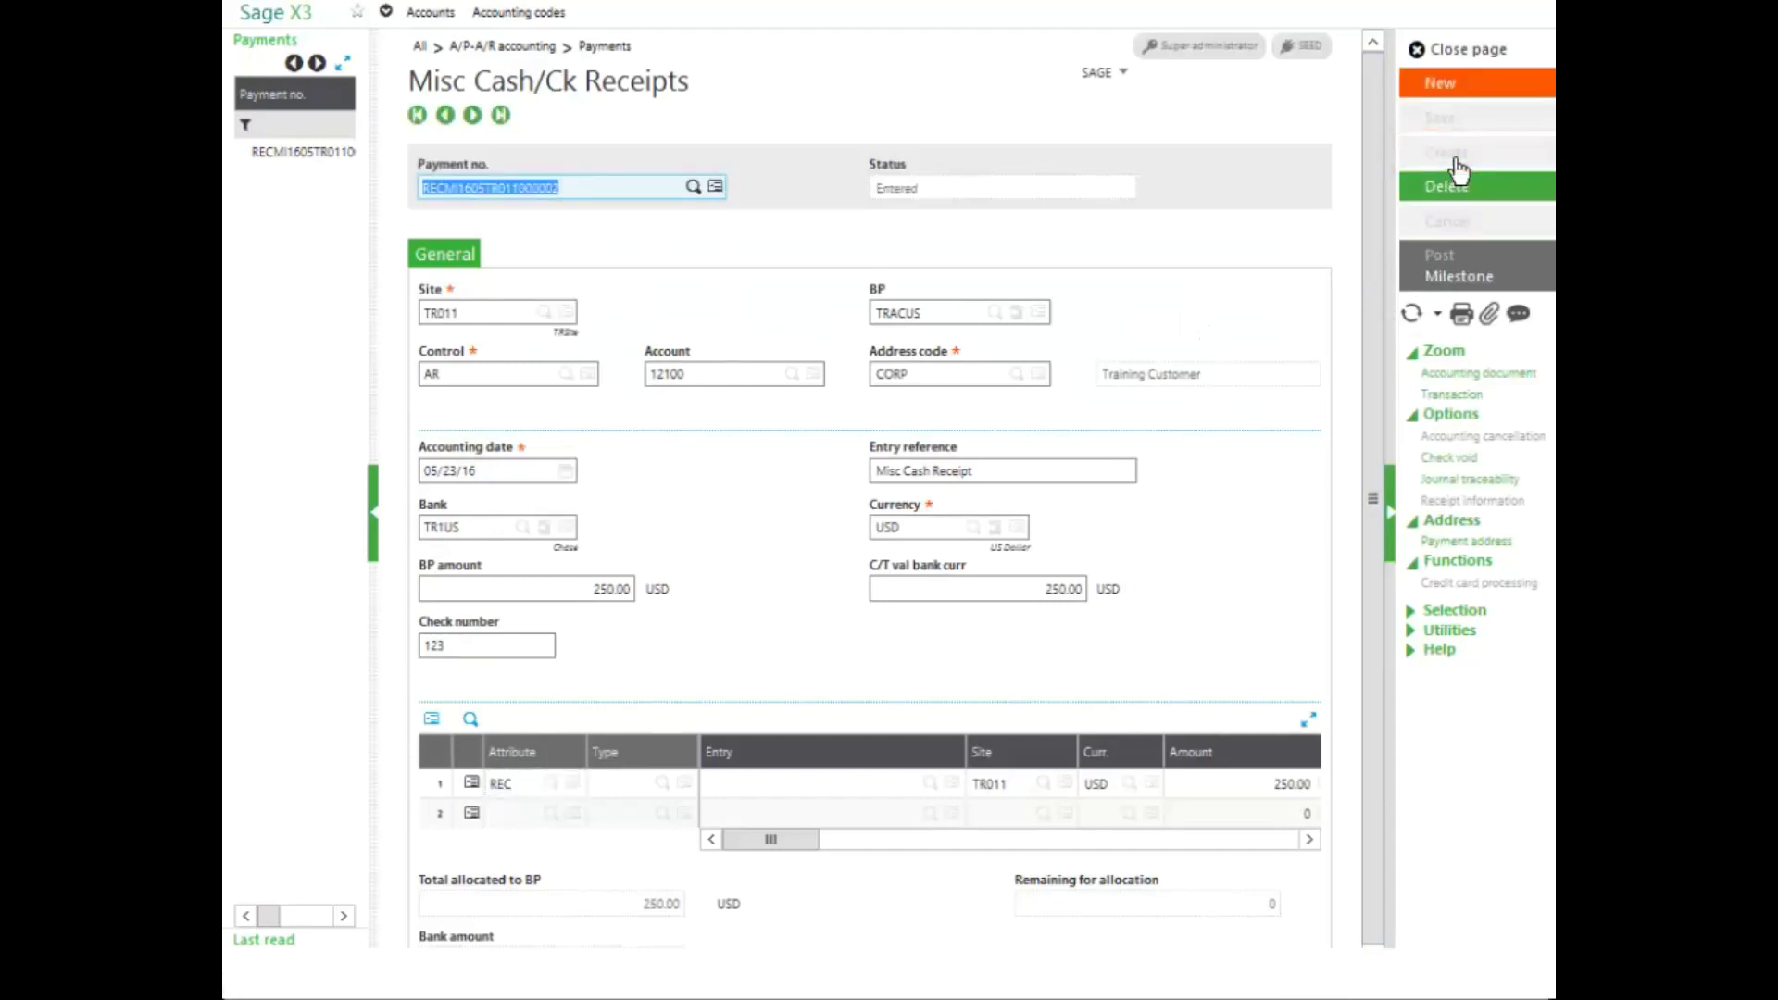
{"action": "left_click", "coordinate": [1450, 289]}
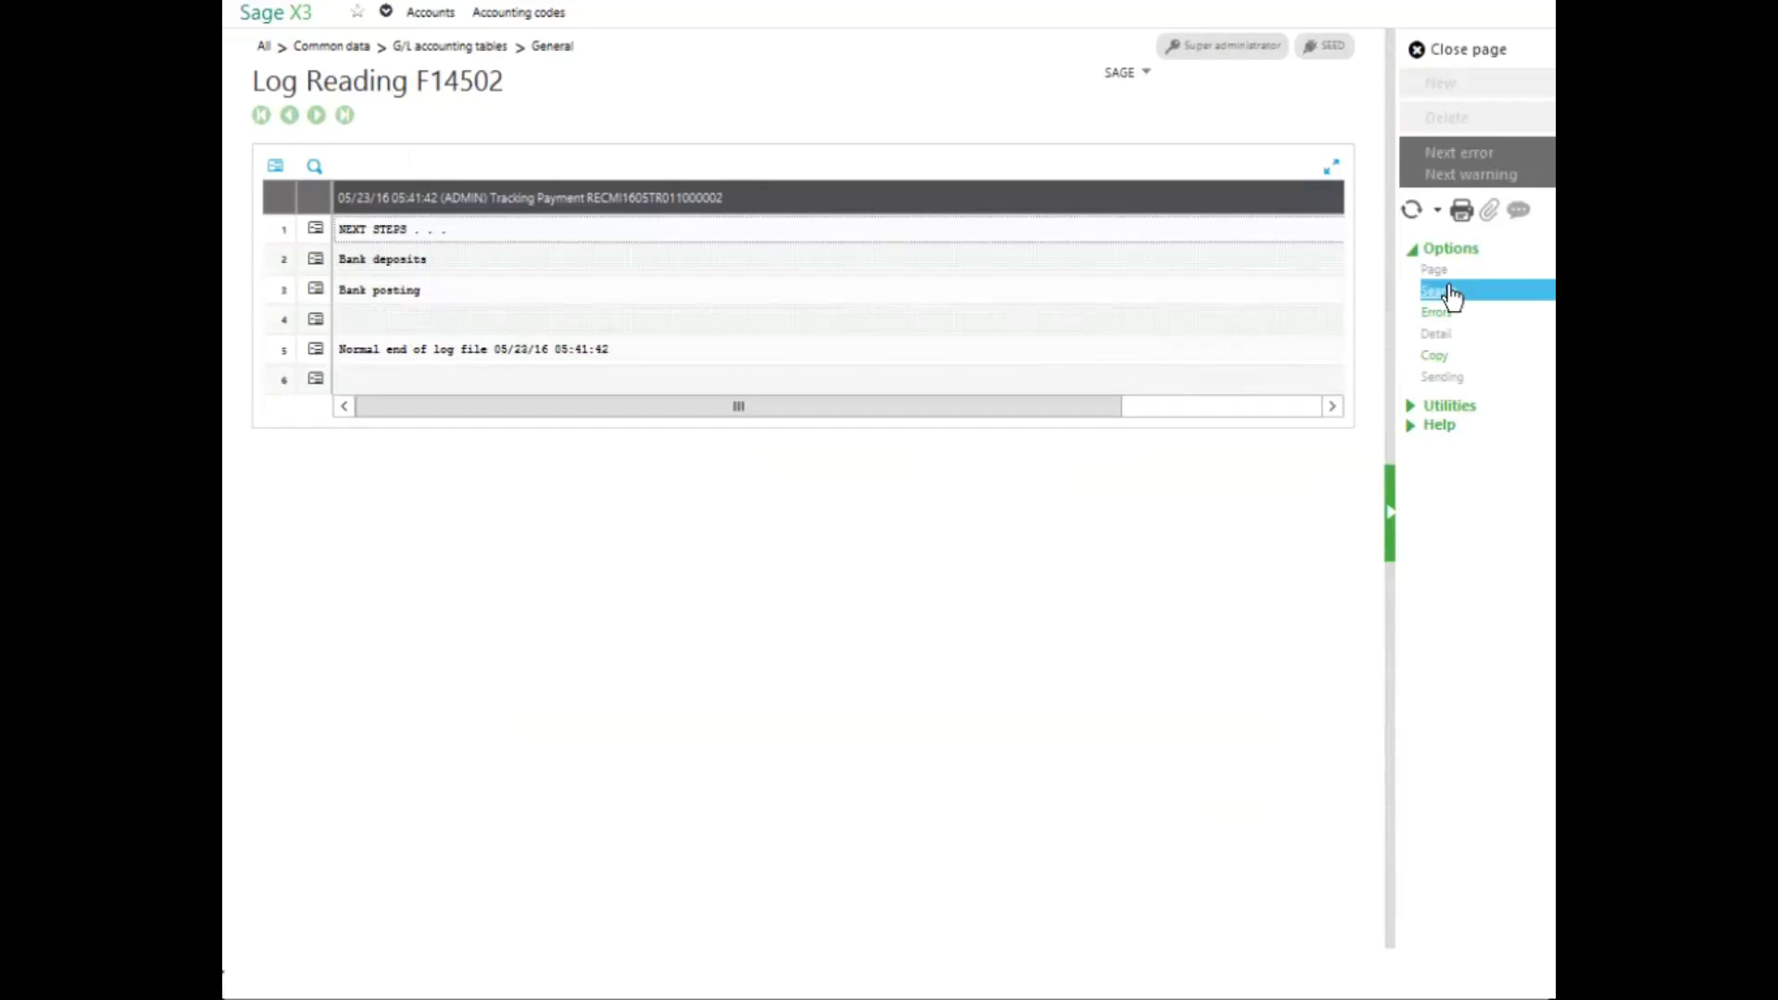
{"action": "left_click", "coordinate": [1471, 55]}
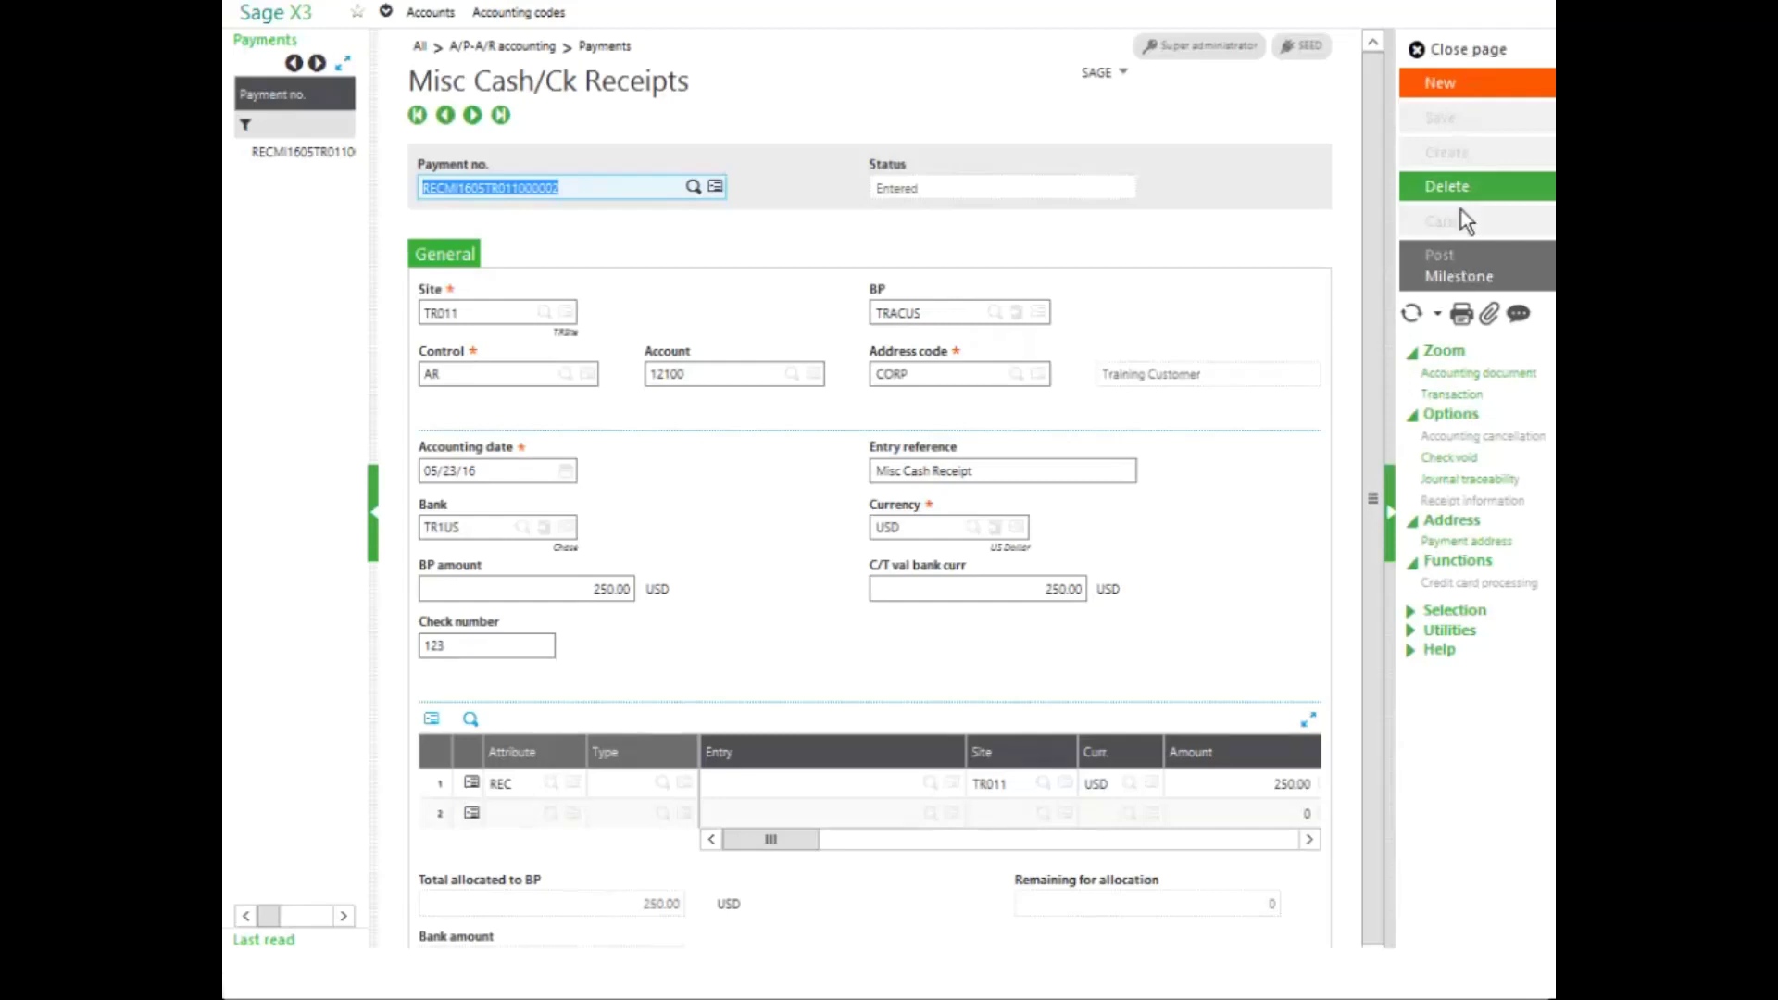
Close the Misc Cash/Ck Receipts page to return to A/P-A/R accounting navigation.
{"action": "left_click", "coordinate": [1452, 57]}
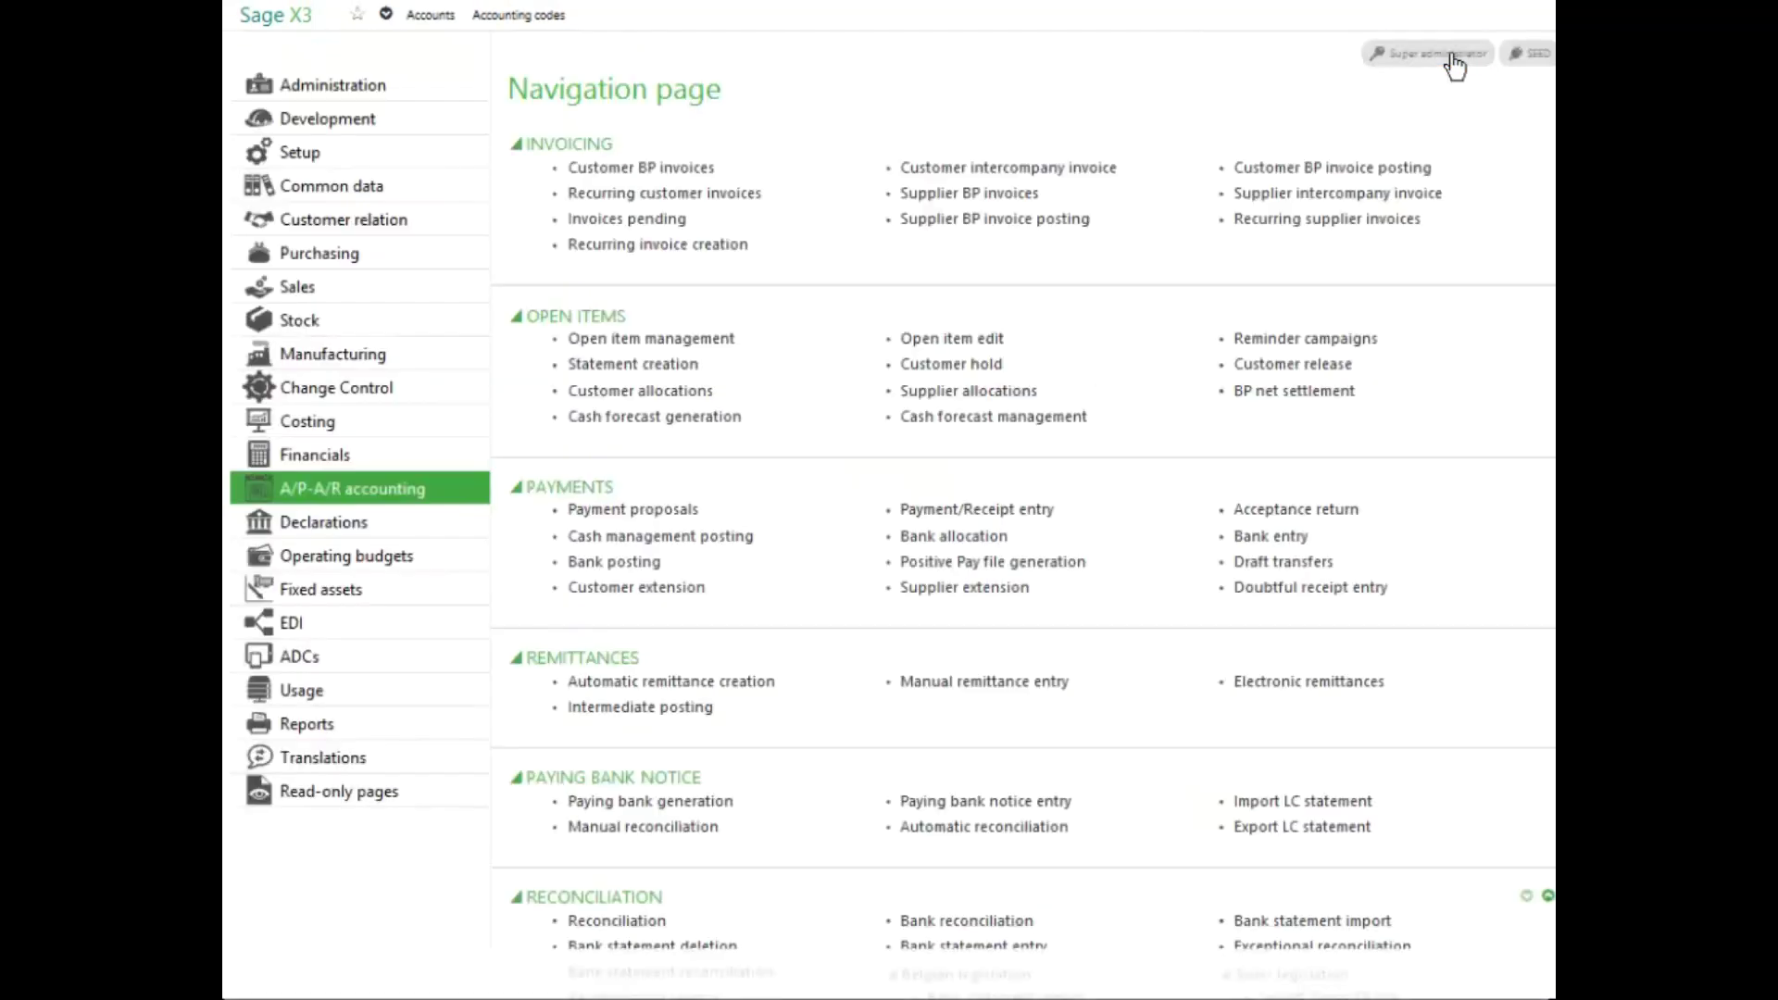